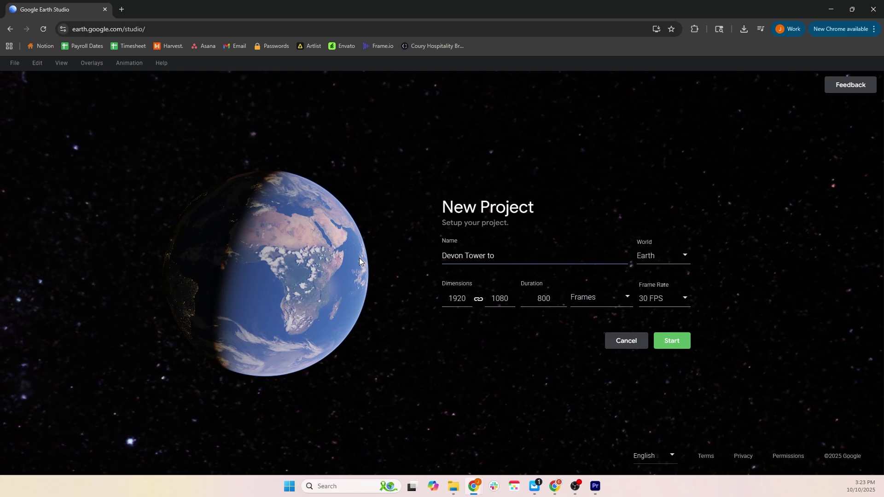
Step: Name the new project "Devon Tower to Lake Hefner" and start it at 1920 × 1080, 800 frames and 30 FPS
type("Hefner")
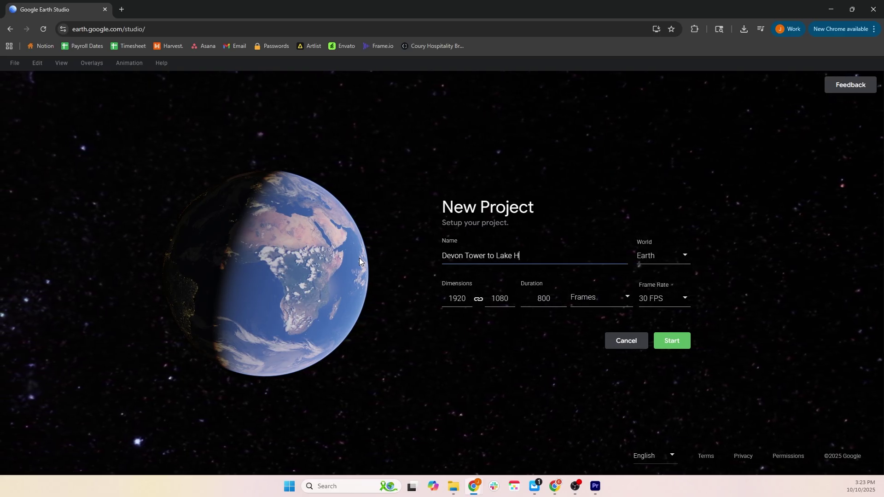
left_click(562, 375)
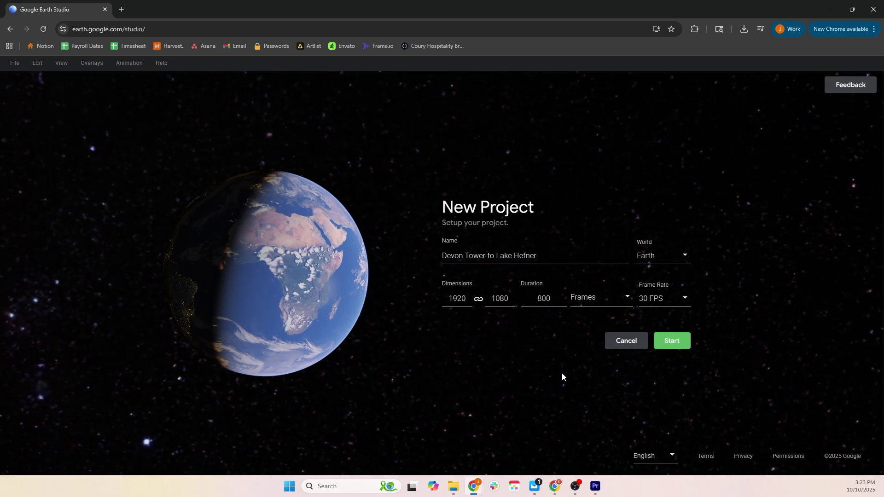
left_click(673, 342)
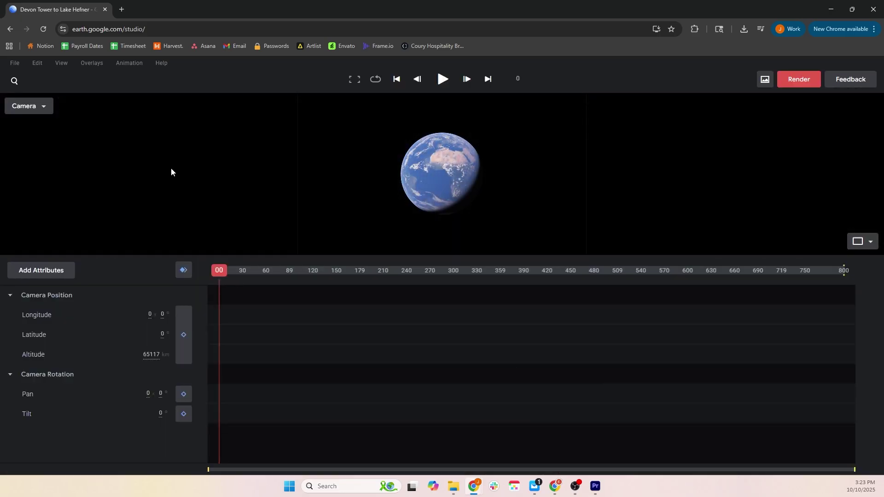
Step: Search for "Devon Tower" and fly the camera to the Oklahoma City result
left_click(14, 80)
type("Devon Tower")
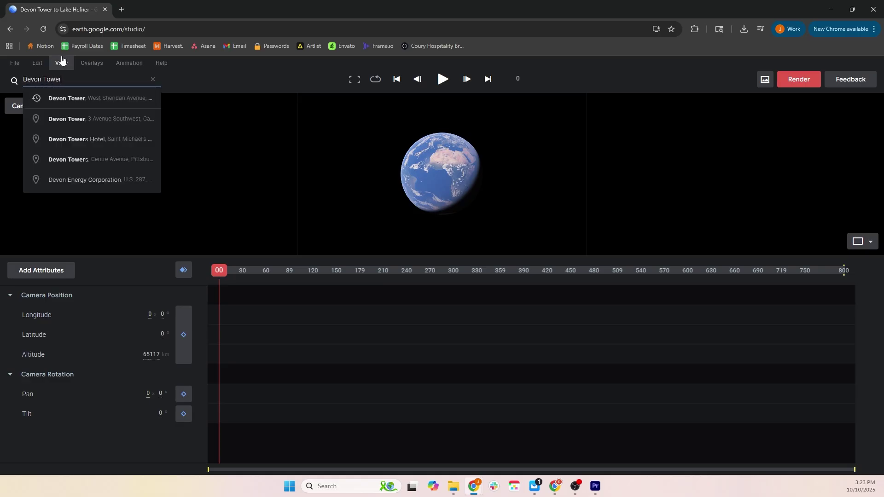
left_click(99, 98)
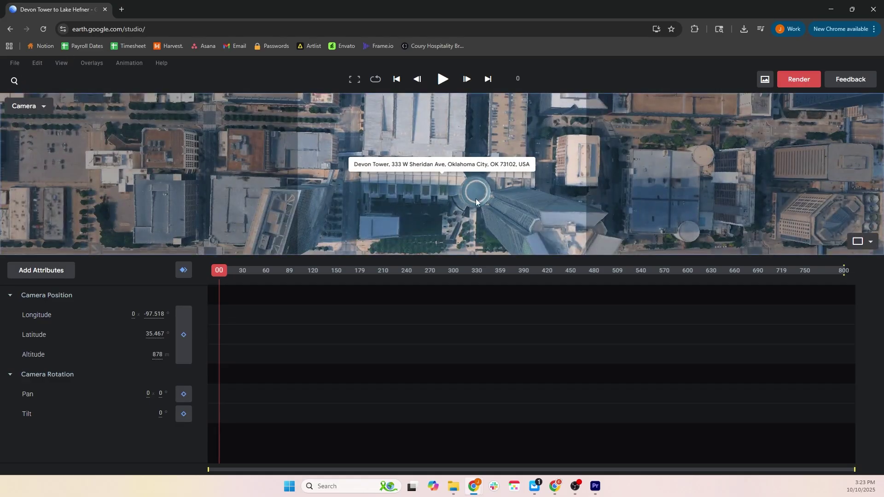
Step: Frame Devon Tower in a tilted aerial view from about 881 m altitude, with about 34.5° pan and 59.6° tilt
middle_click_drag(476, 199, 507, 210)
left_click_drag(506, 211, 451, 178)
scroll(451, 179, "down", 5)
scroll(451, 179, "down", 5)
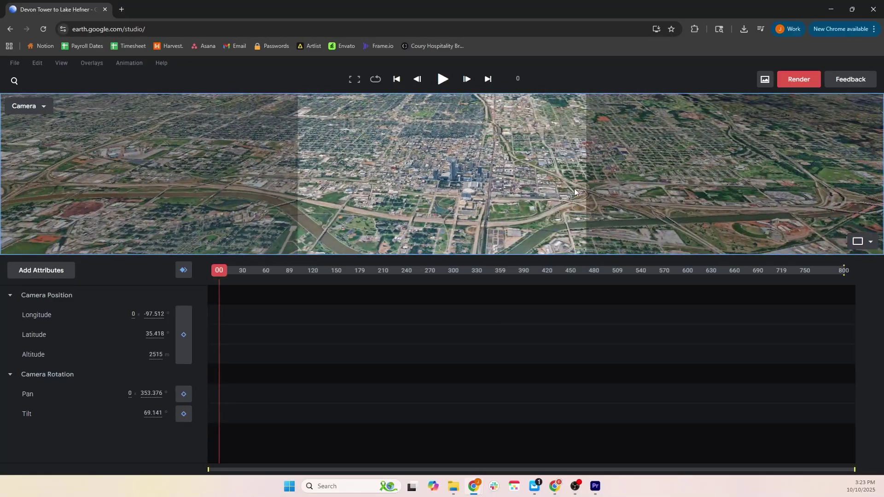
scroll(460, 178, "up", 8)
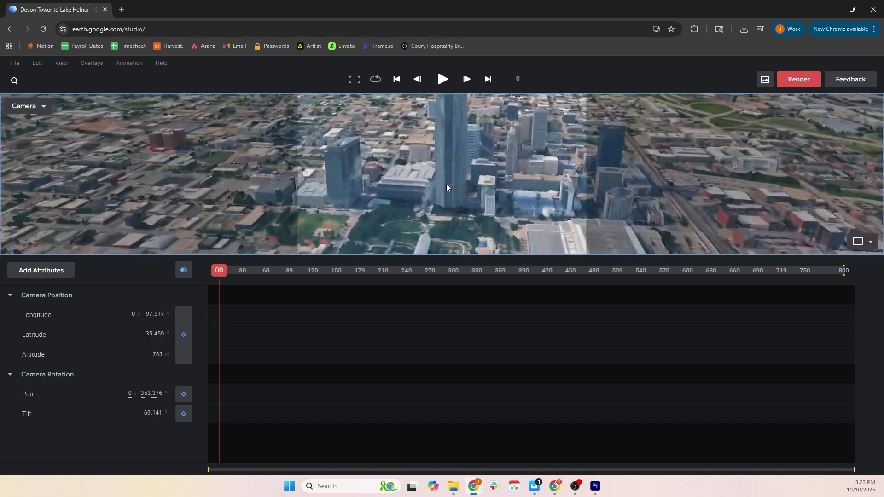
mouse_move(449, 211)
left_mouse_down()
mouse_move(481, 189)
mouse_move(460, 204)
left_mouse_up()
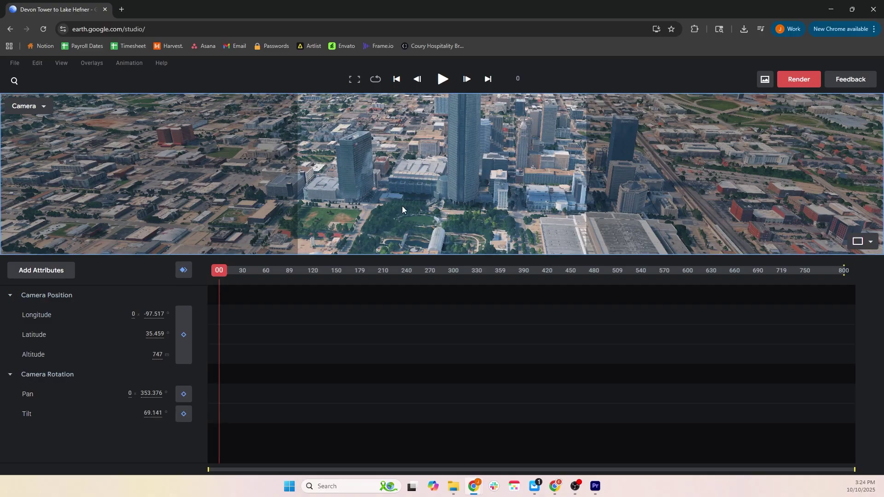
left_click_drag(452, 203, 432, 214, "shift")
scroll(448, 191, "up", 3)
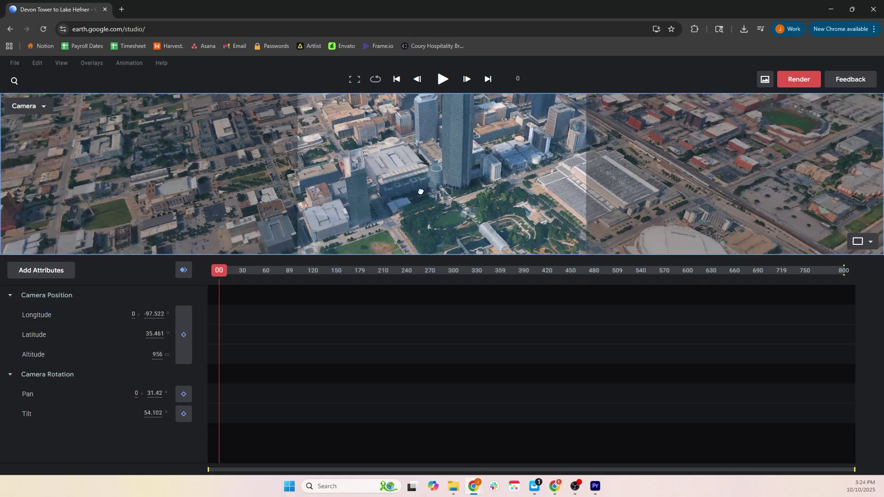
right_click(445, 189)
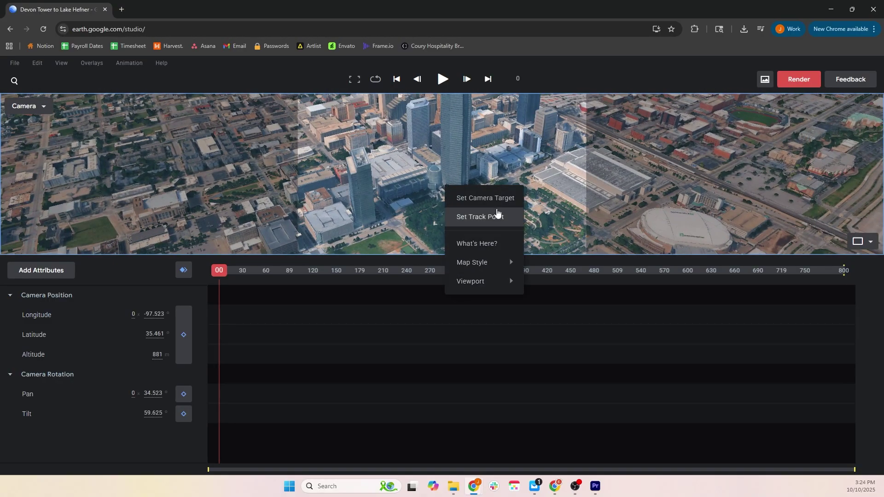
mouse_move(493, 262)
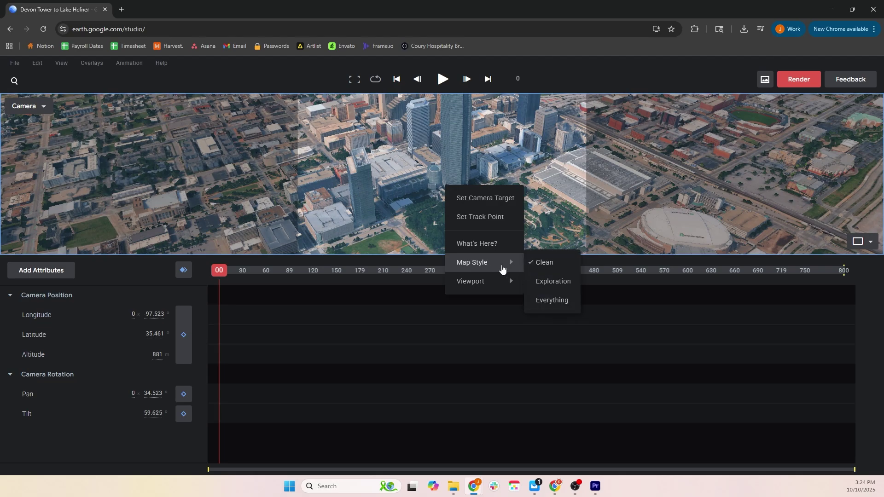
mouse_move(508, 286)
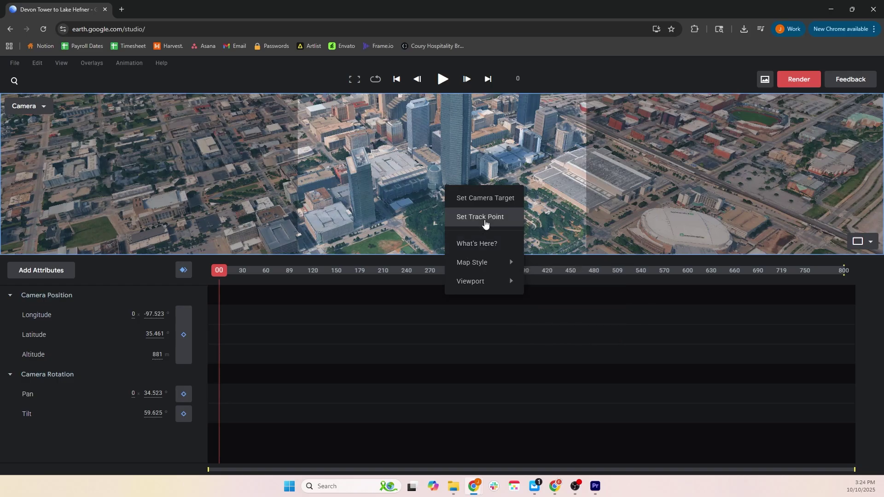
left_click(436, 198)
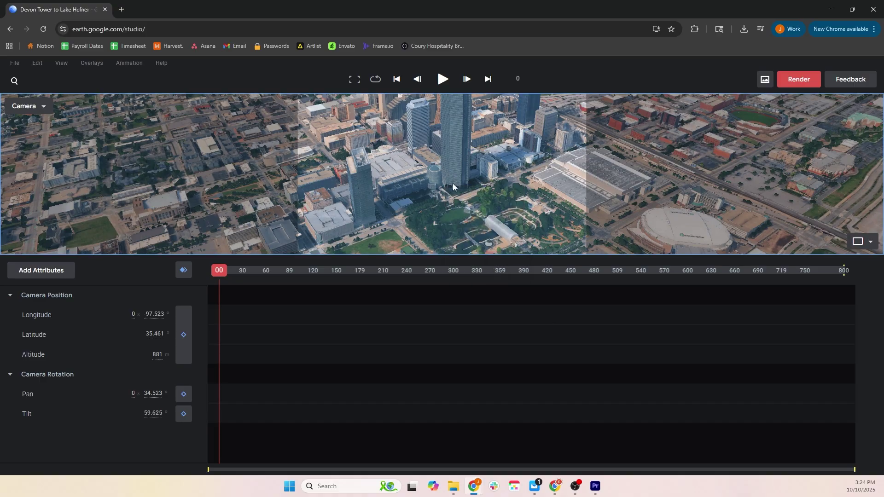
Step: Reframe Devon Tower from a steeper angle at about 967 m altitude, with its base near the centre of the frame
left_click_drag(409, 192, 451, 172)
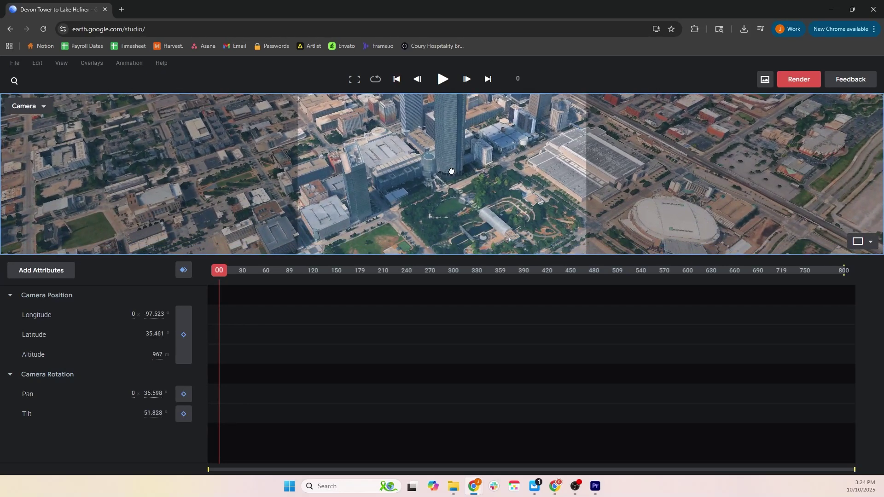
right_click(448, 180)
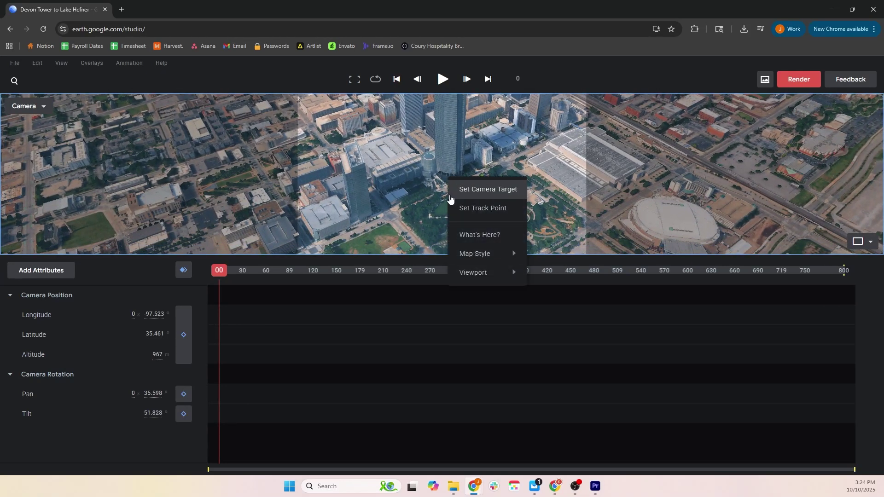
left_click(441, 182)
left_click_drag(441, 182, 457, 170)
left_click(61, 269)
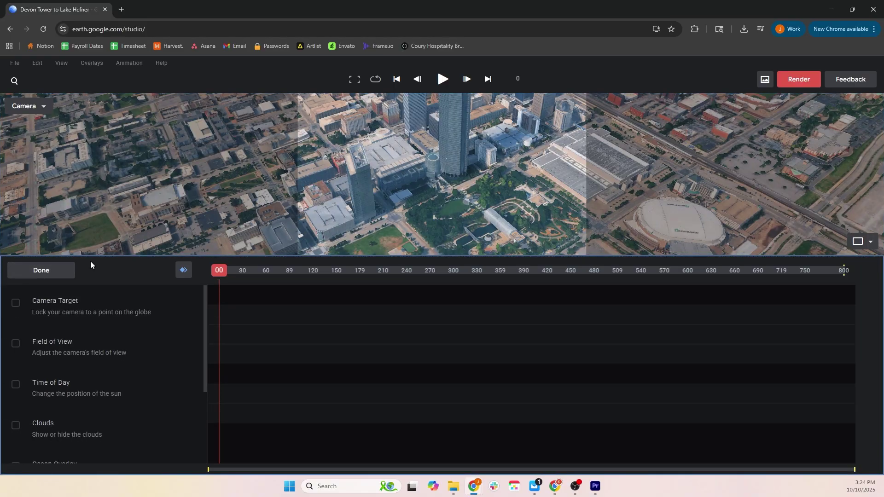
scroll(102, 374, "down", 3)
scroll(71, 395, "up", 3)
left_click(44, 276)
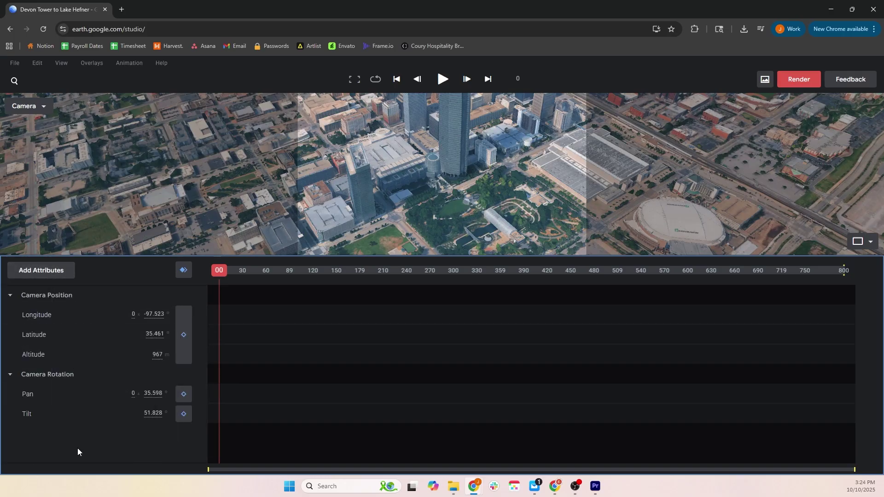
Step: Add the Camera Target, Time of Day and Roll attributes to the project
left_click(42, 275)
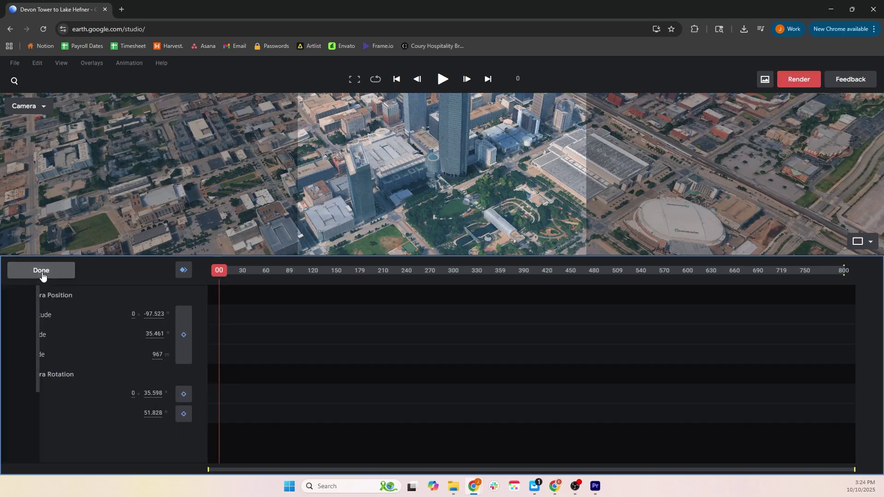
scroll(84, 392, "down", 3)
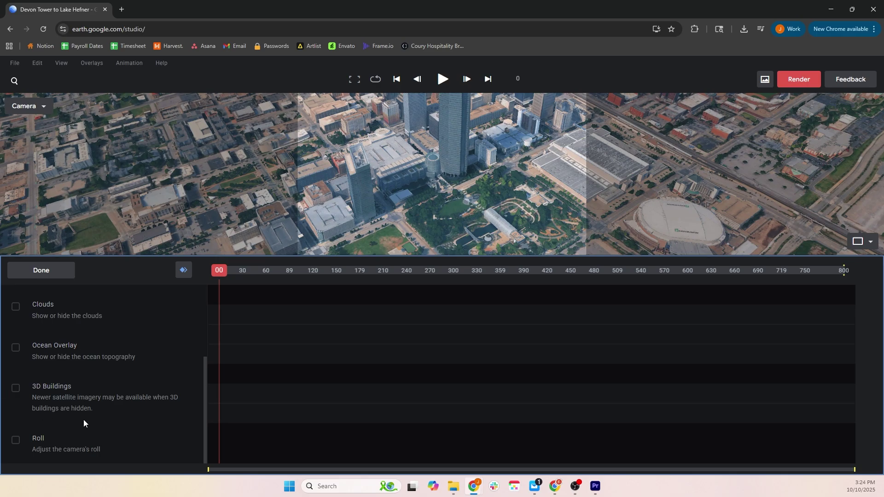
scroll(54, 431, "up", 3)
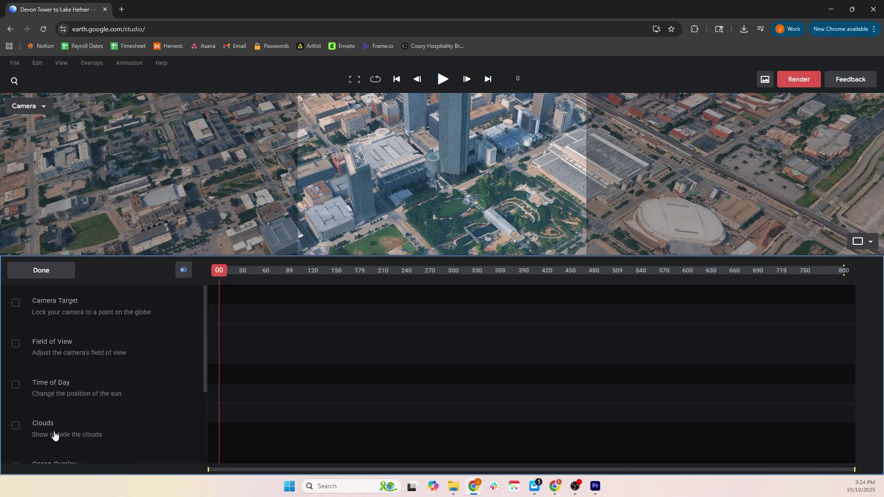
left_click(16, 303)
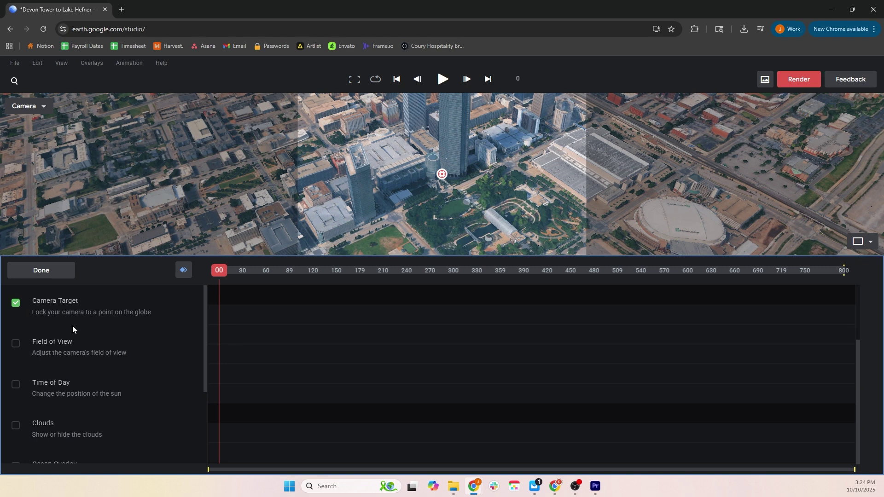
scroll(44, 353, "down", 1)
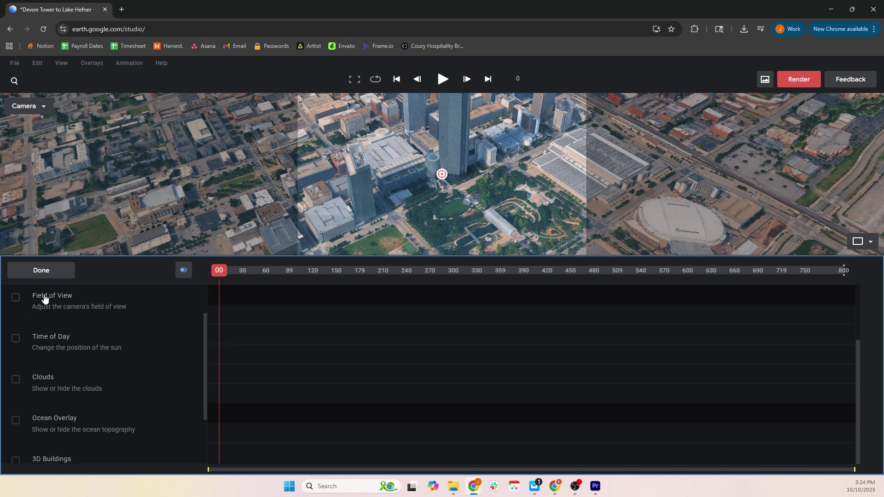
left_click(16, 339)
scroll(65, 349, "down", 1)
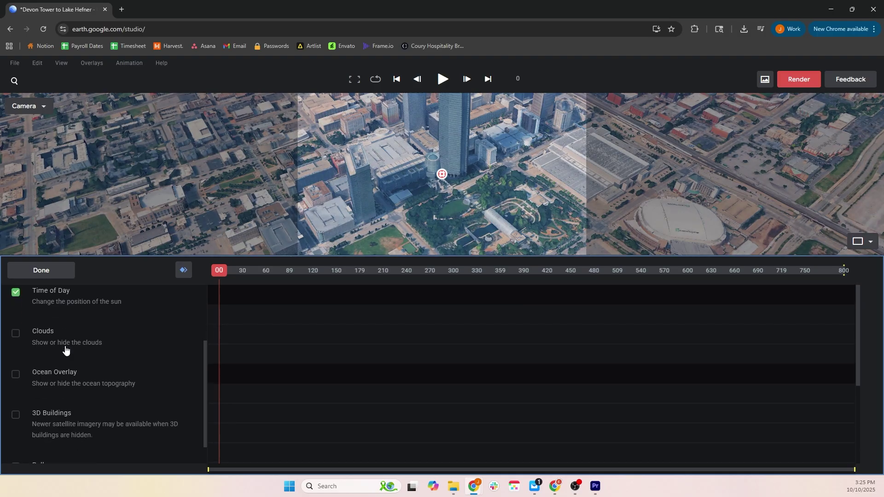
scroll(37, 350, "down", 1)
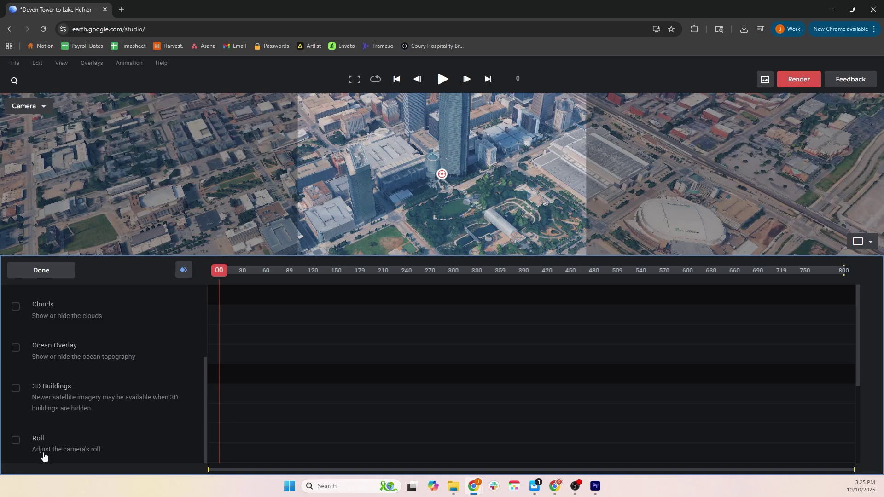
left_click(15, 441)
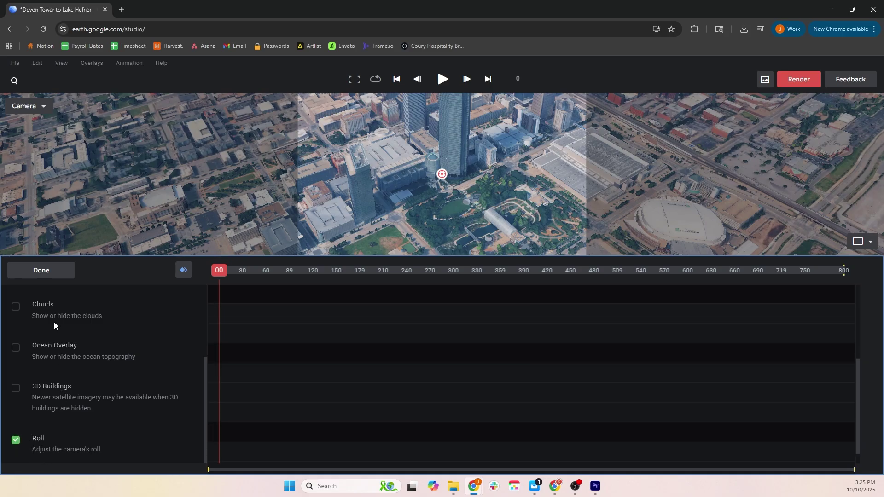
left_click(62, 272)
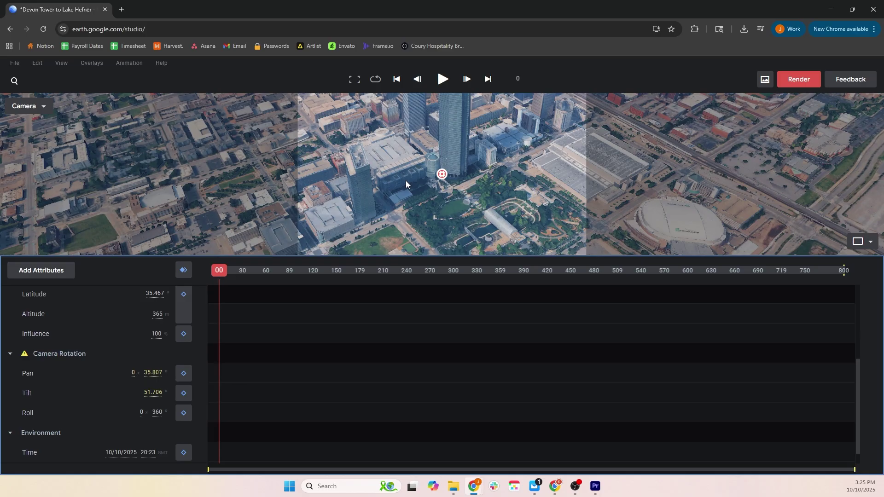
Step: Try an evening time of 23:33 GMT with the camera facing the low sun beyond the downtown skyline
scroll(103, 393, "up", 2)
scroll(102, 392, "down", 2)
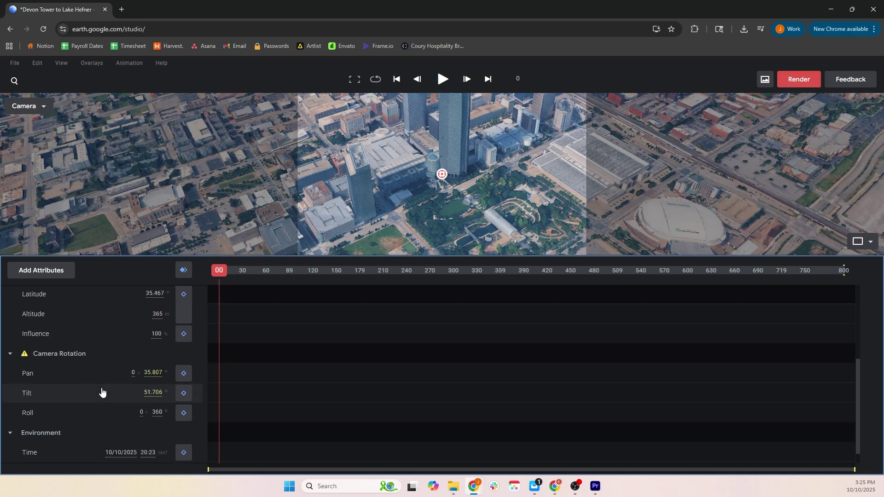
left_click_drag(149, 453, 218, 453)
left_click_drag(471, 441, 881, 403)
middle_click_drag(487, 191, 155, 131)
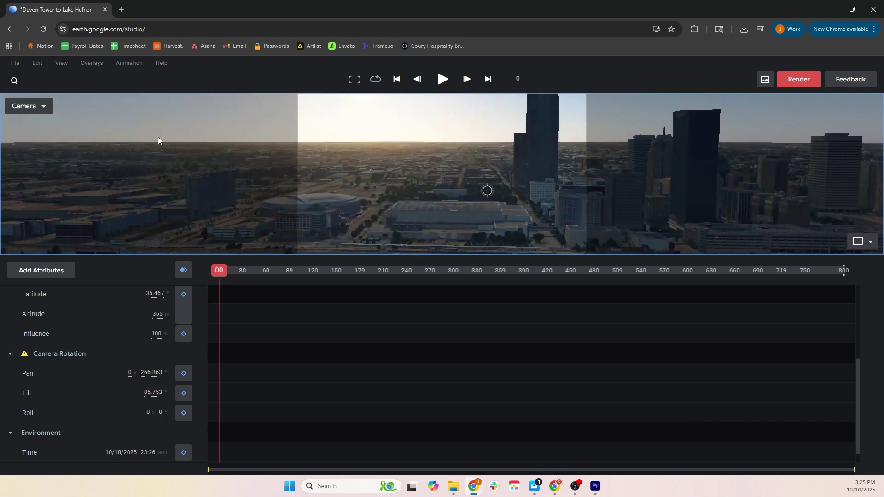
left_click_drag(148, 453, 172, 450)
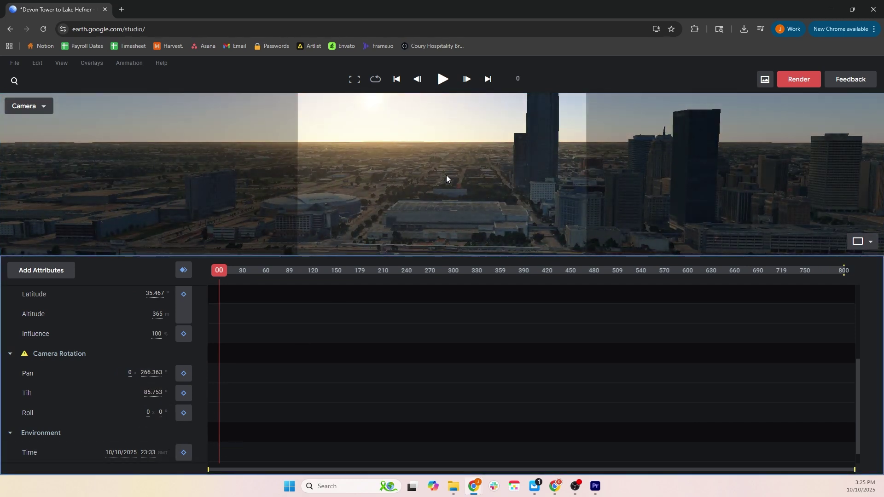
Step: Set the time of day to 23:17 GMT and reframe Devon Tower at about 37° pan and 63.4° tilt
middle_click_drag(443, 179, 396, 178)
mouse_move(438, 166)
left_mouse_down()
mouse_move(404, 201)
mouse_move(400, 225)
mouse_move(434, 220)
left_mouse_up()
left_click_drag(151, 452, 68, 448)
middle_click_drag(445, 210, 471, 213)
left_click_drag(463, 195, 456, 202)
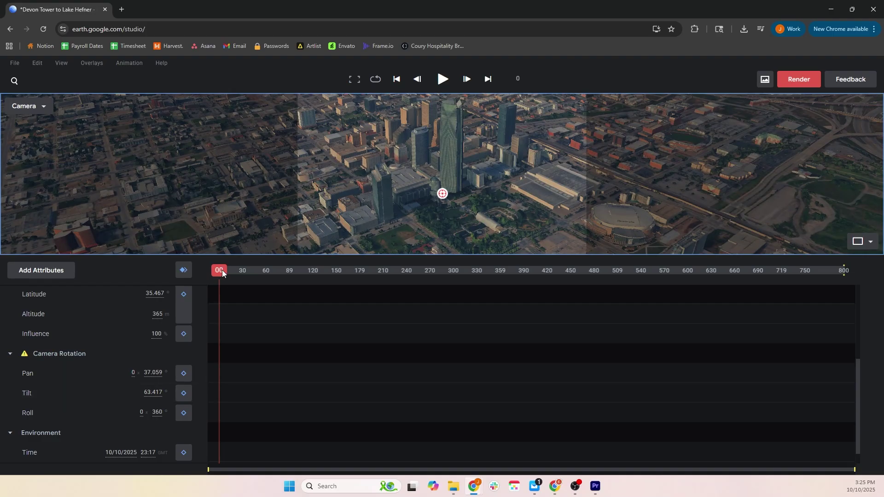
Step: Bring the camera closer to Devon Tower, at about 511 m altitude, and set the camera target at the tower's base
scroll(451, 189, "down", 5)
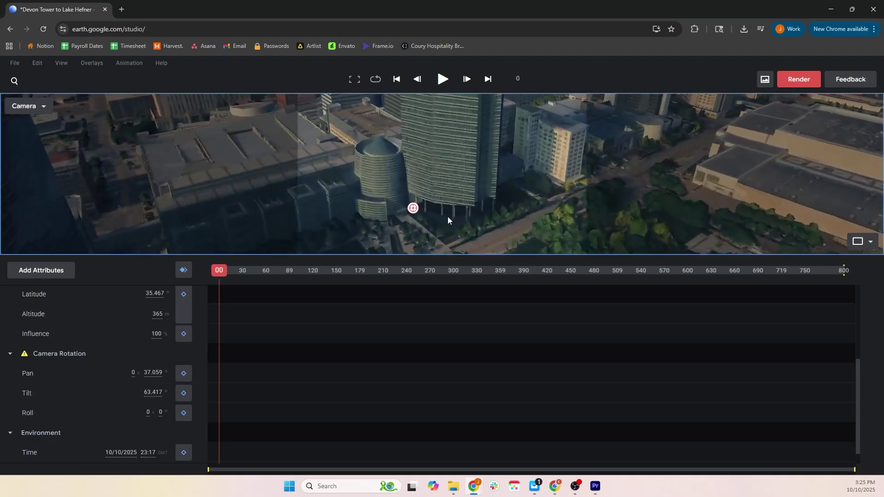
right_click(445, 182)
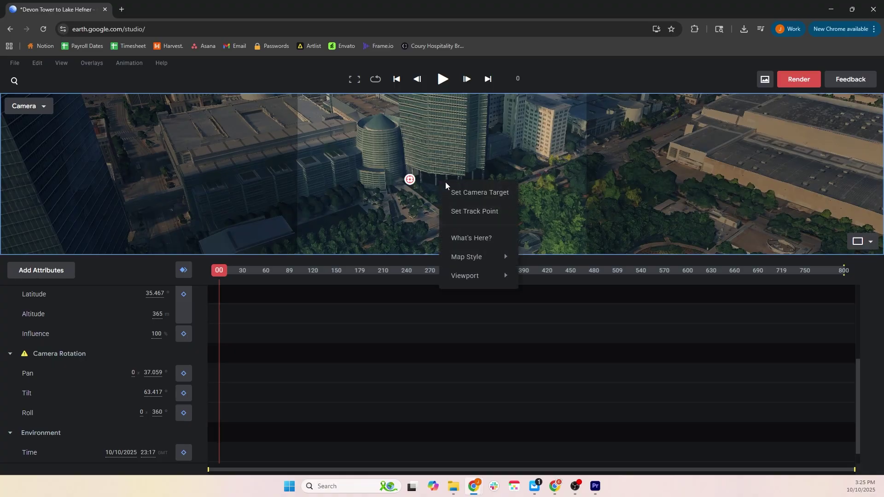
left_click(466, 192)
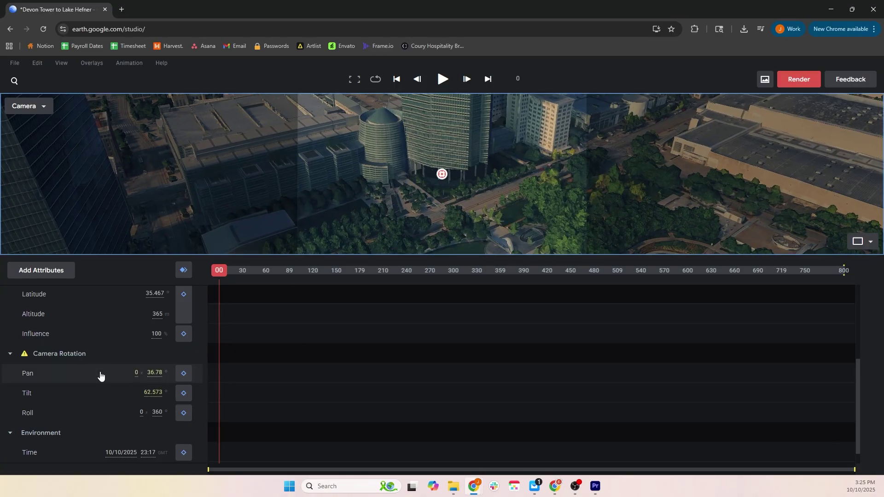
Step: Keyframe the camera position at frame 0 for the close view of Devon Tower
scroll(100, 376, "up", 3)
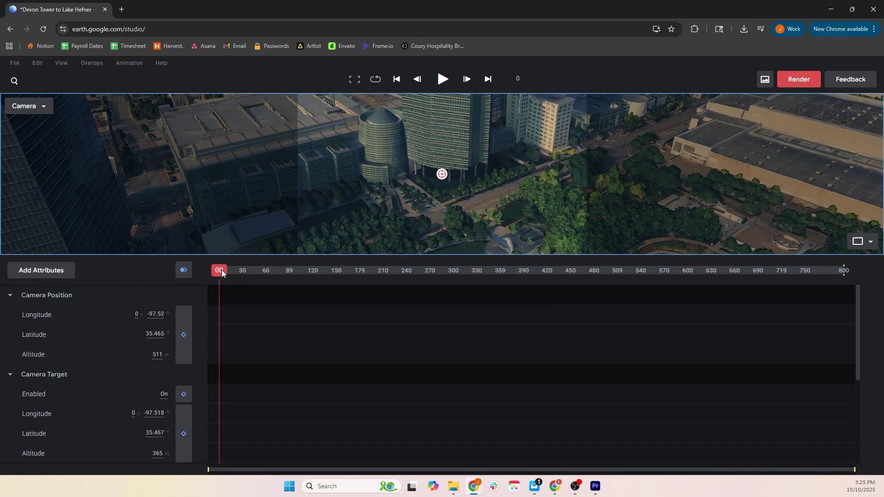
left_click_drag(222, 269, 168, 277)
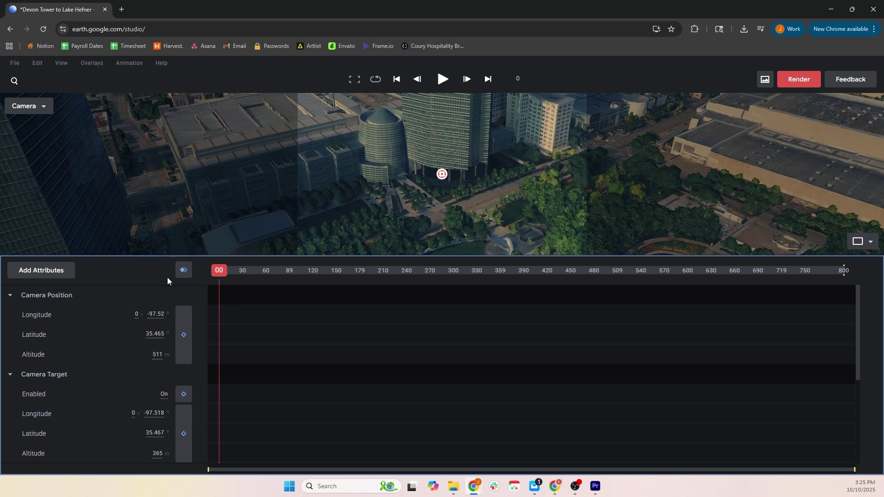
left_click(183, 337)
Step: At frame 104, pull the camera back and orbit south of Devon Tower to about 947 m altitude, and keyframe the camera position
left_click_drag(219, 271, 301, 285)
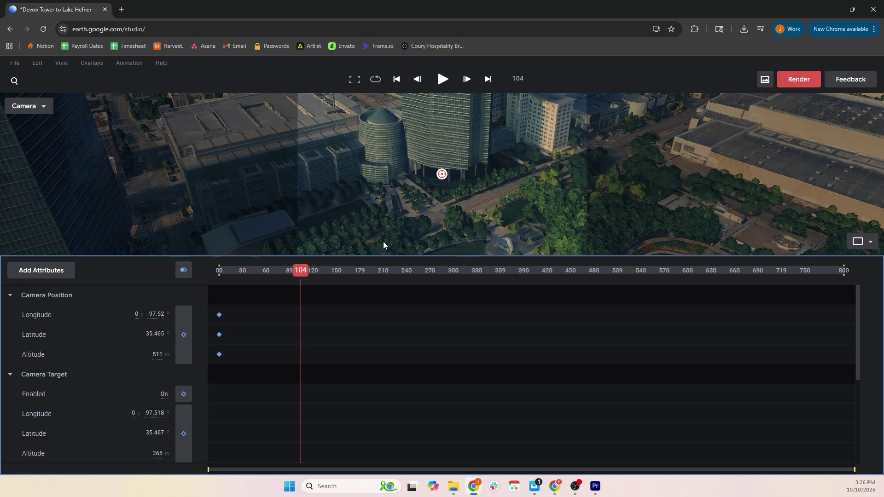
scroll(442, 180, "down", 10)
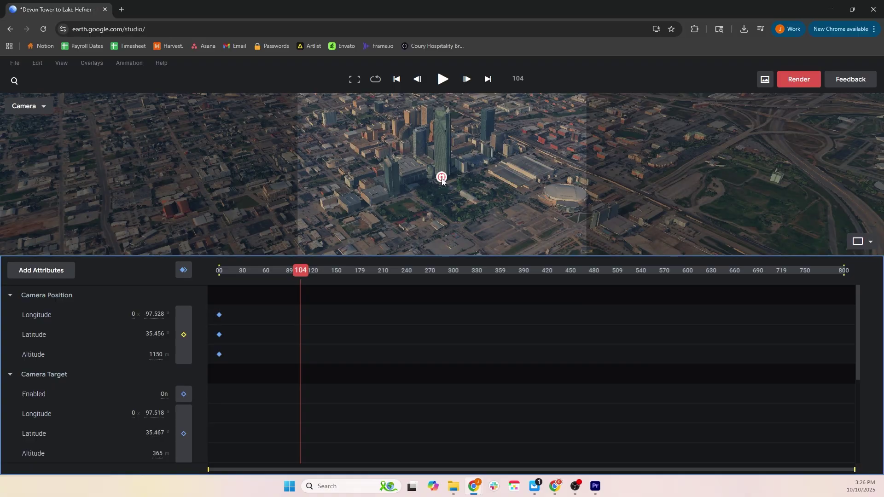
left_click_drag(442, 181, 341, 168)
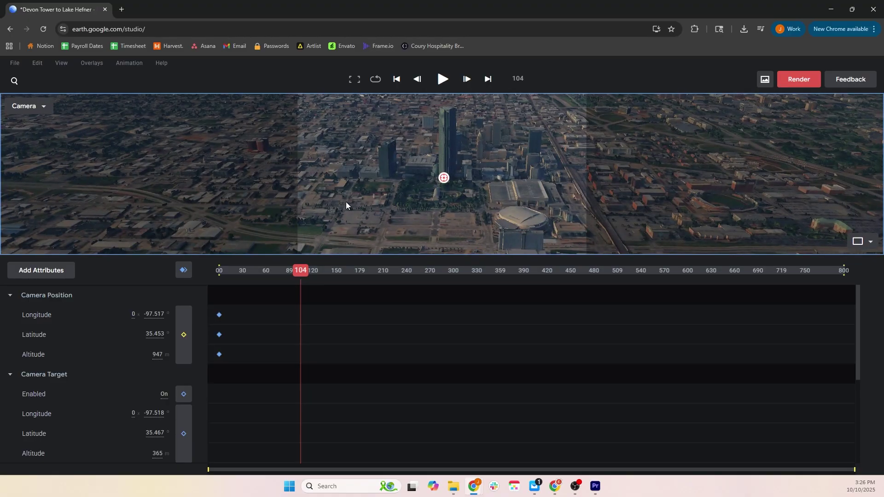
left_click(184, 335)
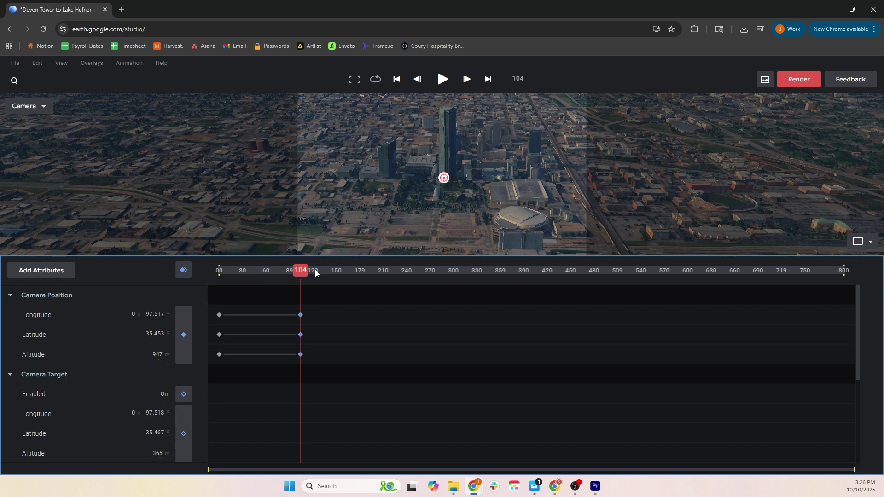
Step: Play back the pull-back from Devon Tower and scrub the timeline past its last keyframe
left_click_drag(306, 272, 195, 272)
key("space")
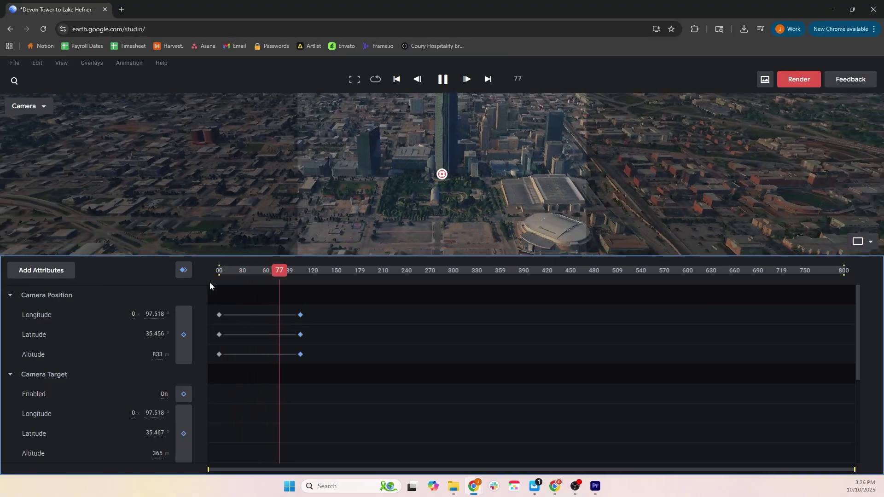
left_click(318, 273)
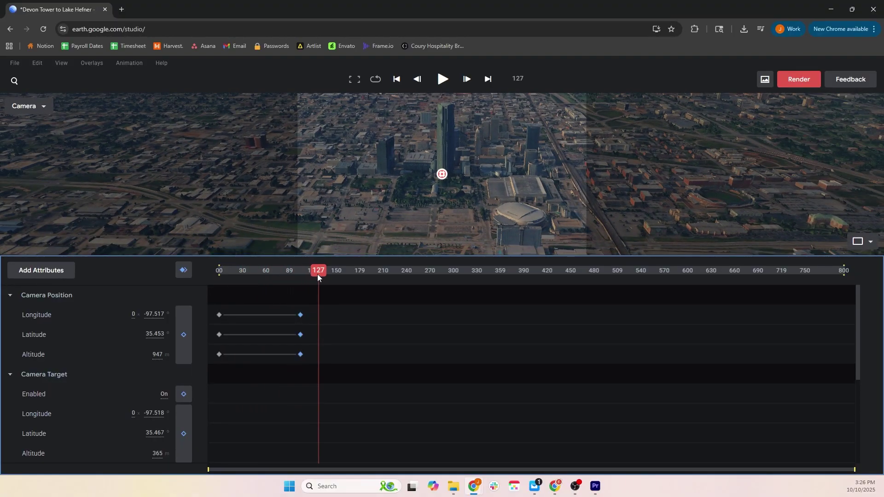
left_click_drag(318, 273, 465, 275)
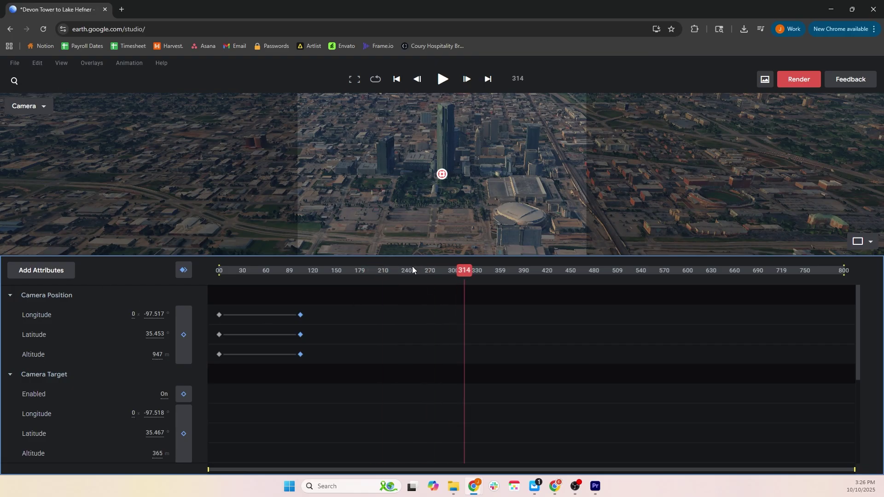
Step: Keyframe all Camera Target attributes at frame 116, shortly after the second camera position keyframe
left_click(308, 271)
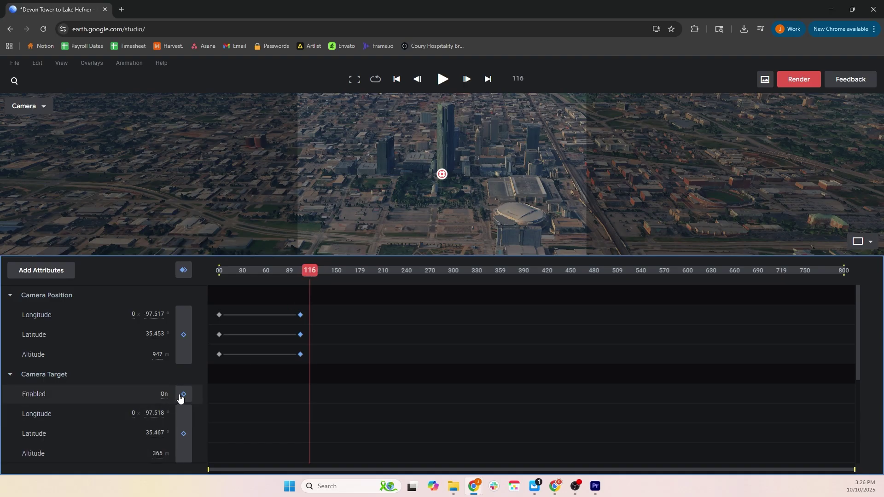
left_click(11, 376)
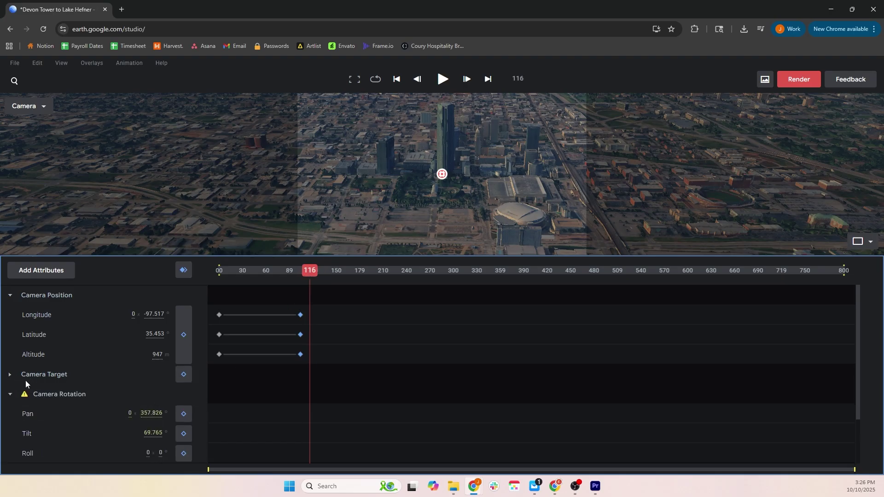
left_click(184, 376)
left_click(11, 375)
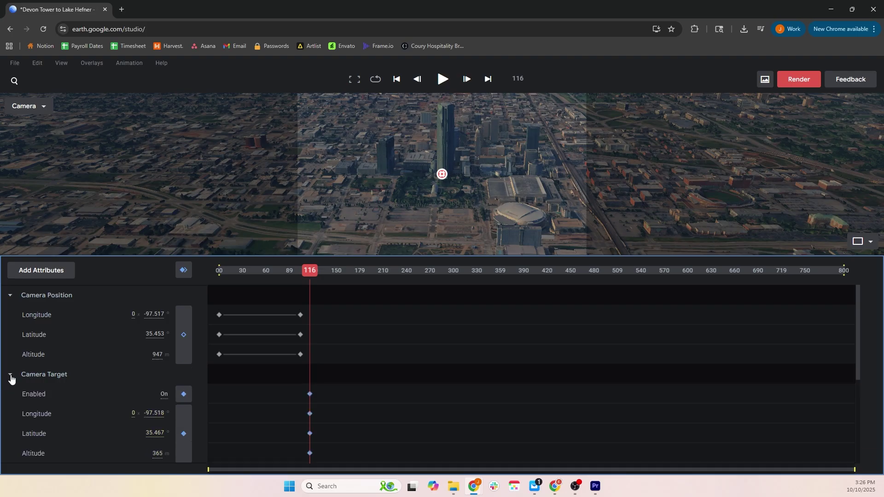
left_click(11, 376)
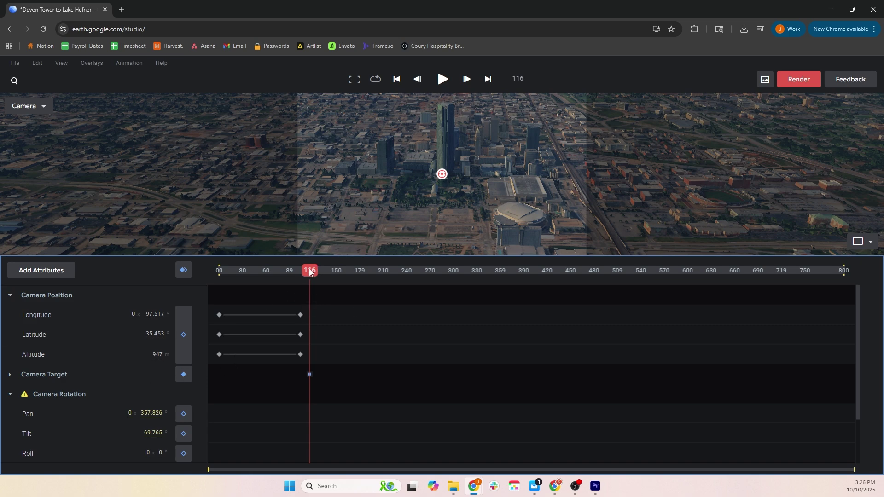
Step: At frame 272, fly the camera to the Lake Hefner shore, facing the lake at about 274° pan, 53° tilt and 5316 m altitude
scroll(71, 412, "down", 1)
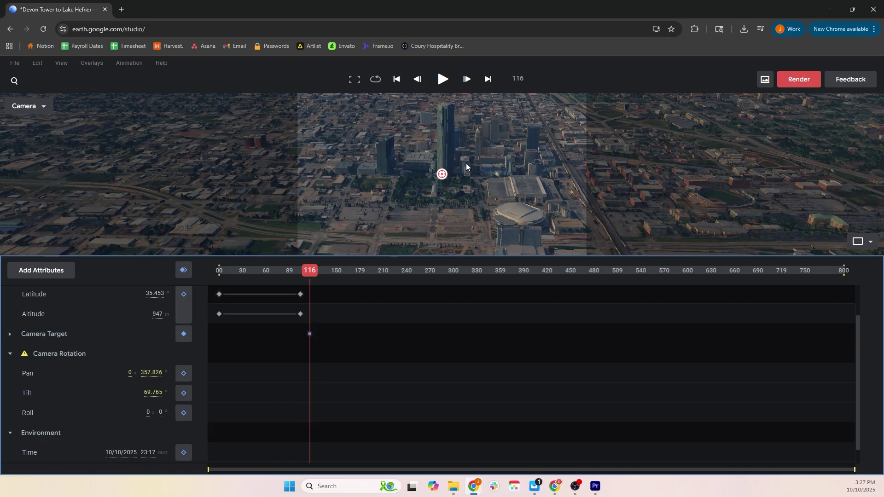
left_click_drag(308, 271, 431, 278)
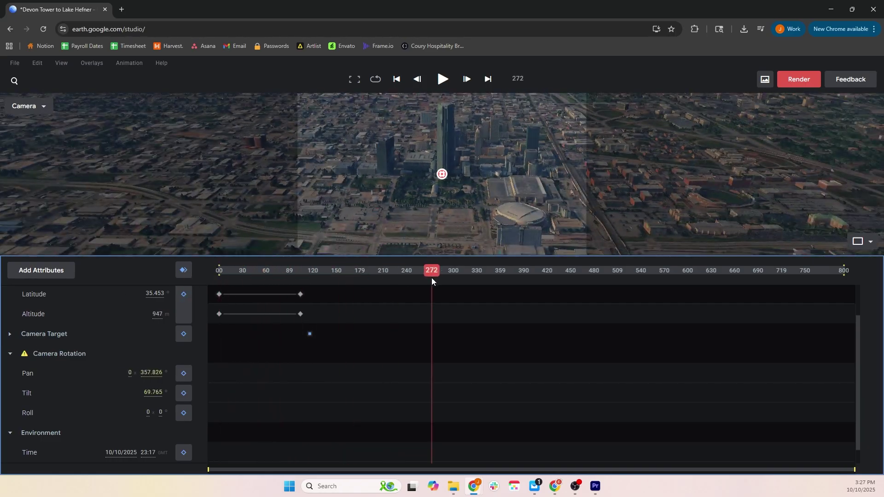
left_click_drag(313, 123, 446, 229)
scroll(391, 164, "down", 10)
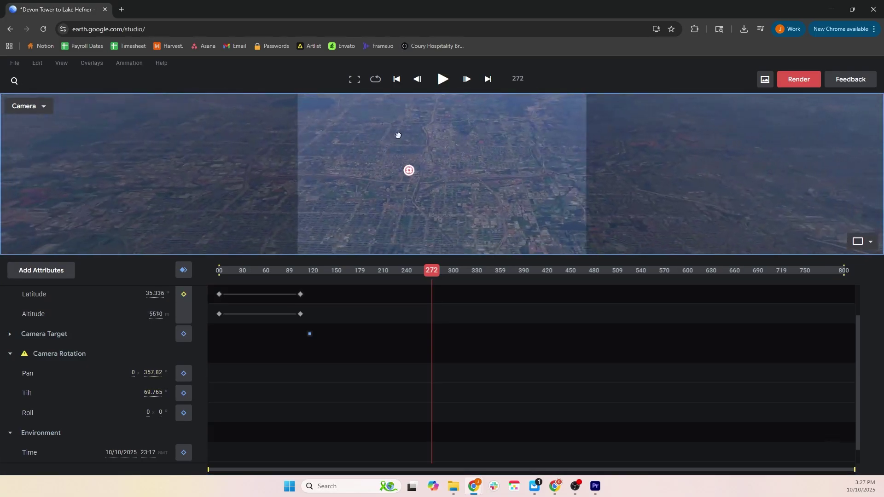
left_click_drag(342, 165, 253, 174, "shift")
scroll(405, 174, "up", 6)
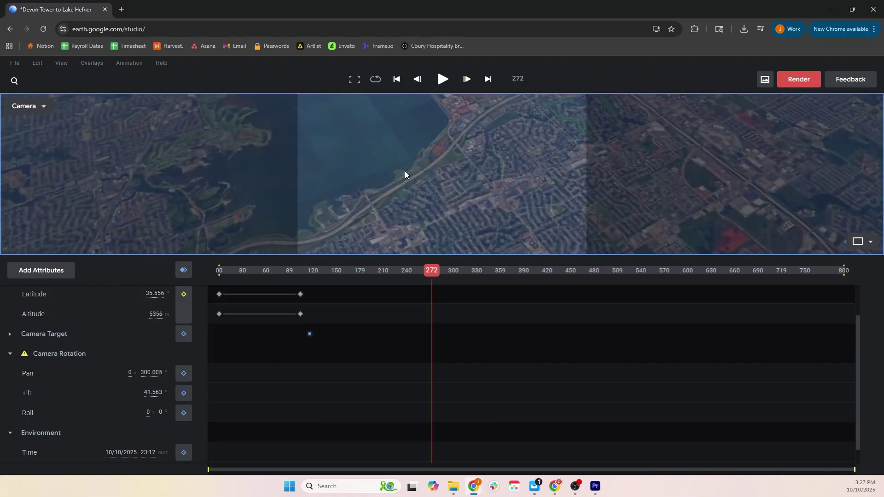
scroll(405, 171, "up", 4)
left_click_drag(432, 187, 377, 156)
left_click_drag(440, 160, 378, 164, "shift")
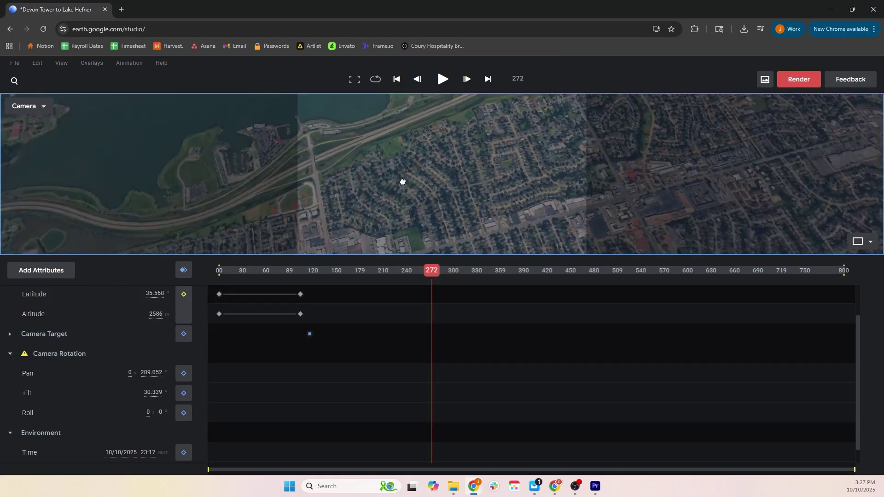
scroll(412, 154, "down", 5)
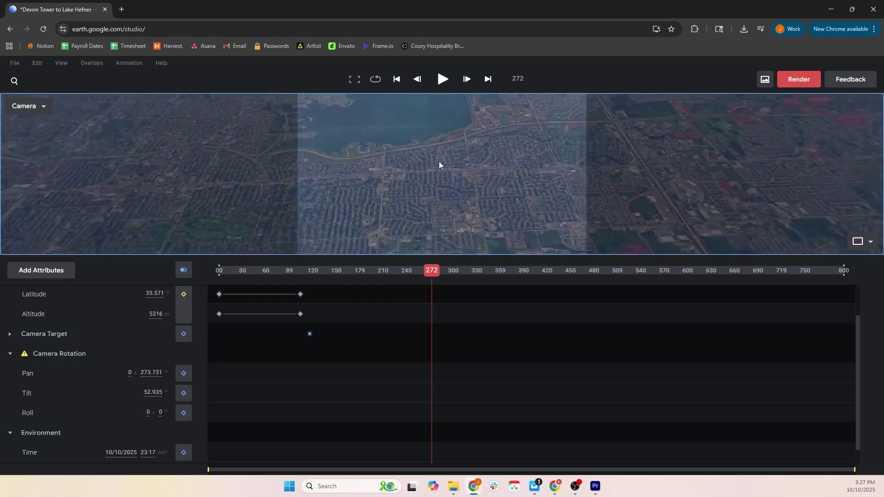
Step: Bring the camera down to about 676 m over the Lake Hefner shoreline and set the camera target at the parking area near the pier
left_click_drag(440, 165, 449, 198)
scroll(414, 201, "up", 10)
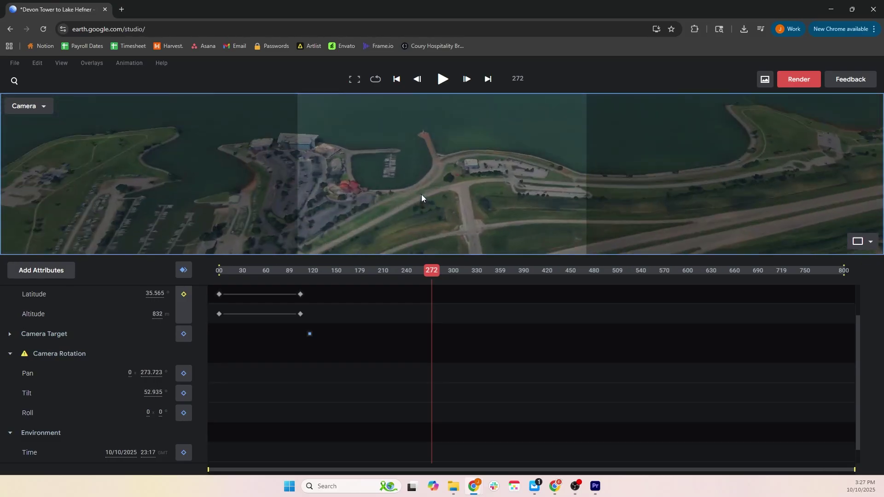
scroll(421, 194, "up", 3)
left_click_drag(544, 192, 413, 197)
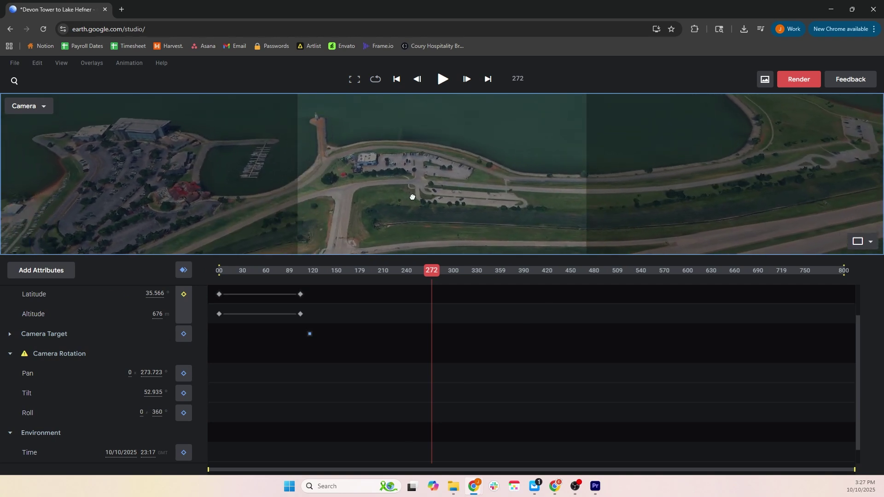
right_click(408, 161)
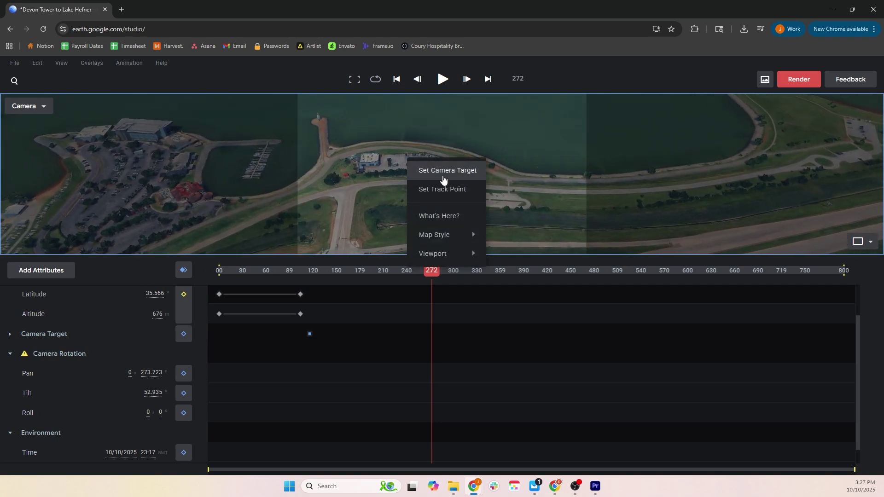
left_click(443, 179)
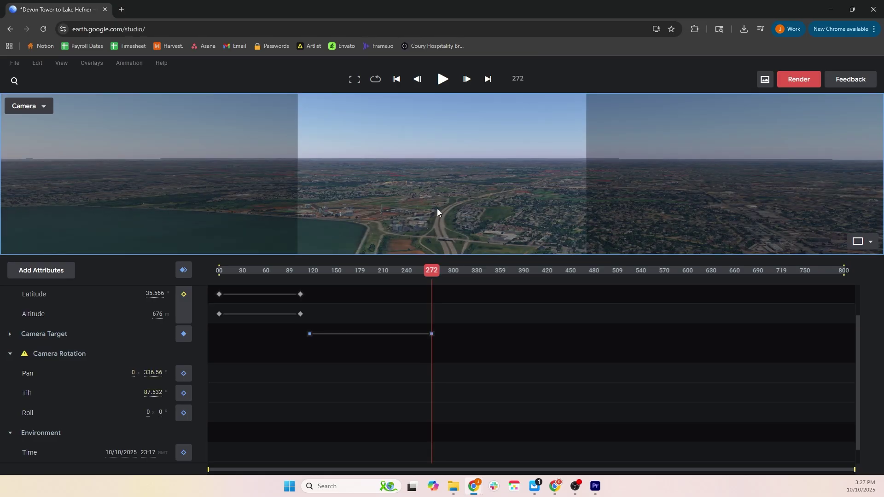
Step: Reframe Lake Hefner around the target at about 4752 m altitude, 285° pan and 47.6° tilt, and keyframe the camera position at frame 272
scroll(340, 221, "down", 5)
left_click_drag(339, 221, 434, 177)
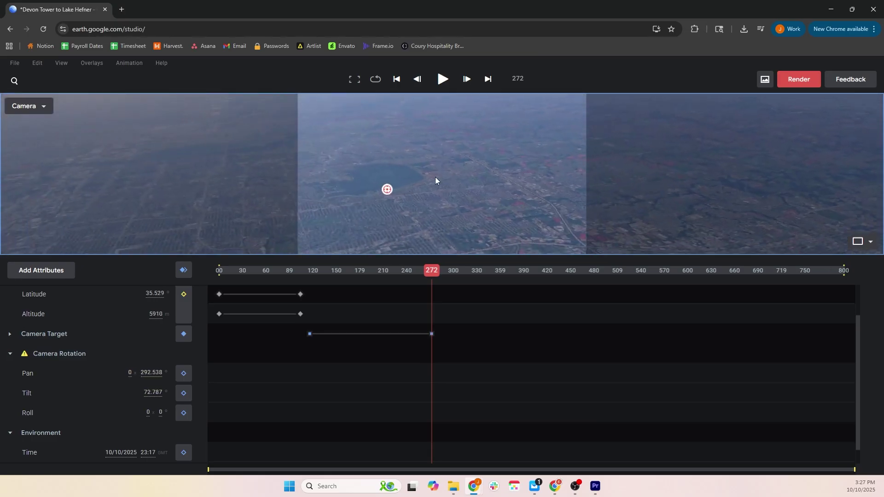
scroll(429, 193, "up", 5)
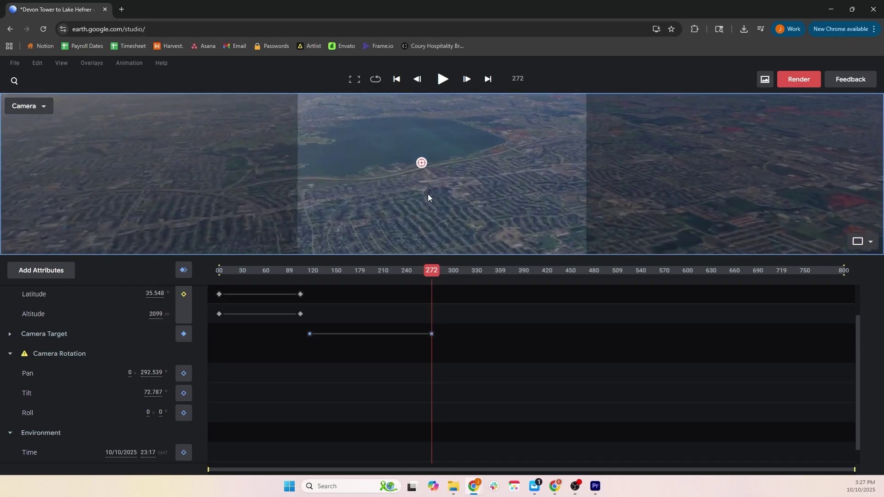
scroll(435, 153, "up", 3)
left_click_drag(434, 152, 414, 170)
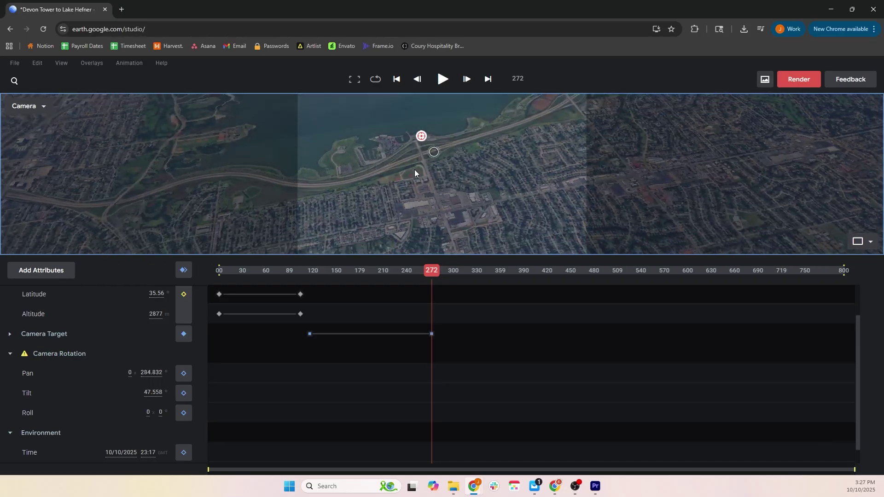
scroll(479, 176, "down", 5)
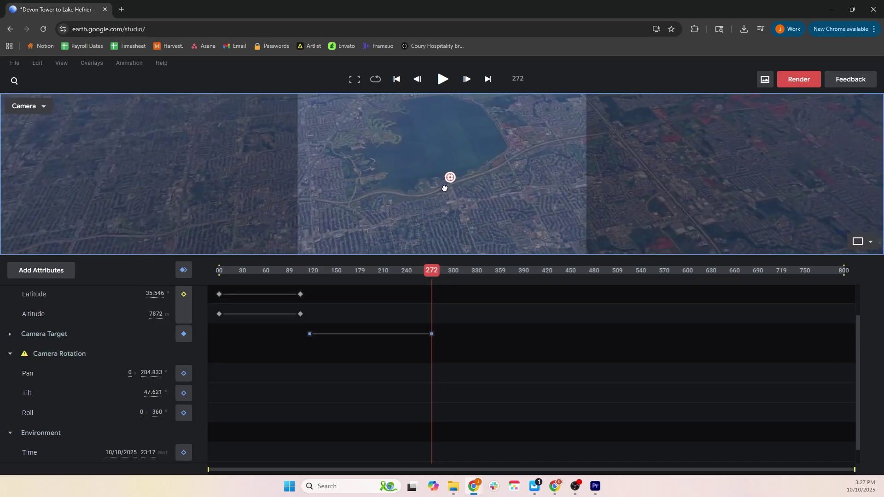
scroll(444, 189, "up", 4)
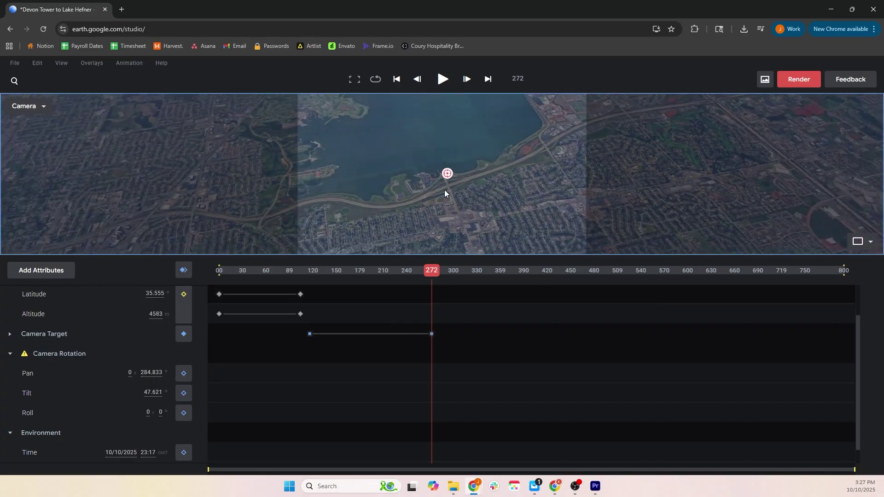
scroll(435, 201, "down", 1)
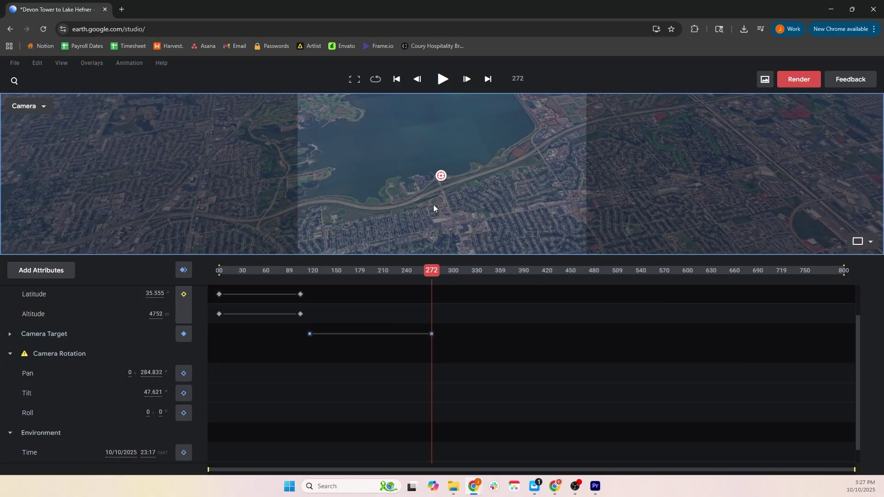
left_click(182, 300)
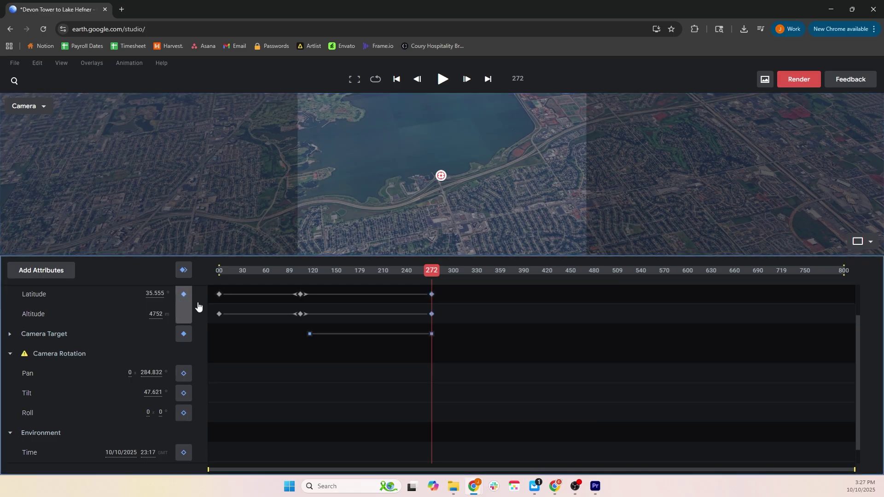
Step: Shift the last camera position keyframes to about frame 283 and scrub back through the move to frame 109
scroll(538, 328, "up", 1)
left_click_drag(454, 289, 439, 333)
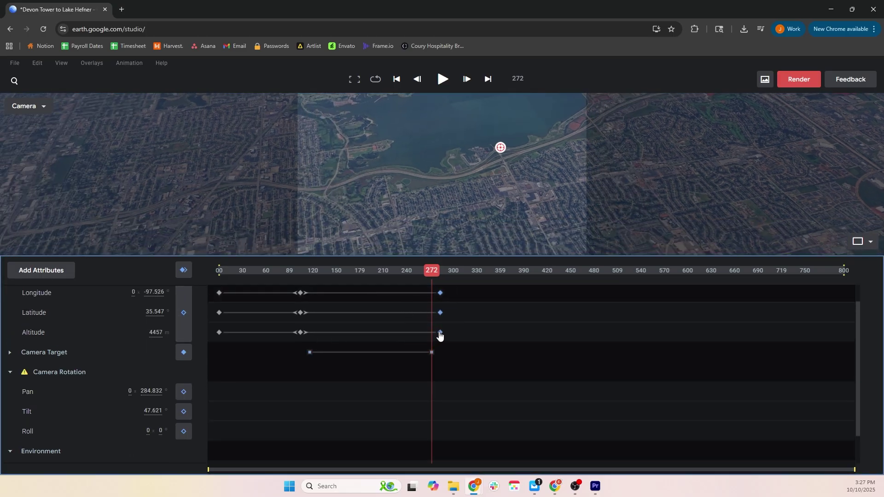
left_click(435, 272)
left_click_drag(435, 272, 303, 279)
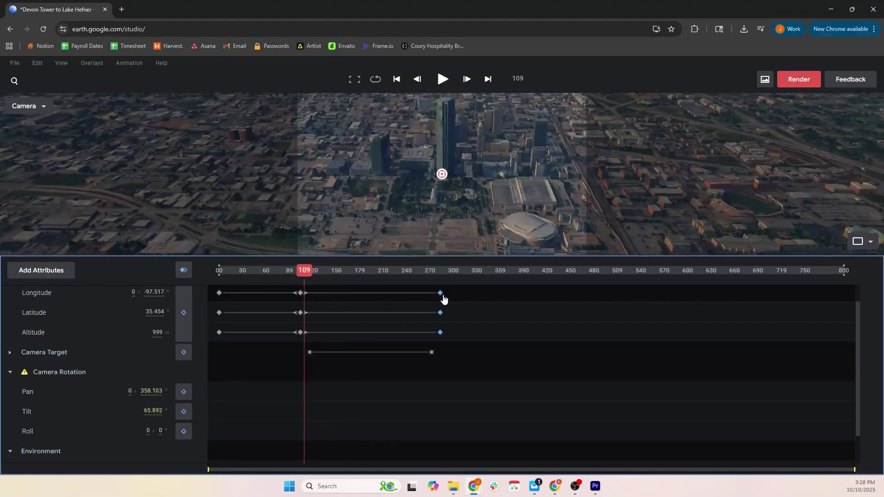
Step: Move the last camera position keyframes to about frame 417 and the last target keyframe to about frame 402, and preview the flight
left_click_drag(452, 292, 546, 335)
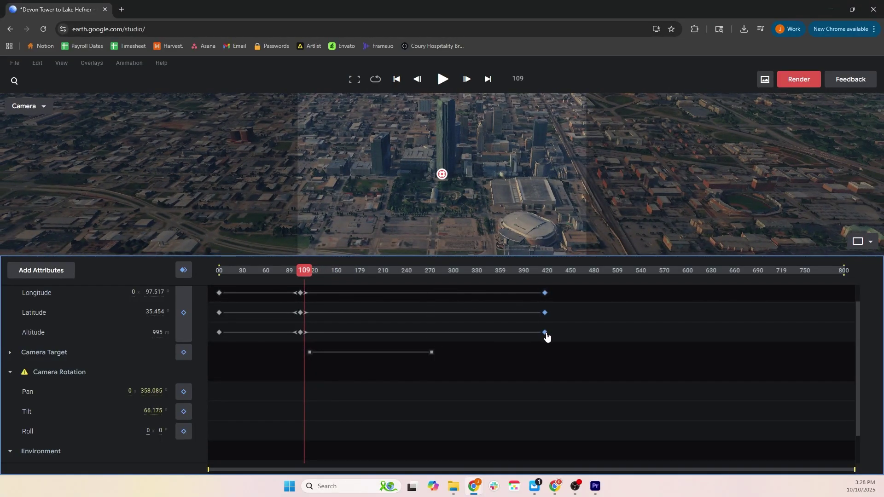
left_click_drag(432, 352, 533, 352)
left_click_drag(307, 273, 280, 272)
key("space")
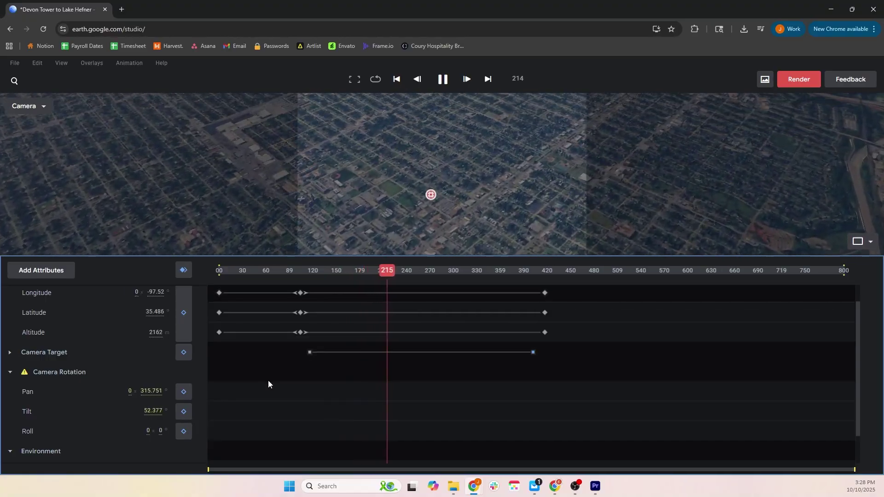
key("space")
Step: Apply Ease Out to the first camera target keyframe and Ease In to the last one, and preview the flight to the lake
right_click(310, 353)
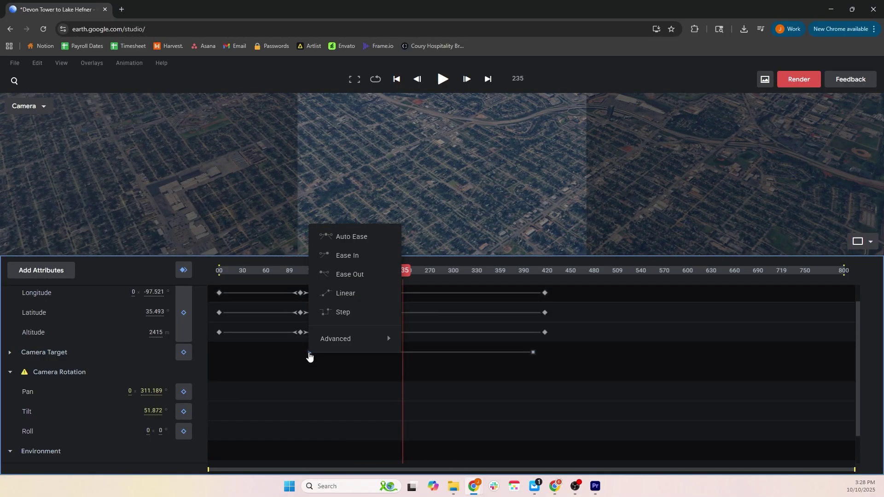
left_click(367, 273)
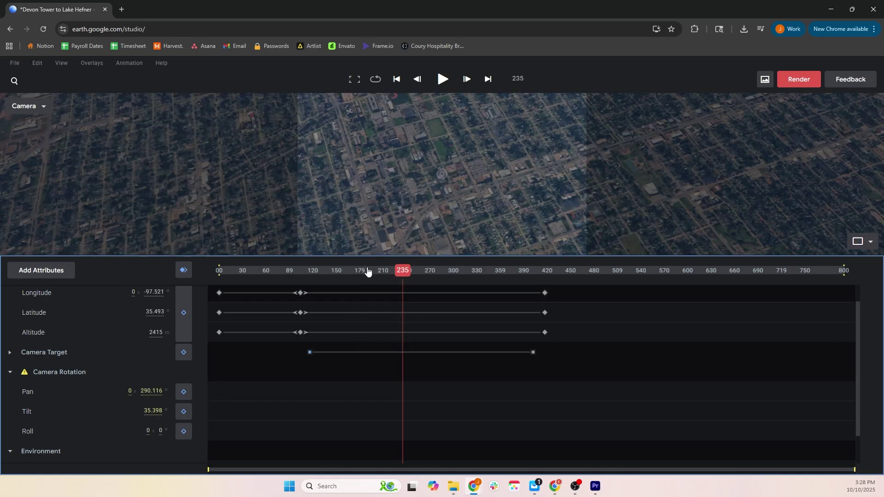
right_click(533, 353)
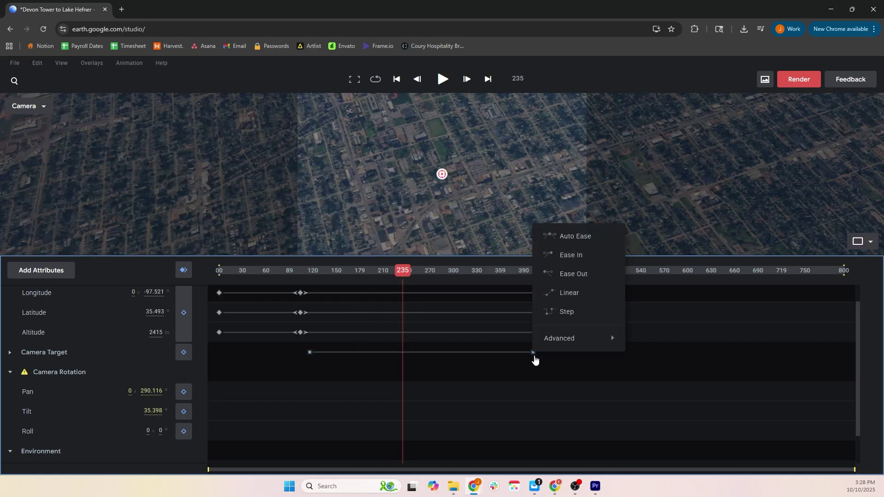
left_click(580, 264)
left_click(9, 353)
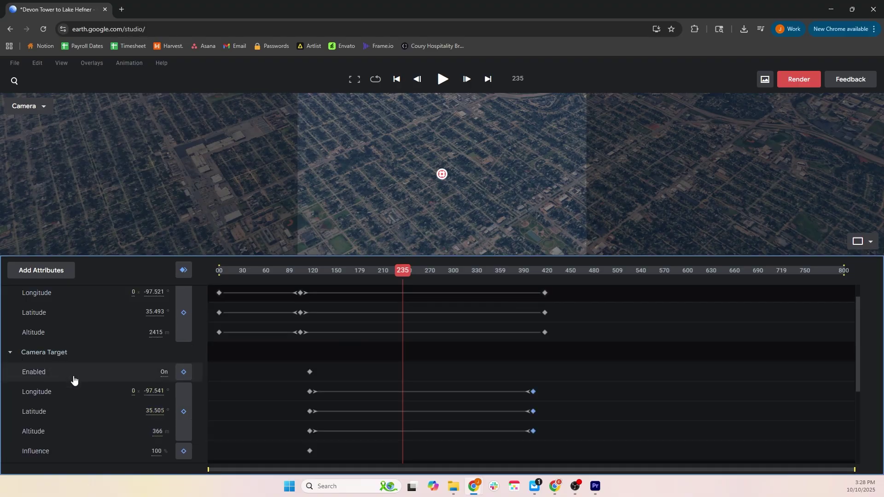
left_click_drag(389, 271, 306, 279)
key("space")
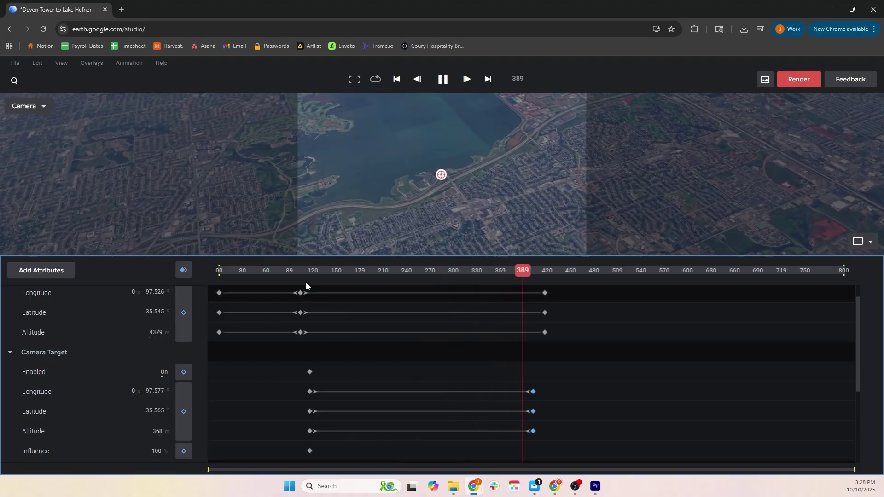
key("space")
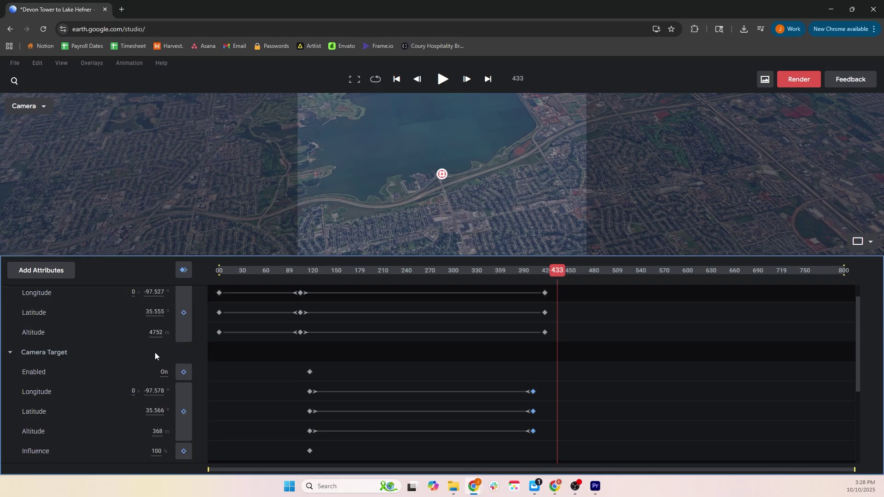
left_click(10, 353)
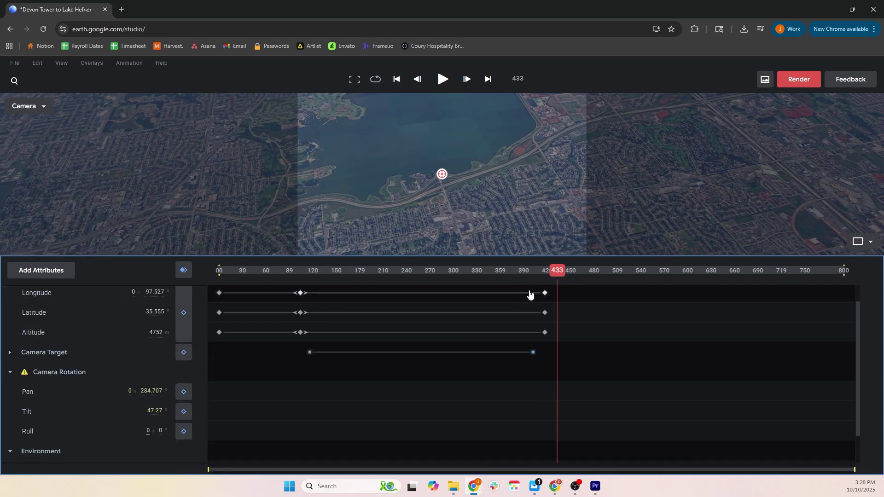
Step: At frame 523, bring the camera down to about 472 m over the lakeside parking area, keyframe its position, and preview the flight
left_click_drag(559, 272, 628, 282)
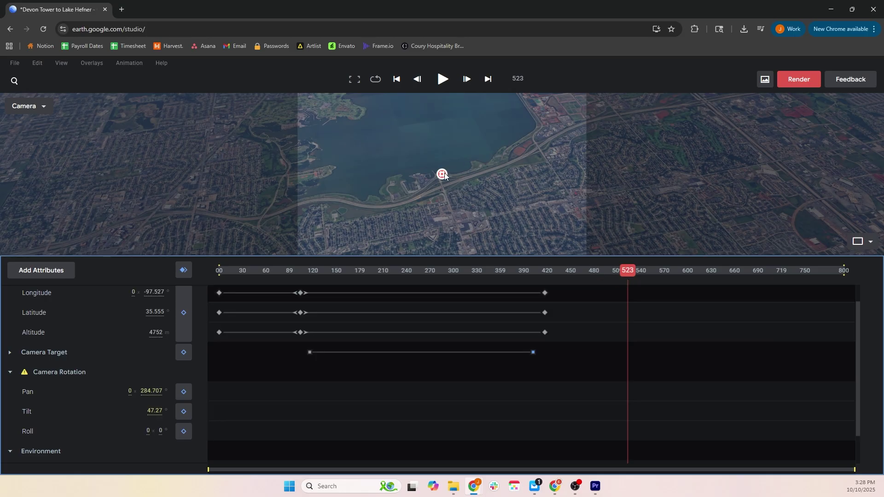
scroll(443, 175, "up", 10)
scroll(443, 175, "up", 3)
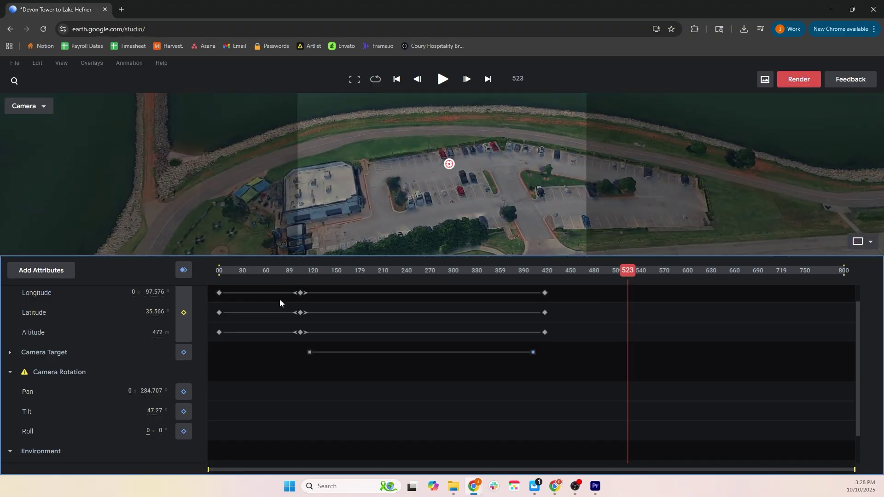
left_click(184, 312)
left_click_drag(627, 270, 183, 302)
left_click_drag(422, 258, 421, 291)
key("space")
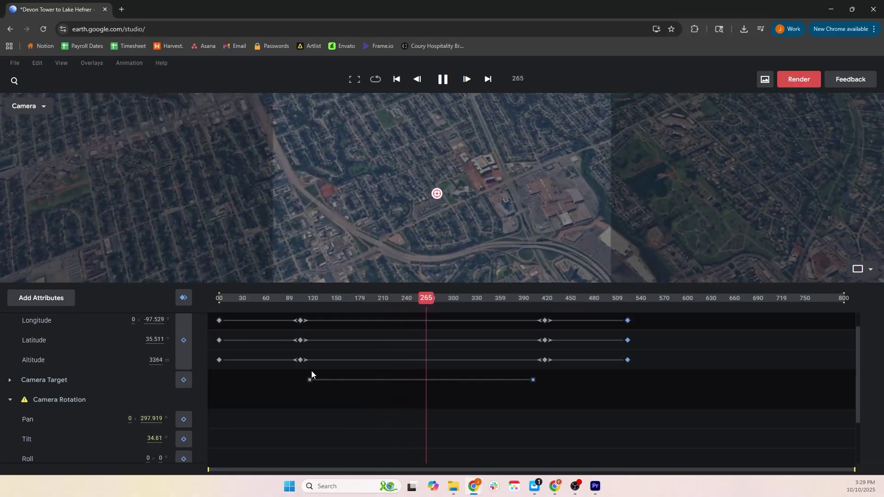
key("space")
Step: Move the first camera target keyframe back to about frame 104, in line with the second camera position keyframes, and preview the move
left_click_drag(311, 383, 301, 383)
left_click_drag(305, 300, 282, 305)
key("space")
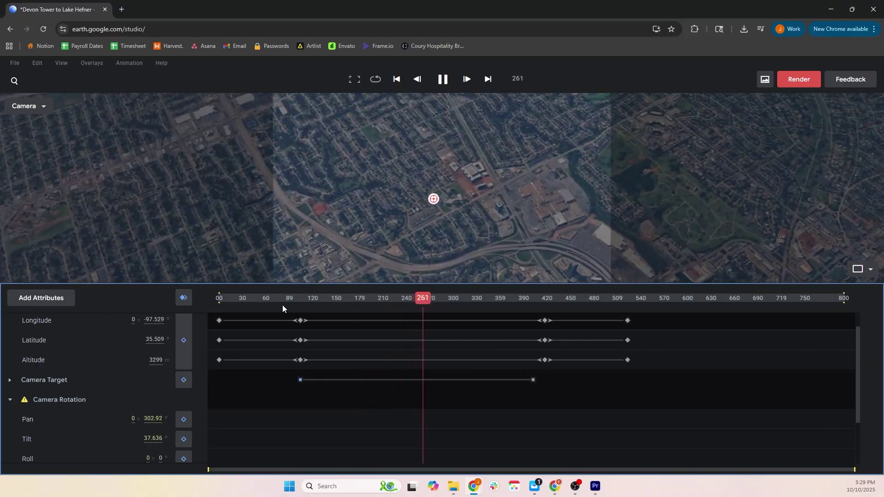
key("space")
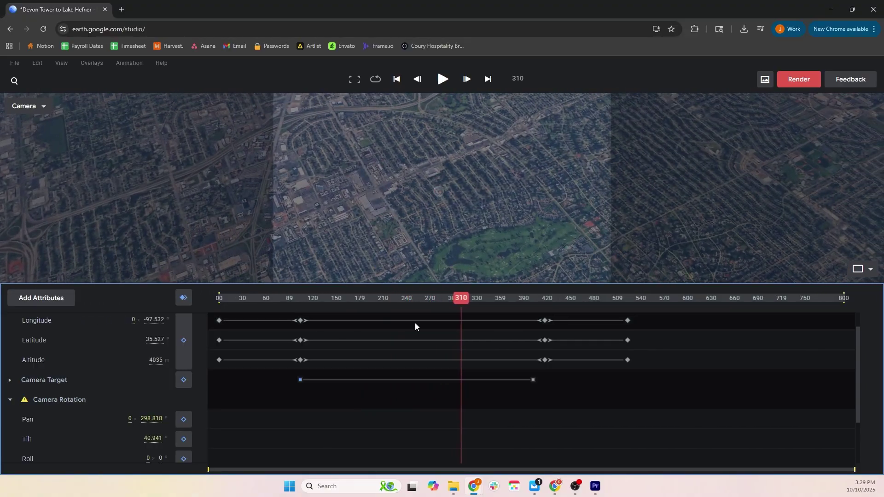
Step: Move the last target keyframe to about frame 310 and the last two sets of camera position keyframes to about frames 311 and 417, and preview
left_click_drag(533, 380, 462, 386)
left_click_drag(535, 376, 544, 332)
left_click(409, 298)
key("space")
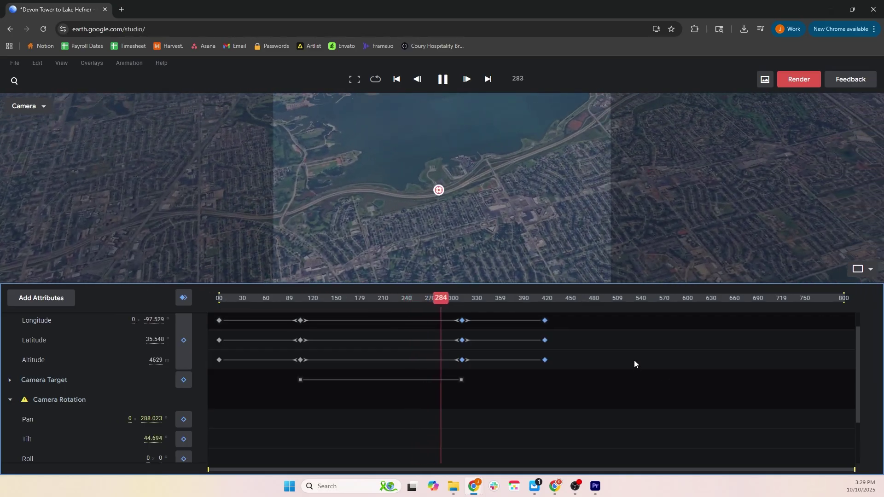
key("space")
left_click_drag(311, 296, 258, 298)
key("space")
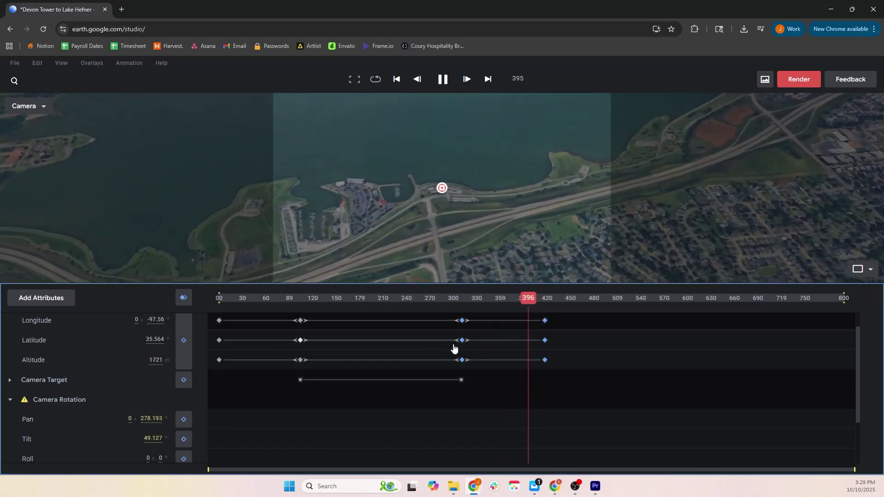
key("space")
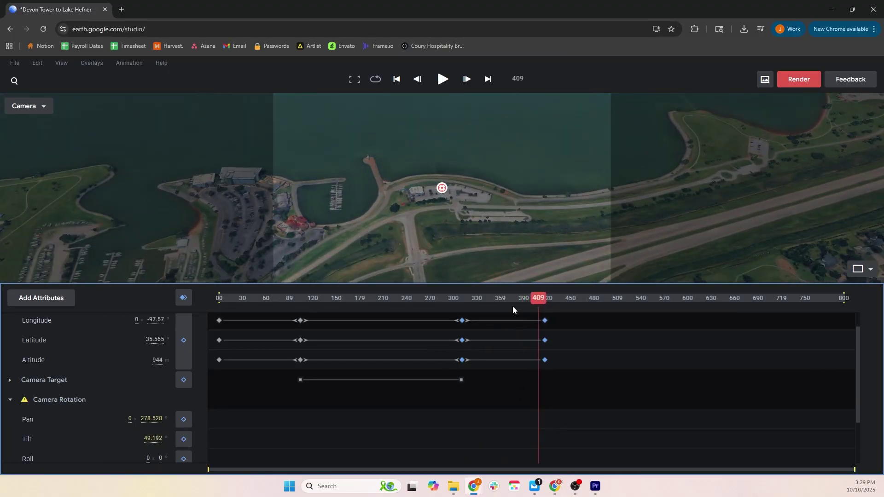
Step: Orbit the camera at frame 311 to about 312° pan and 54° tilt at about 4187 m altitude, and preview the descent
left_click_drag(493, 295, 463, 288)
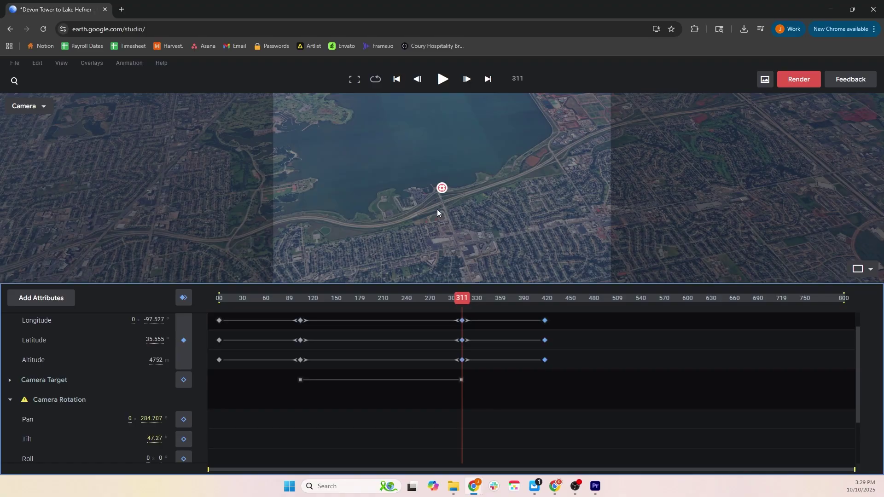
middle_click_drag(432, 213, 501, 207)
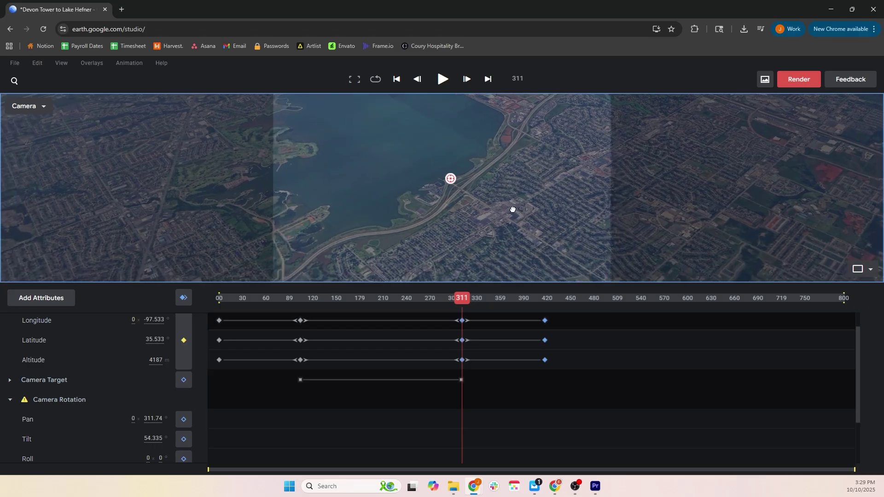
left_click_drag(465, 299, 449, 301)
key("space")
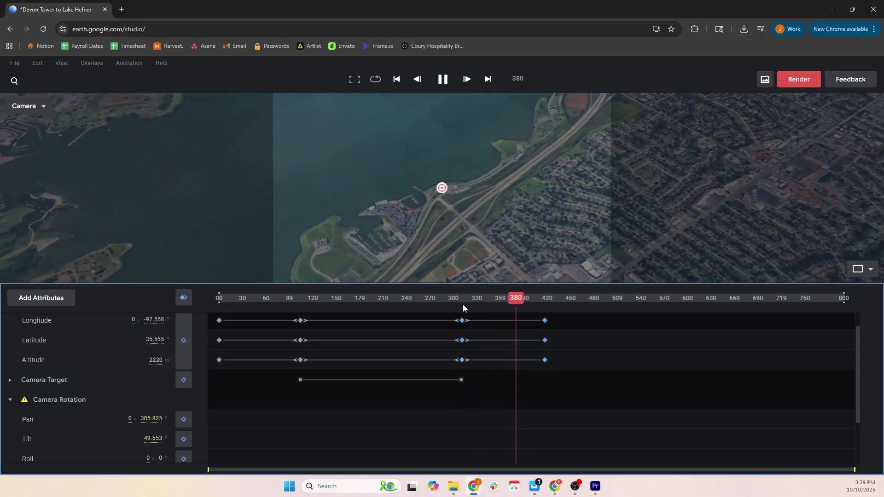
key("space")
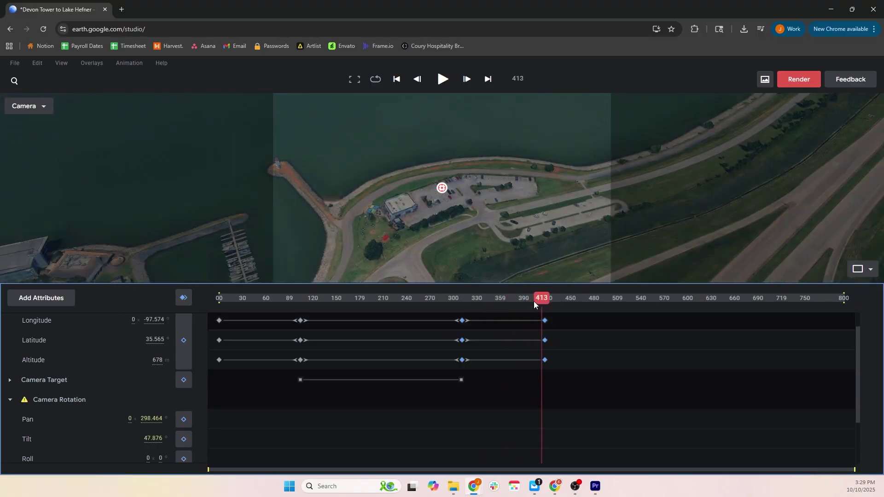
left_click_drag(534, 301, 521, 300)
key("space")
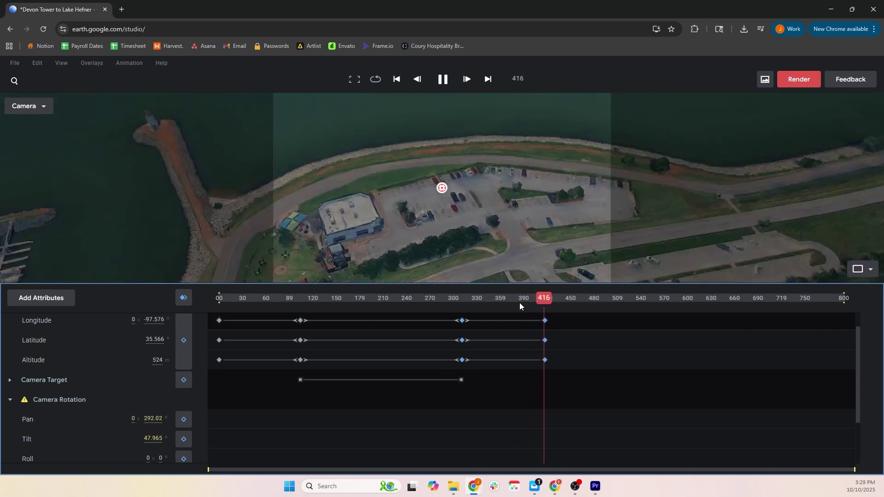
key("space")
Step: Keyframe the camera roll at 0° on frame 0 and 9° on frame 87, and preview the flight
left_click_drag(241, 299, 217, 298)
scroll(109, 403, "down", 1)
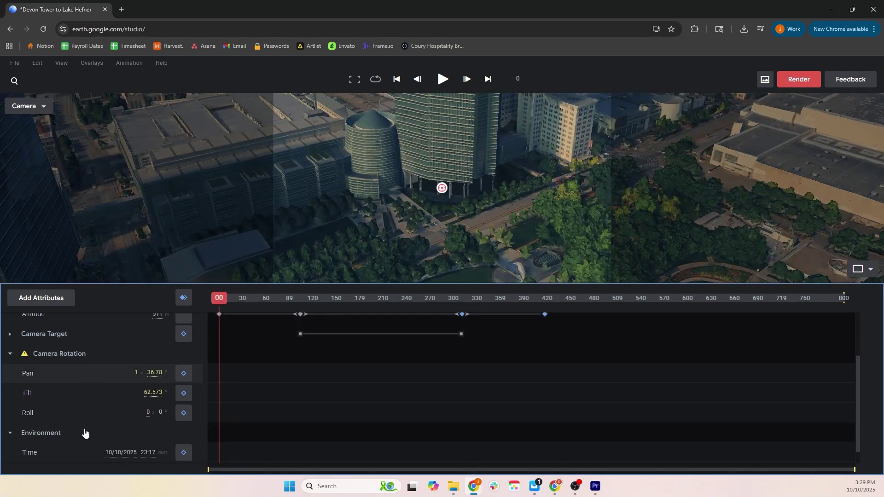
left_click(183, 413)
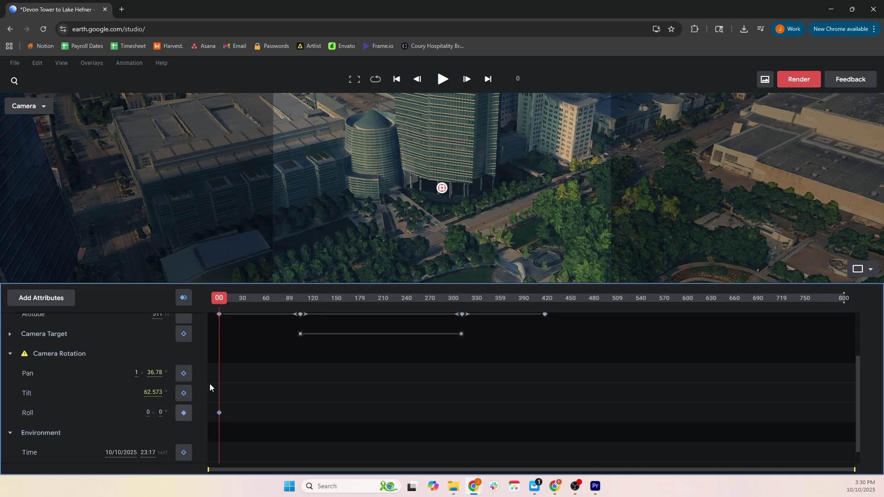
left_click_drag(215, 298, 287, 320)
left_click_drag(160, 413, 197, 409)
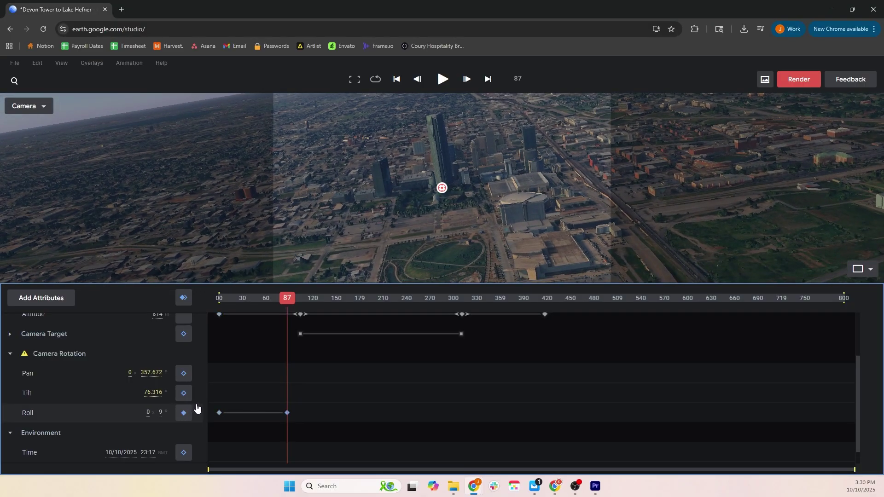
key("space")
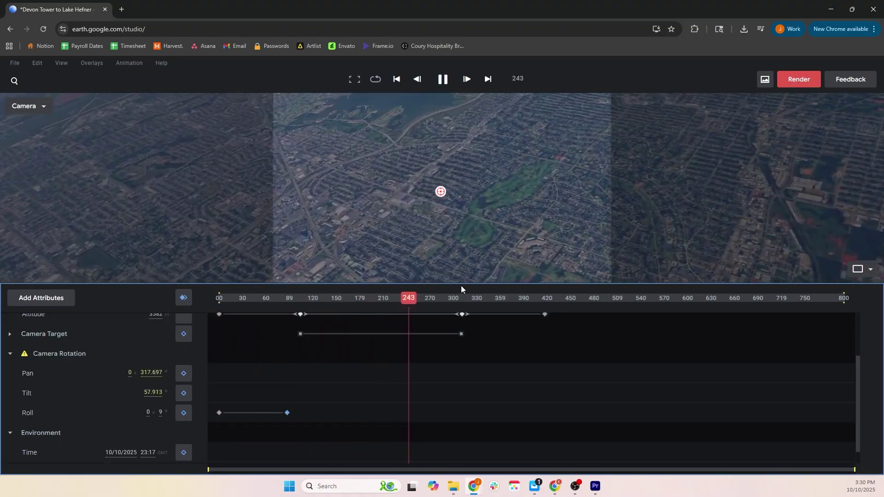
key("space")
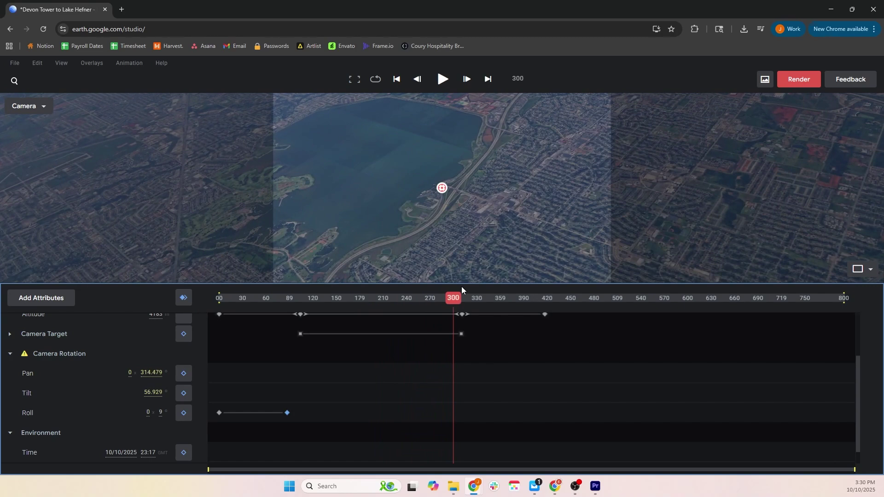
Step: Set the camera roll to 14.1° at frame 320 and -17.1° at frame 417, and preview from the start
left_click_drag(453, 300, 469, 301)
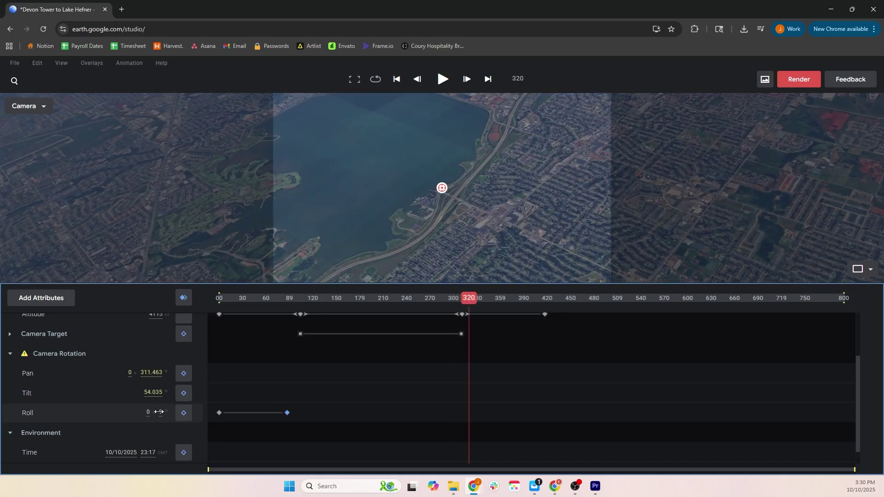
left_click_drag(171, 413, 181, 413)
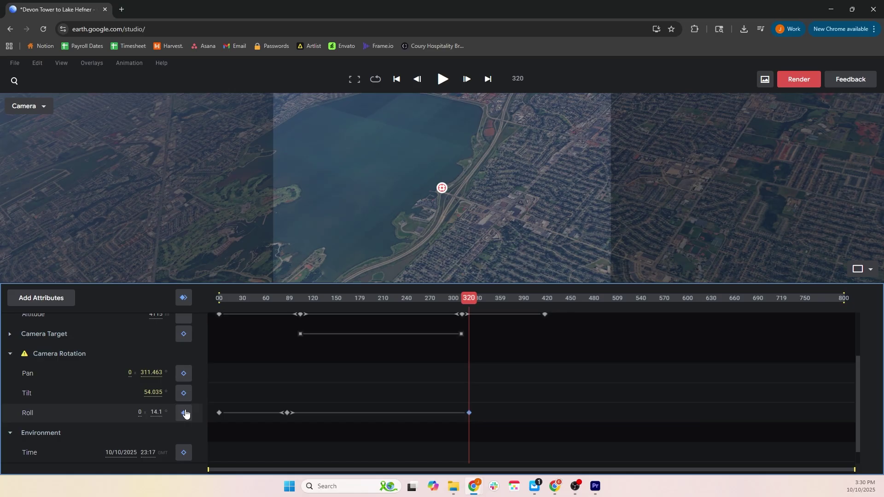
left_click_drag(469, 302, 538, 314)
left_click_drag(157, 412, 13, 417)
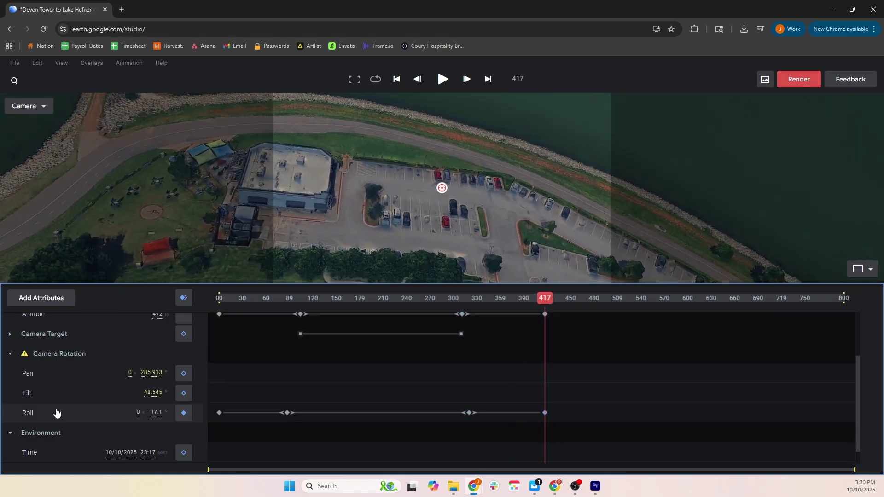
left_click_drag(534, 295, 194, 338)
key("space")
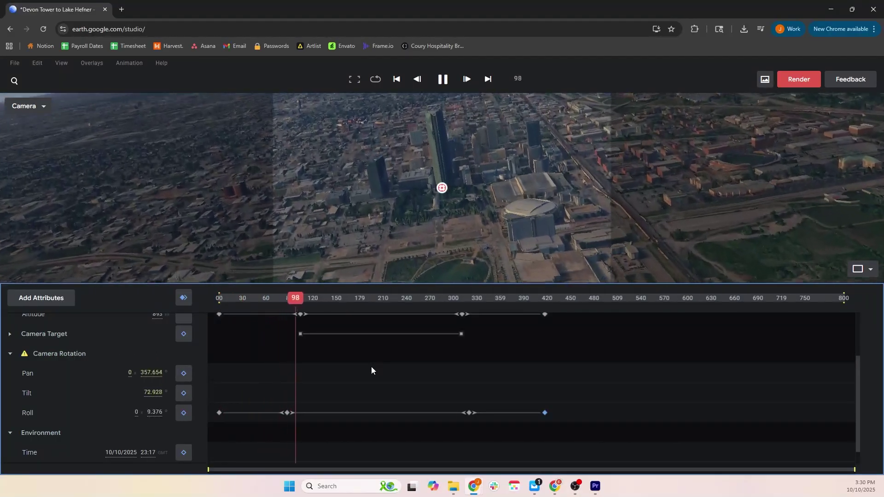
key("space")
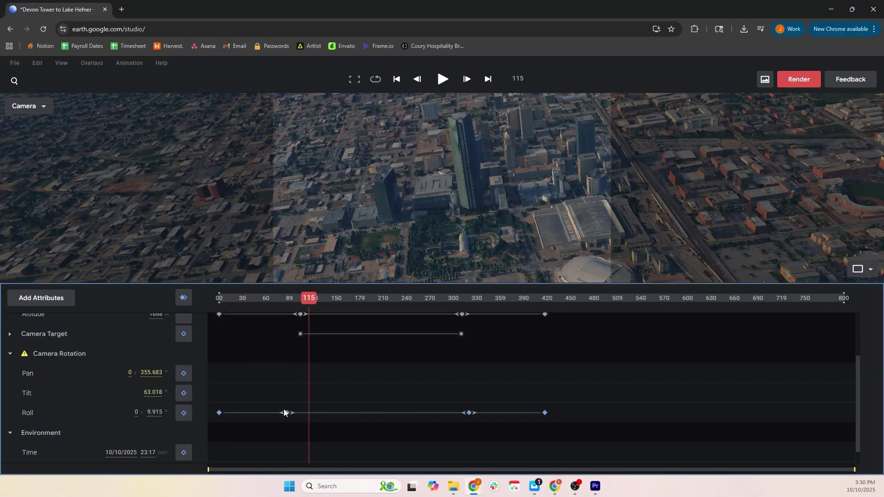
Step: Apply Auto Ease to all four camera roll keyframes and play the whole flight from frame 0
right_click(286, 413)
left_click(338, 302)
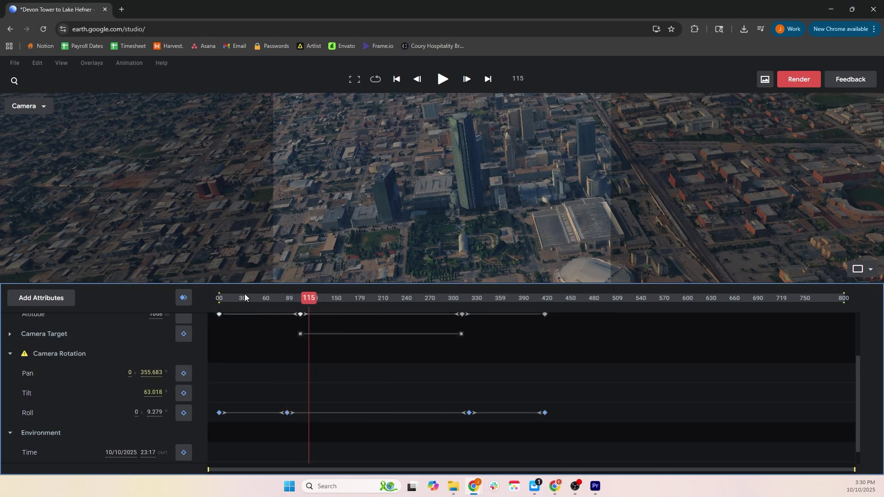
left_click_drag(245, 298, 171, 301)
key("space")
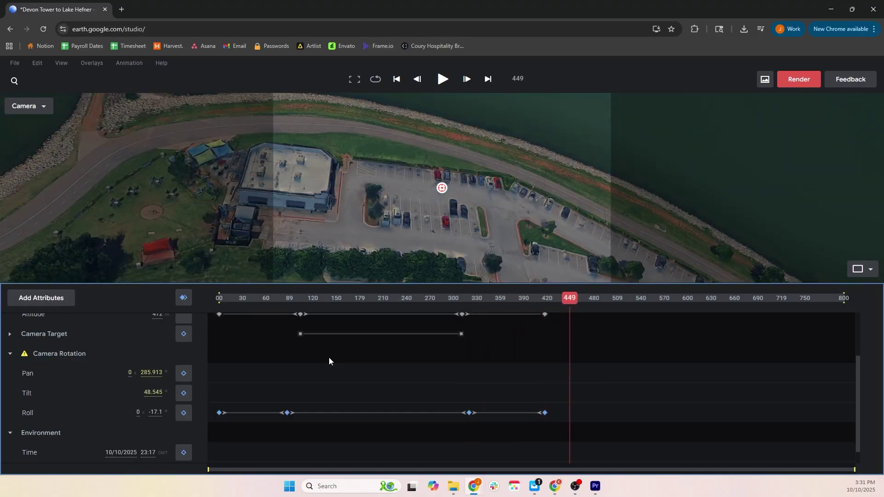
Step: Keyframe the environment time on 10/10/2025 at 23:17 on frame 0 and 23:51 on frame 417, and preview the flight
left_click_drag(237, 302, 209, 316)
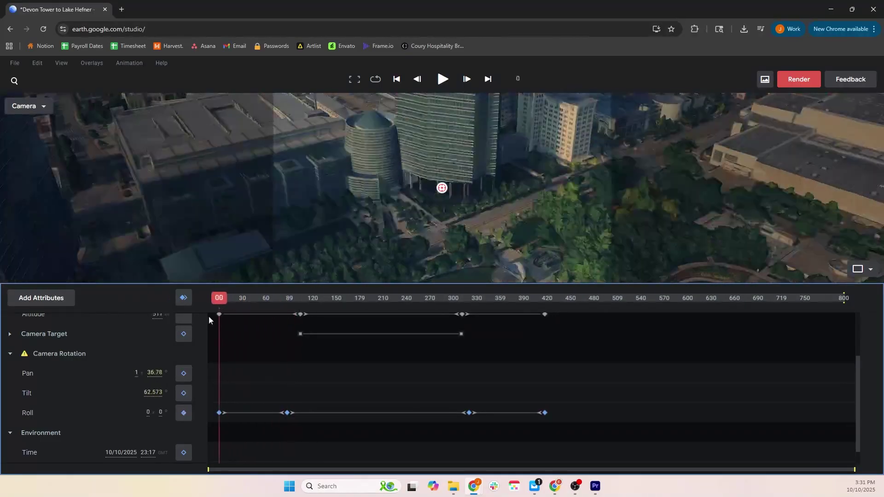
left_click(10, 354)
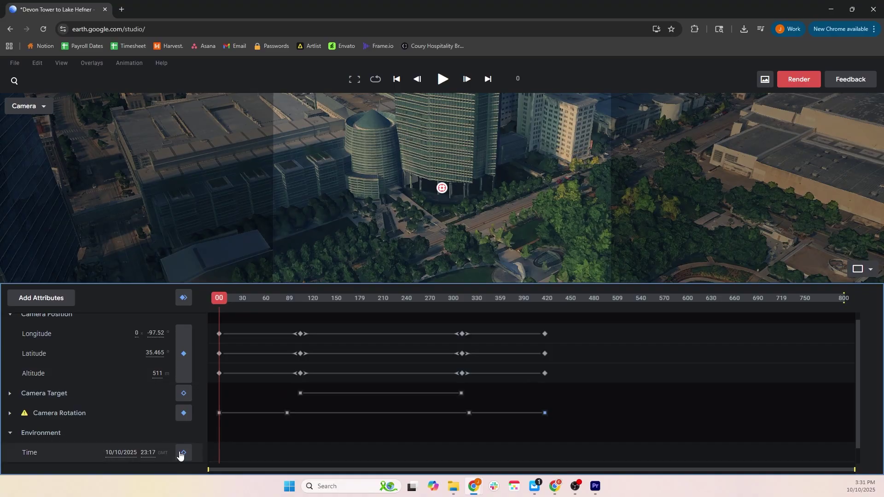
left_click_drag(232, 306, 543, 311)
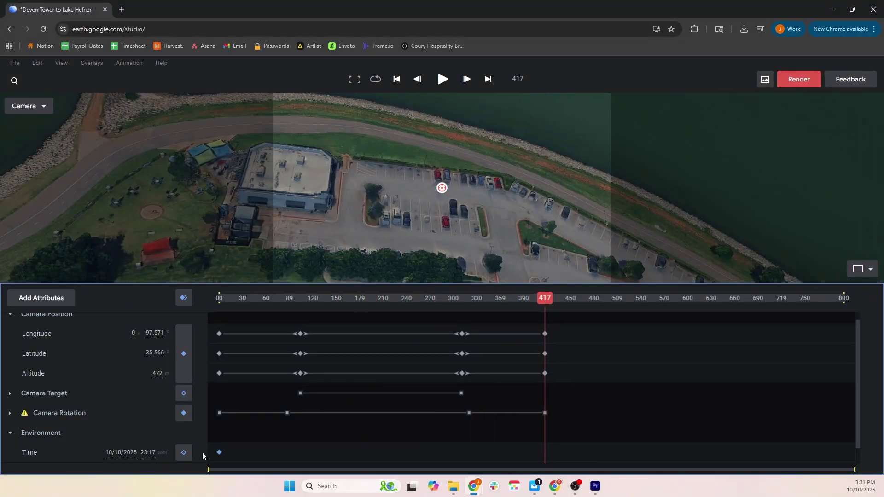
left_click_drag(147, 453, 291, 437)
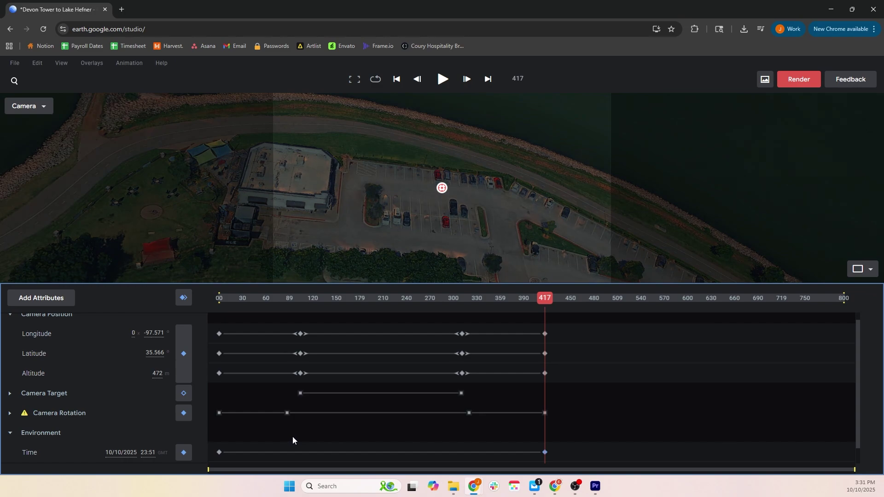
left_click_drag(267, 297, 197, 305)
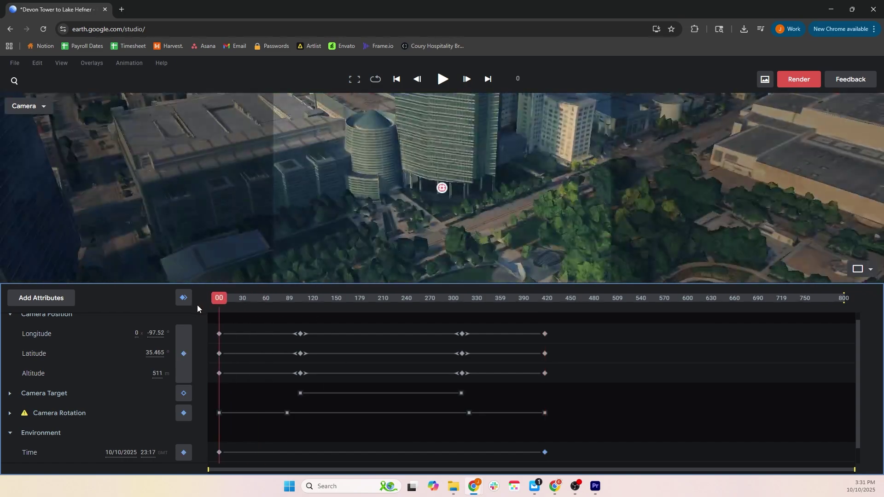
key("space")
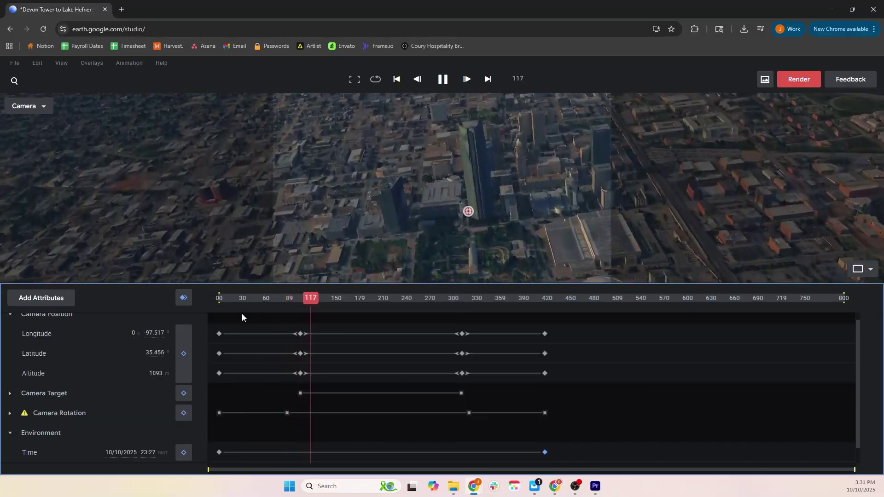
key("space")
left_click(211, 299)
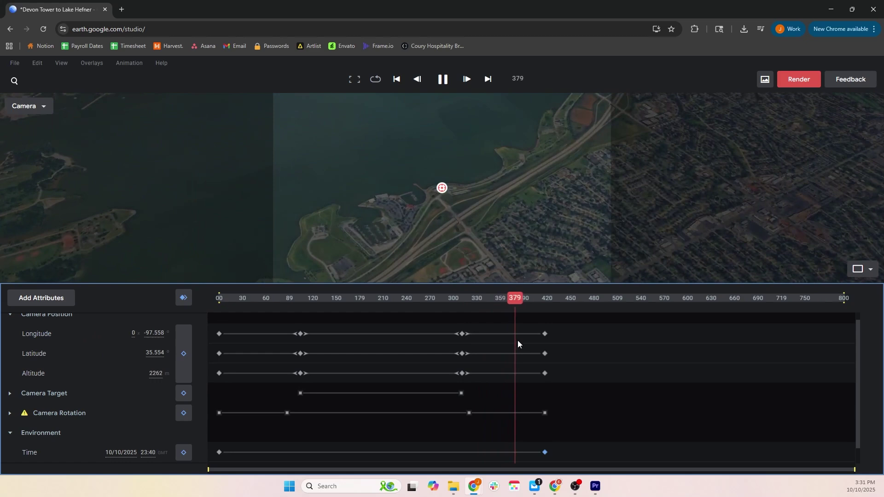
key("space")
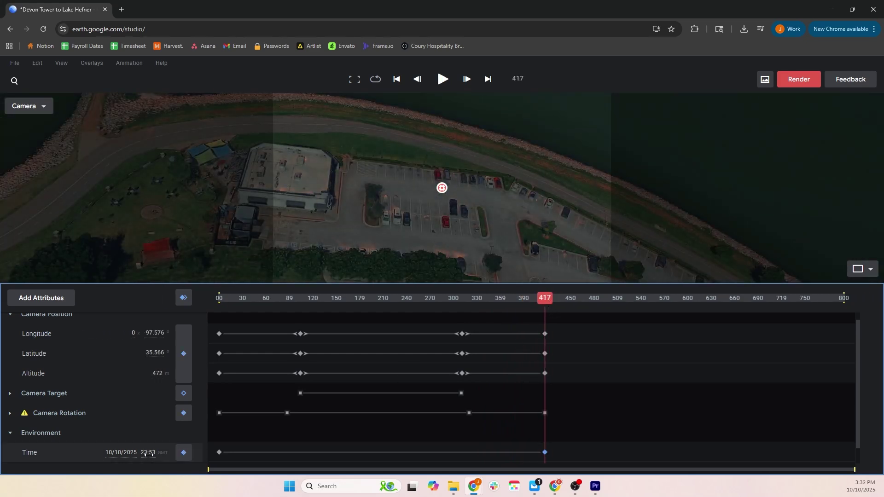
Step: Set the time keyframe at frame 417 to 10/11/2025 00:57 and play the flight from frame 0
left_click_drag(146, 453, 422, 438)
left_click_drag(461, 303, 209, 318)
key("space")
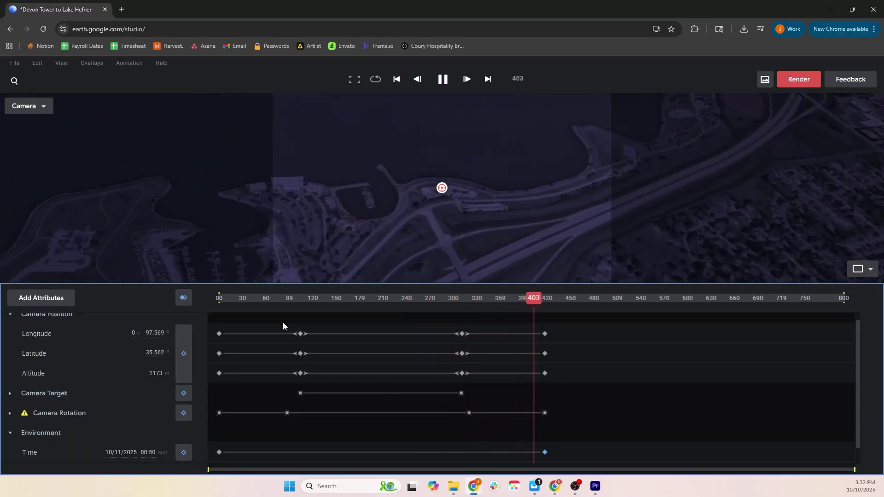
key("space")
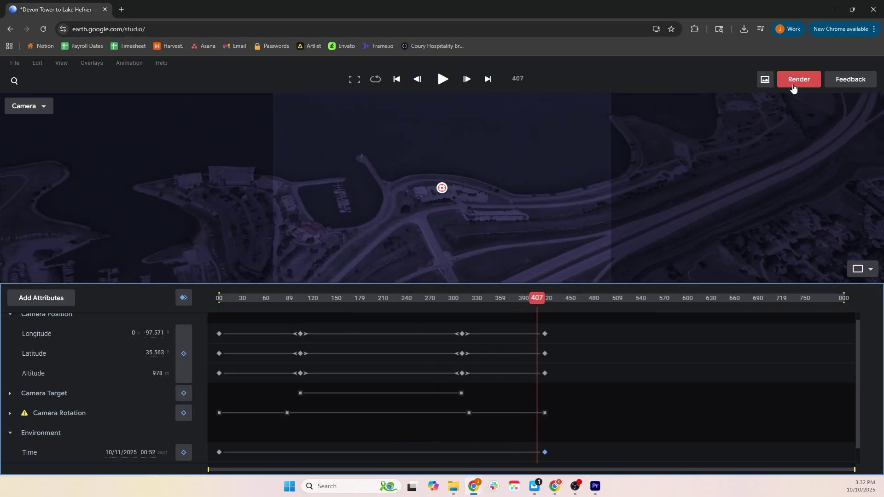
Step: Save the project as Devon Tower to Lake Hefner in My Projects and scrub the timeline to frame 419
left_click(19, 66)
left_click(34, 138)
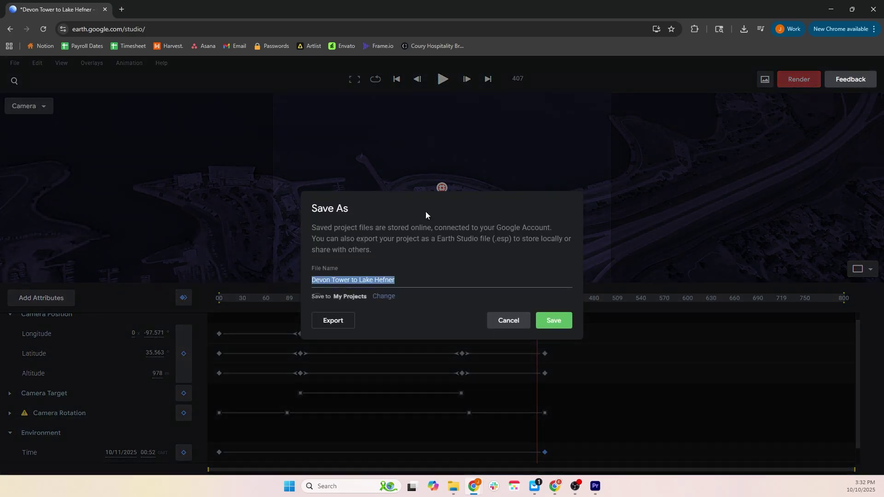
left_click(546, 320)
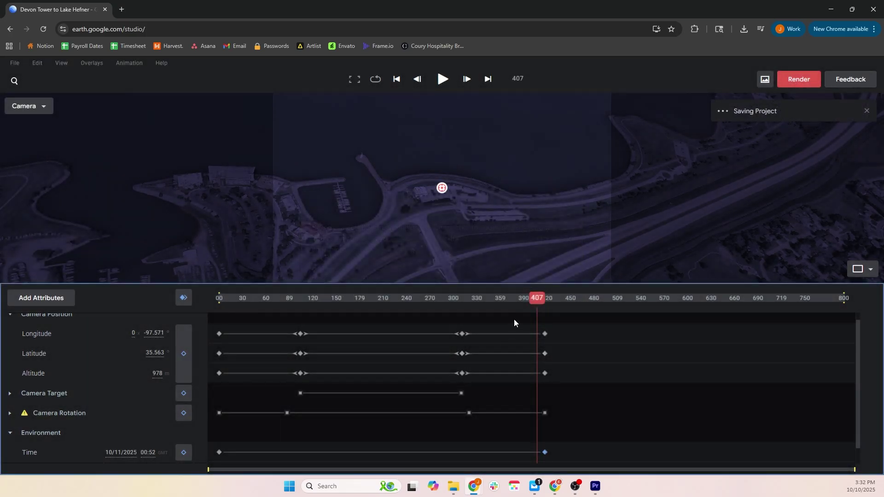
left_click_drag(541, 297, 305, 301)
left_click_drag(330, 343, 545, 354)
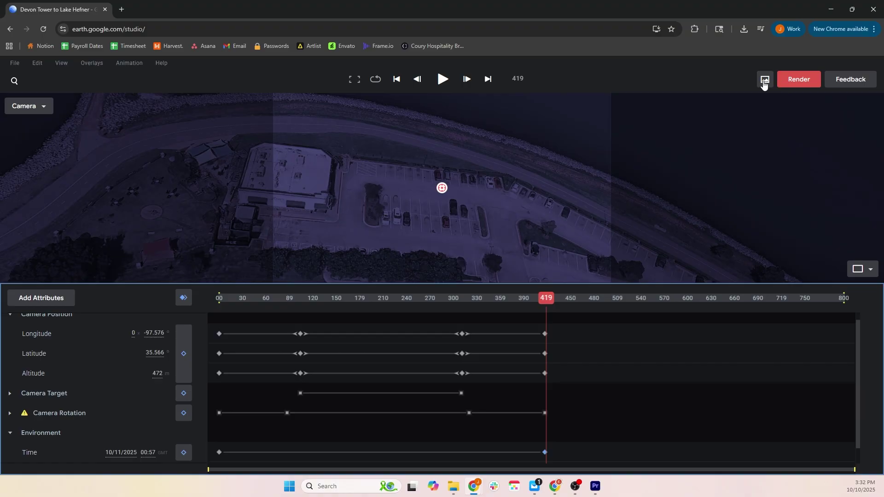
Step: Try to set the render's attribution X-axis position to 8000 and submit the video to the cloud renderer
left_click(794, 81)
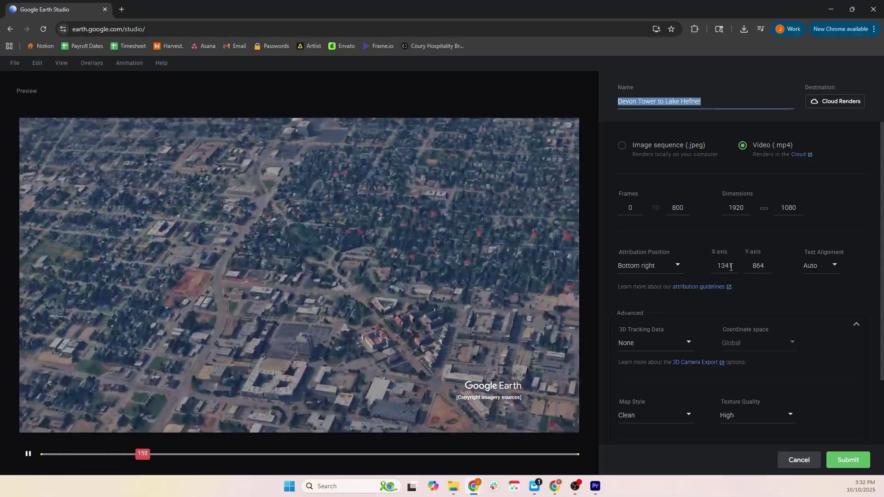
left_click_drag(732, 266, 700, 266)
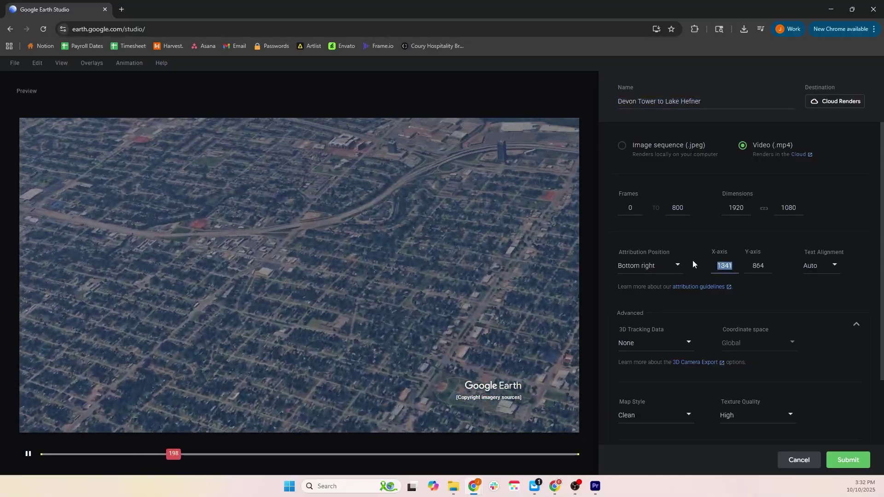
type("8000")
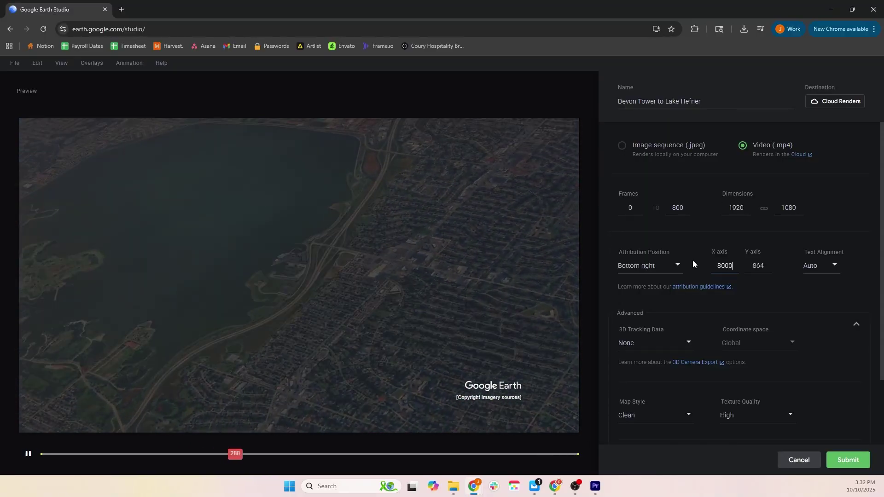
key("Return")
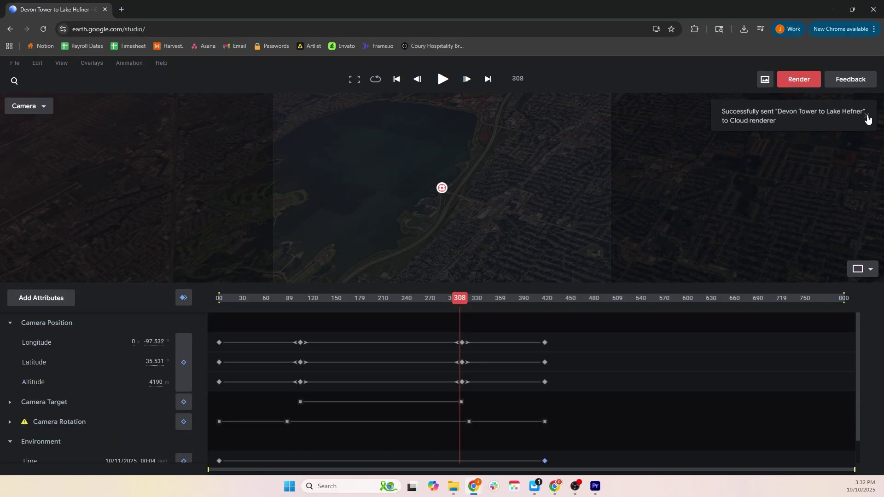
Step: Check the status of the submitted Devon Tower to Lake Hefner video in the cloud renders list
mouse_move(92, 65)
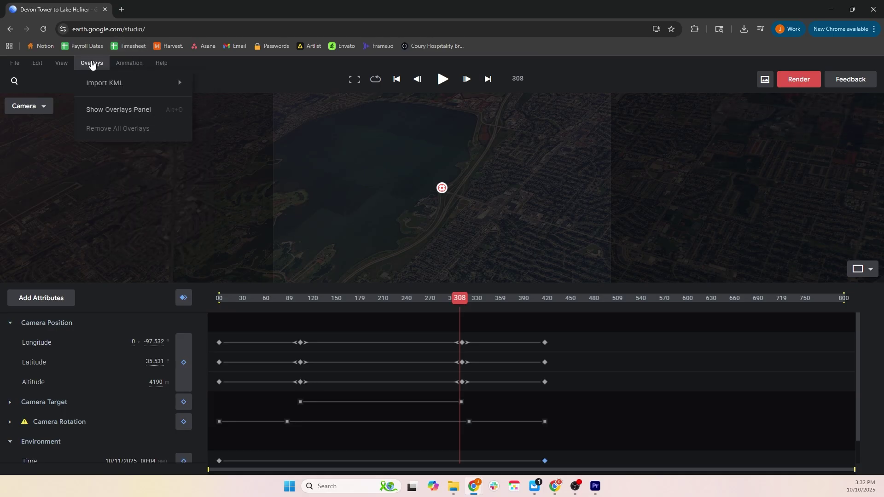
mouse_move(60, 63)
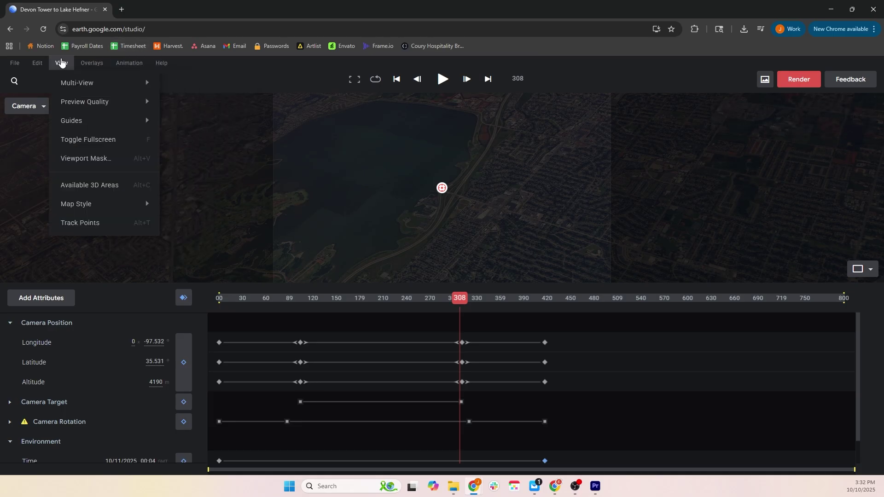
mouse_move(124, 65)
left_click(150, 119)
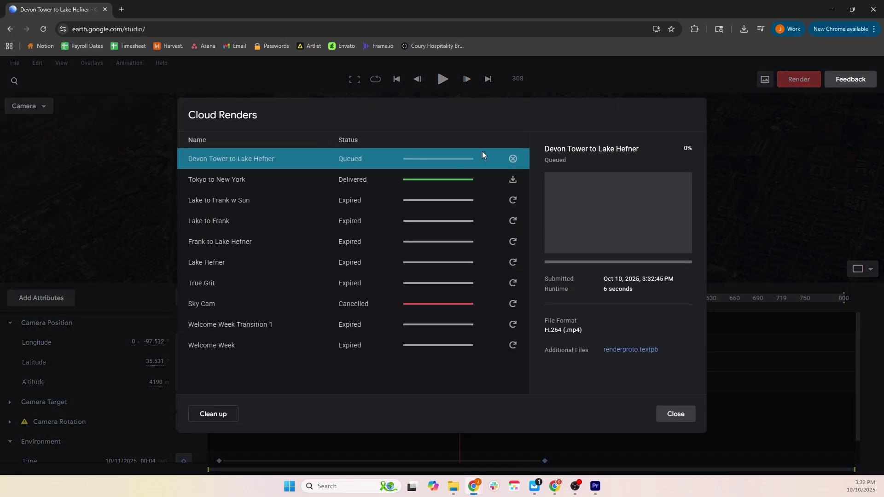
left_click(670, 414)
Step: Reopen the render settings and set a custom attribution position of 1500 on the X-axis and 940 on the Y-axis
left_click(802, 80)
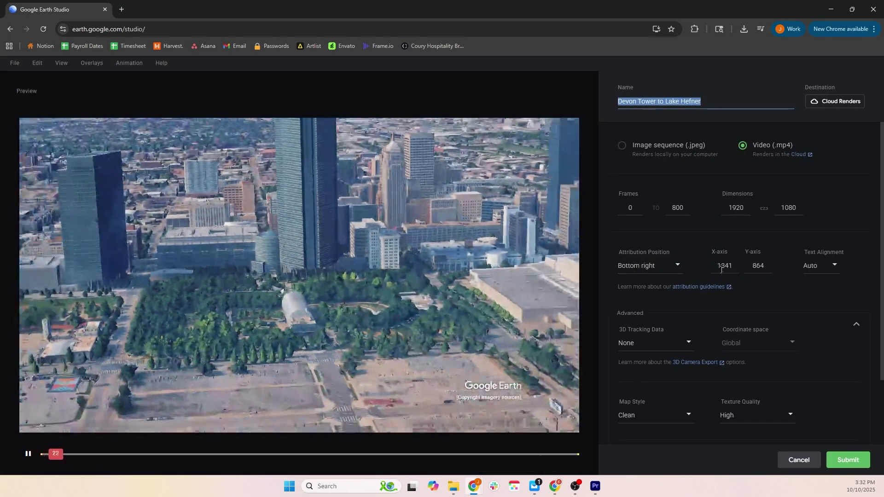
double_click(721, 267)
type("15")
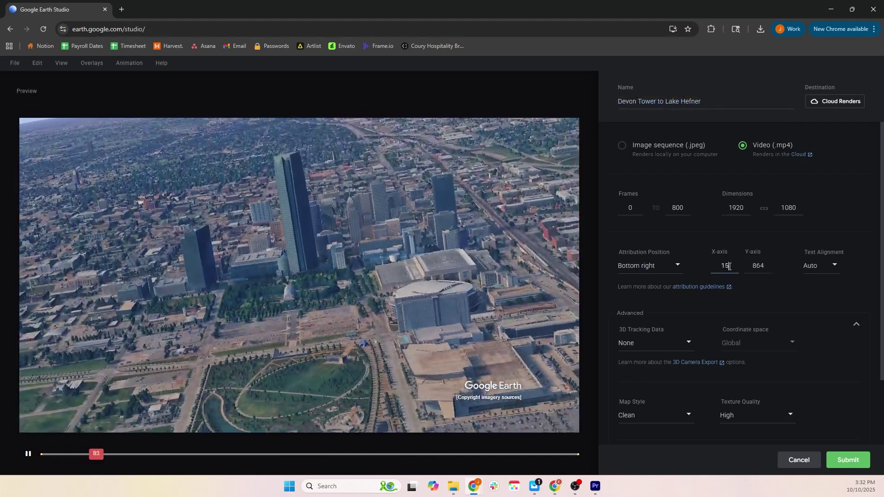
type("00")
left_click(783, 287)
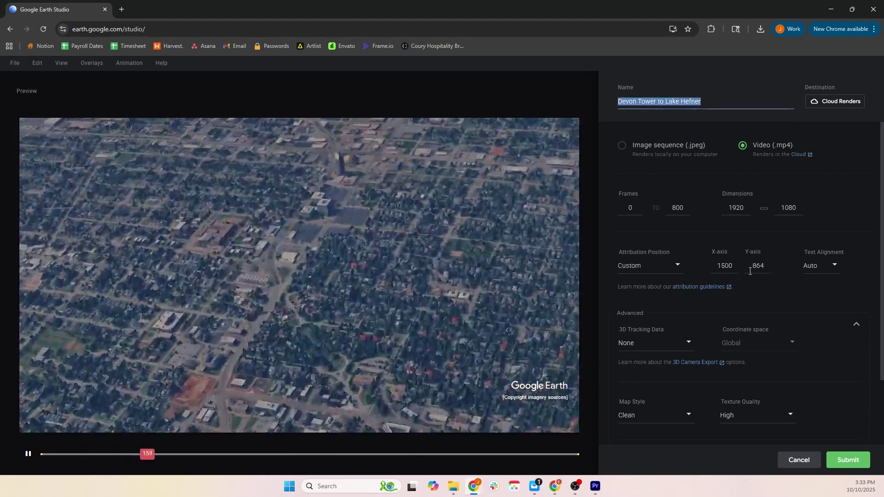
double_click(761, 266)
type("8")
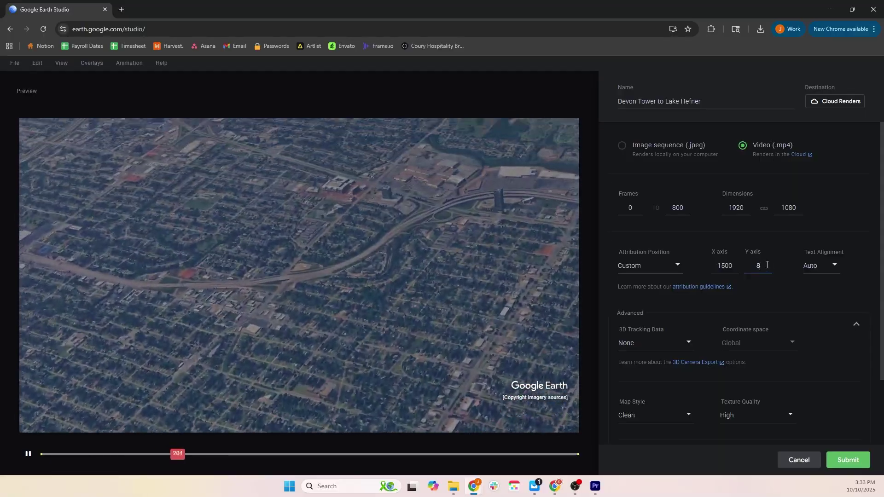
type("000")
left_click(779, 303)
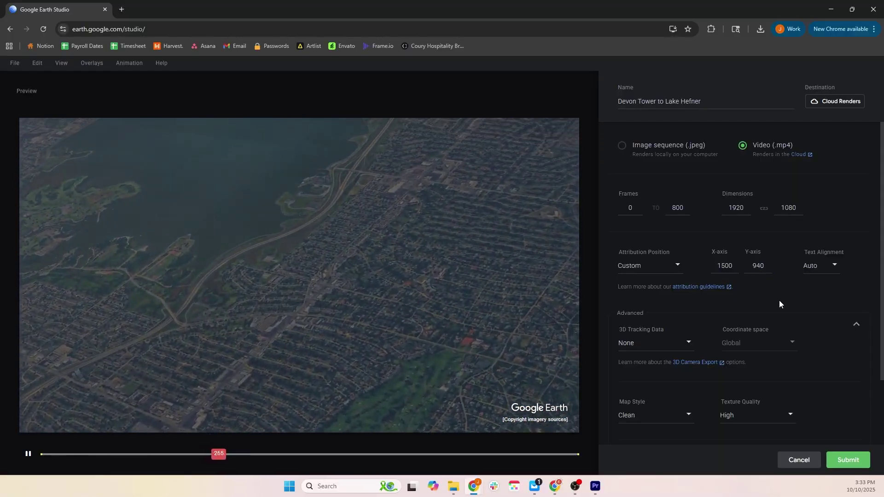
Step: Move the attribution logo around the preview and place it in the bottom-right corner at X 1500 and Y 939
left_click_drag(537, 416, 547, 428)
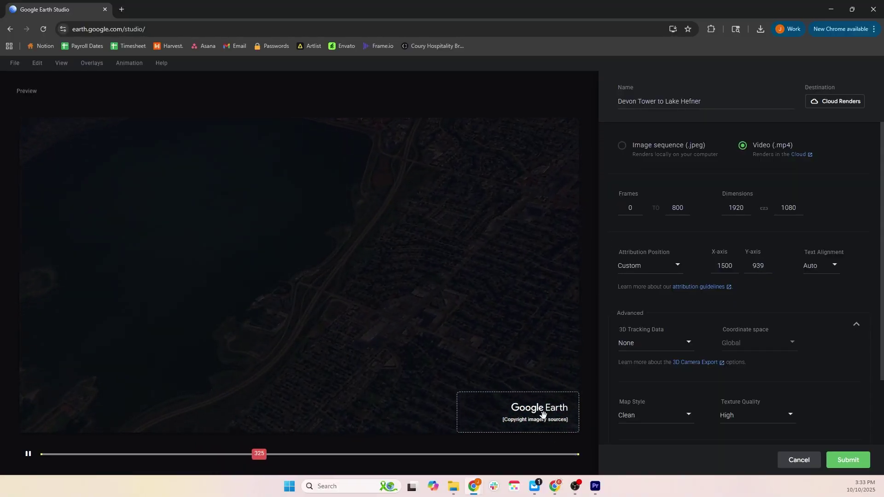
left_click_drag(401, 352, 600, 444)
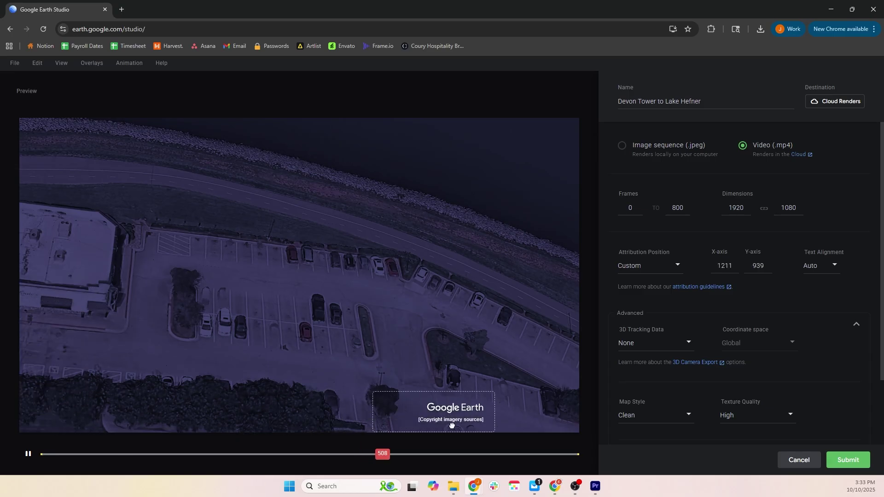
left_click_drag(558, 417, 538, 155)
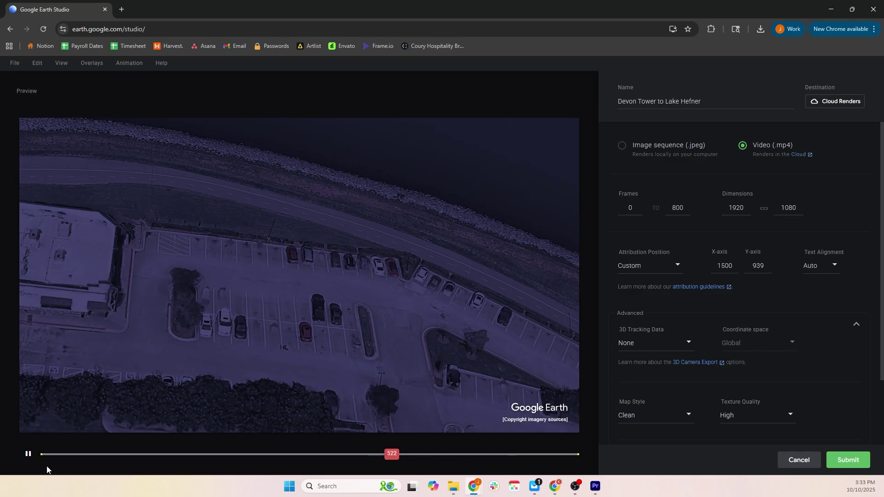
Step: Move the render preview to frame 425 and set the render's end frame to 425
mouse_move(330, 455)
left_mouse_down()
mouse_move(292, 455)
mouse_move(327, 456)
left_mouse_up()
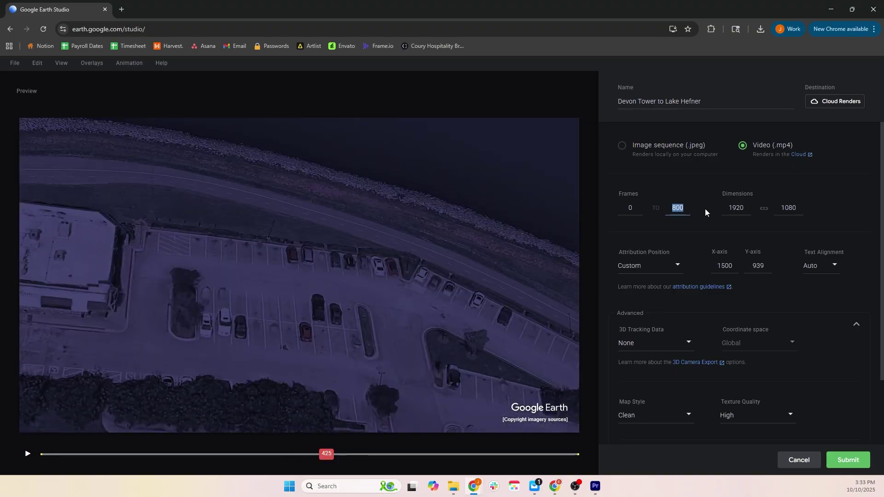
type("425")
left_click(841, 201)
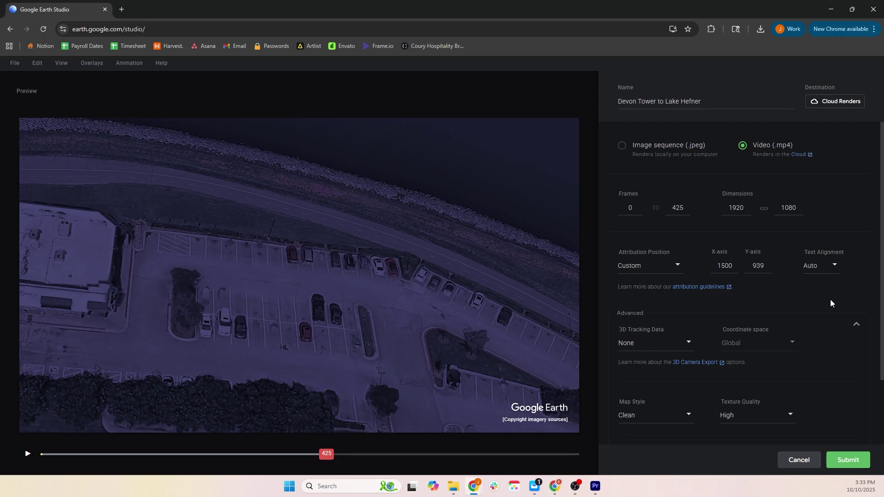
Step: Review the advanced options, keeping tracking data None, map style Clean and texture quality High, and submit the render
scroll(820, 309, "down", 2)
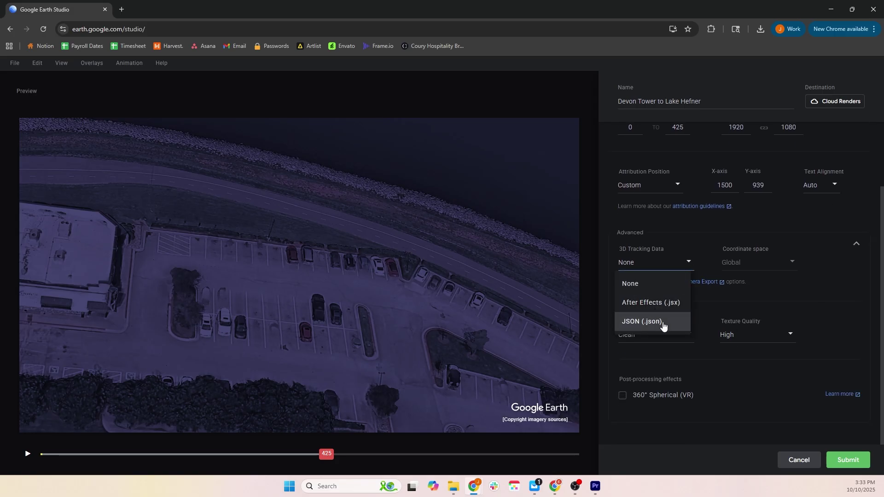
left_click(688, 267)
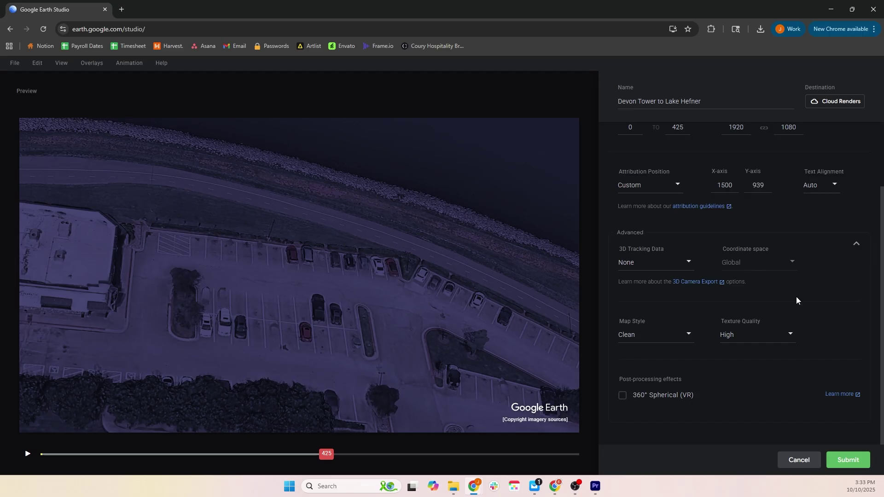
left_click(637, 335)
left_click(638, 335)
left_click(743, 334)
left_click(741, 337)
left_click(847, 460)
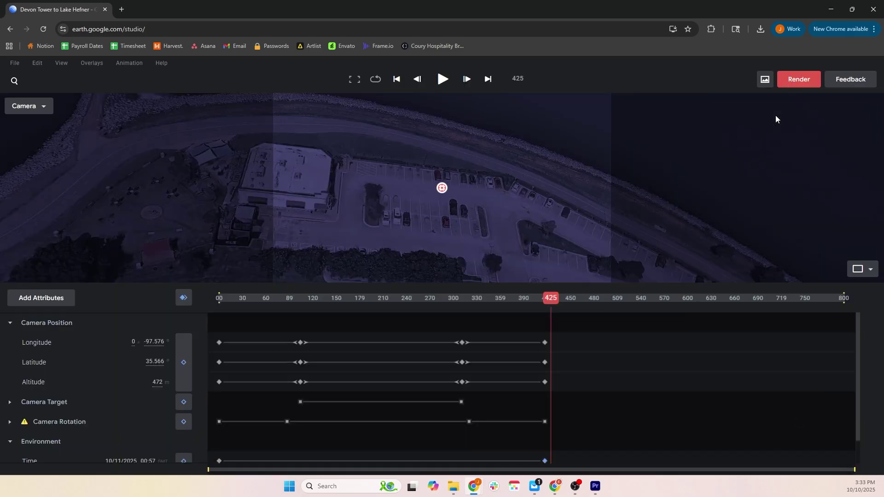
Step: Open the cloud renders list and cancel the earlier Devon Tower to Lake Hefner render
left_click(129, 63)
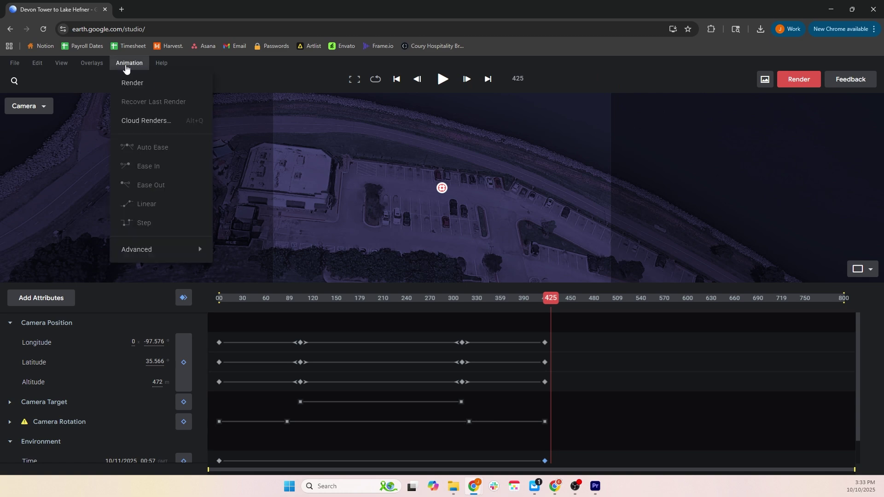
left_click(165, 122)
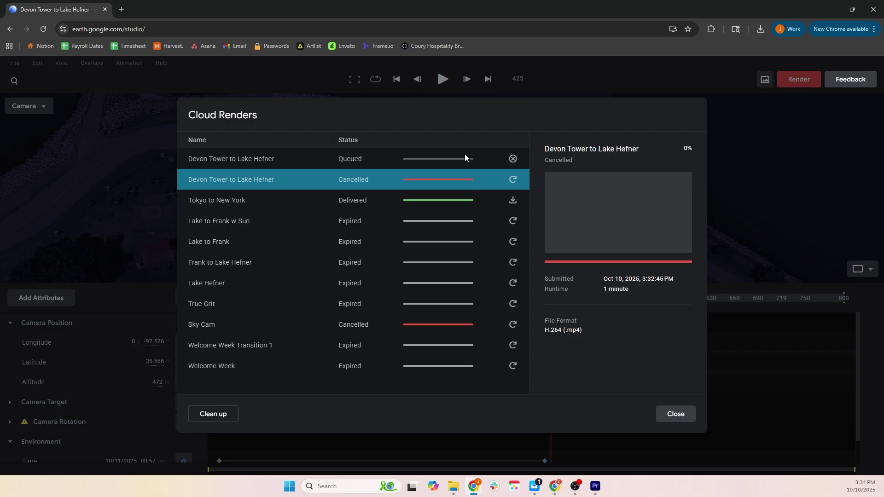
Step: Preview the delivered Devon Tower to Lake Hefner cloud render and pause its playback
left_click(262, 165)
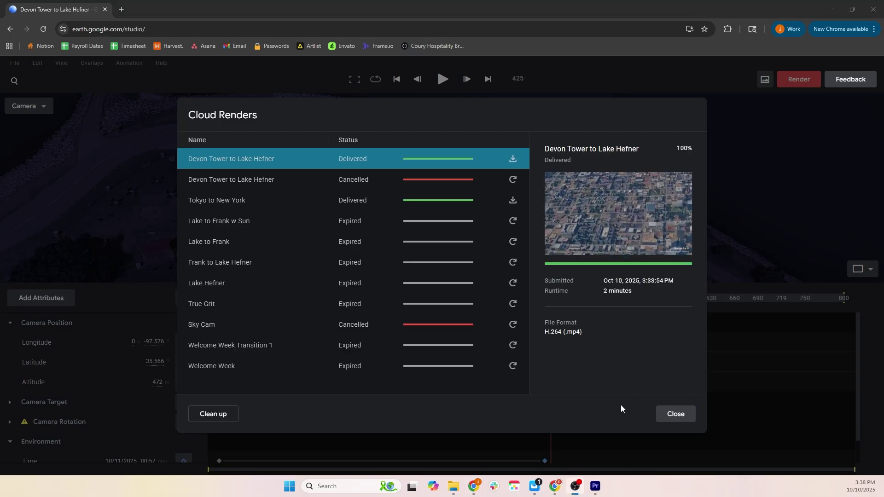
mouse_move(548, 235)
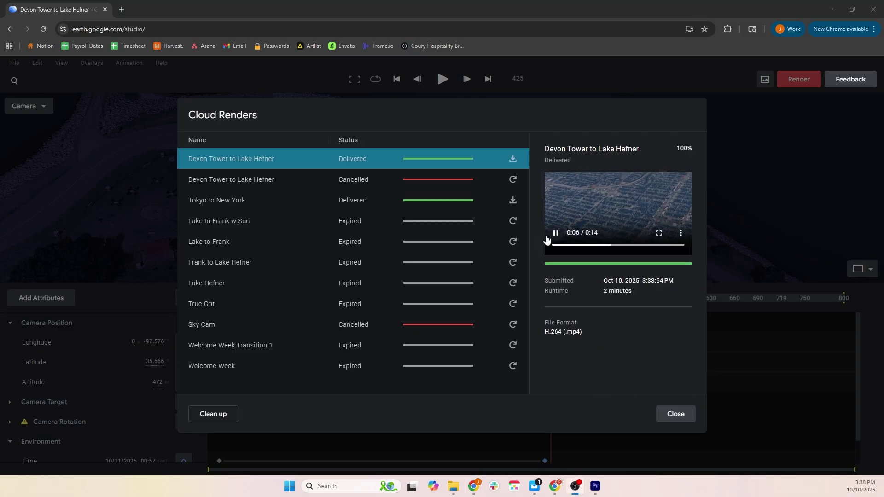
left_click(556, 233)
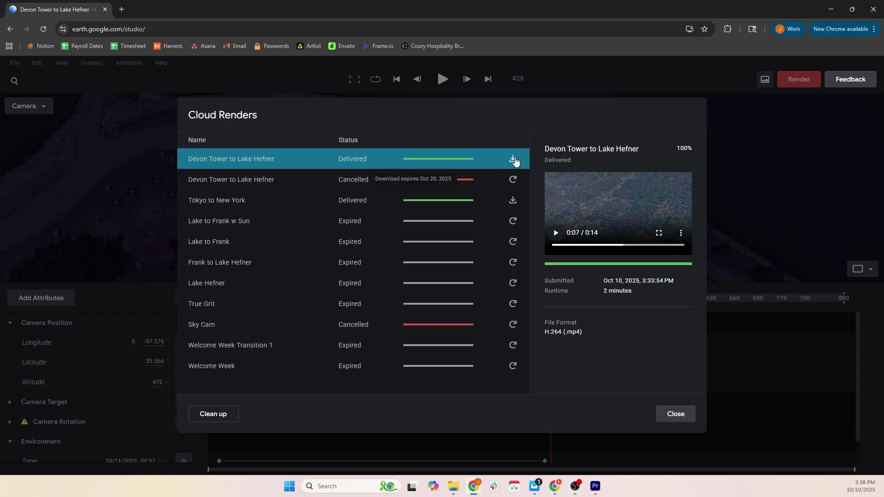
Step: Download the Devon Tower to Lake Hefner render as an MP4 into the Google Earth Drone project's 02_Footage folder
left_click(513, 159)
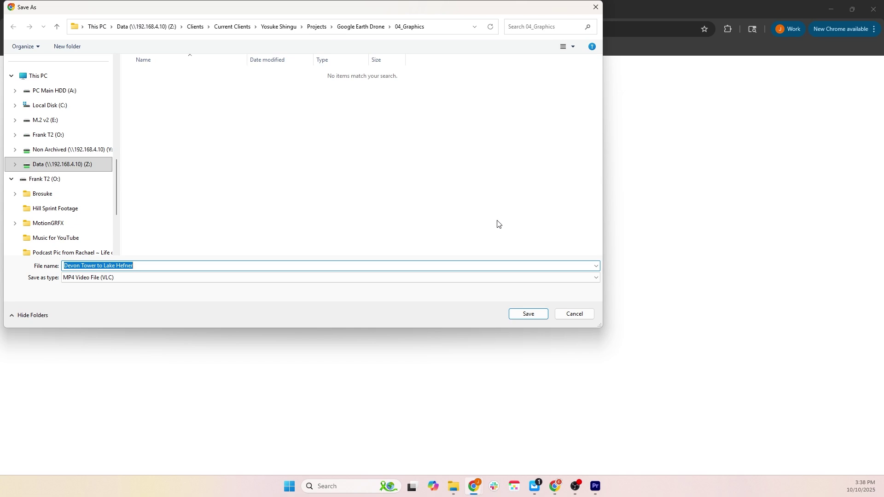
left_click(349, 30)
double_click(175, 87)
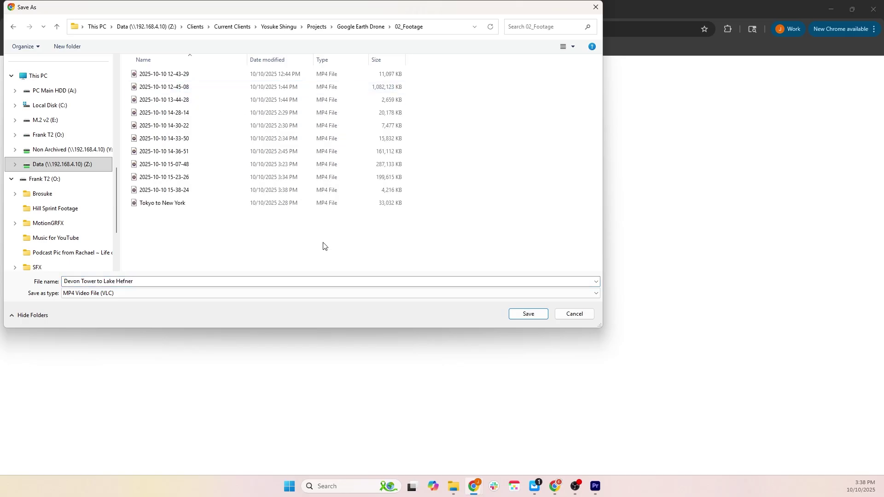
left_click(529, 314)
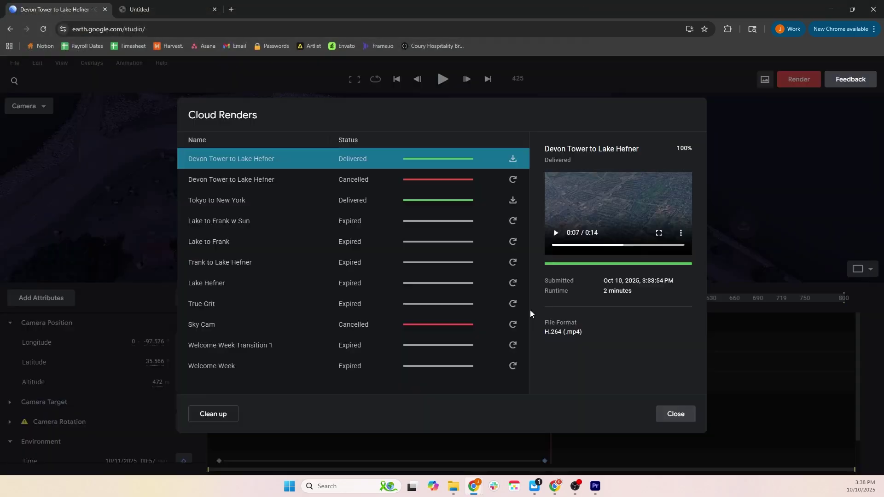
Step: Look at the details of the older Lake to Frank w Sun render
left_click(590, 361)
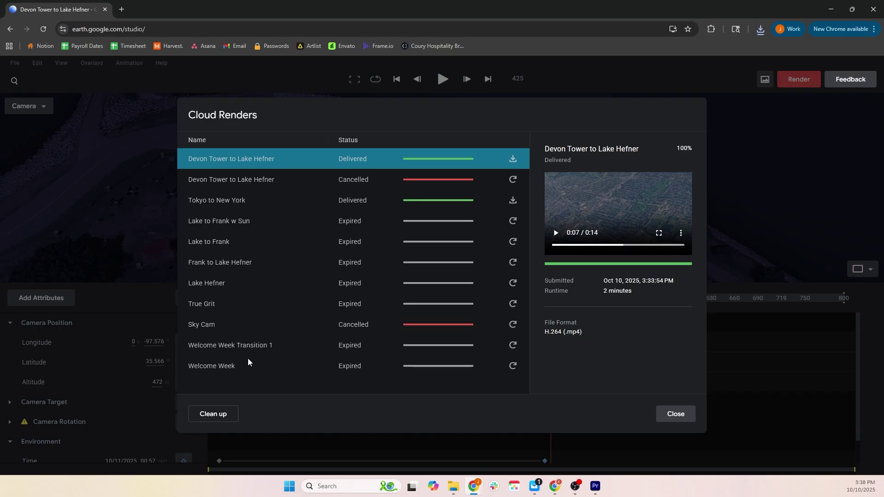
left_click(242, 236)
left_click(243, 223)
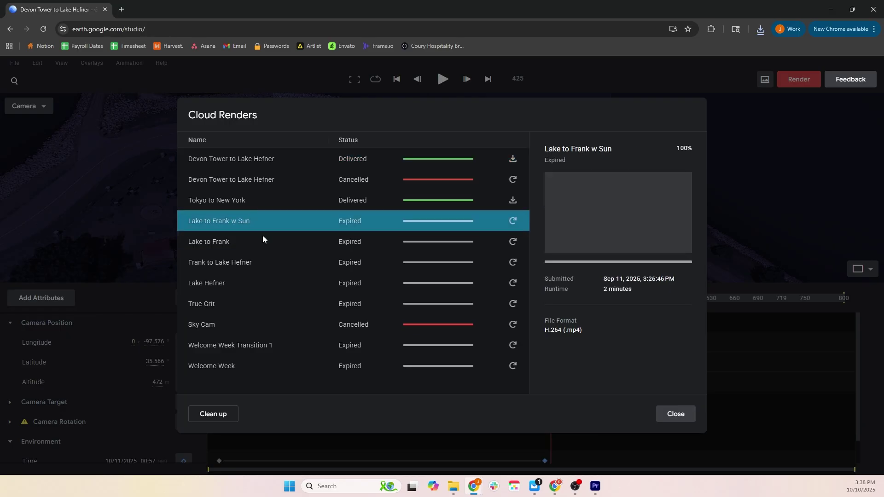
Step: Switch to Premiere Pro and play the sequence from just before the Frank to Lake Hefner flight until just past it
key("alt+Tab")
left_click(361, 291)
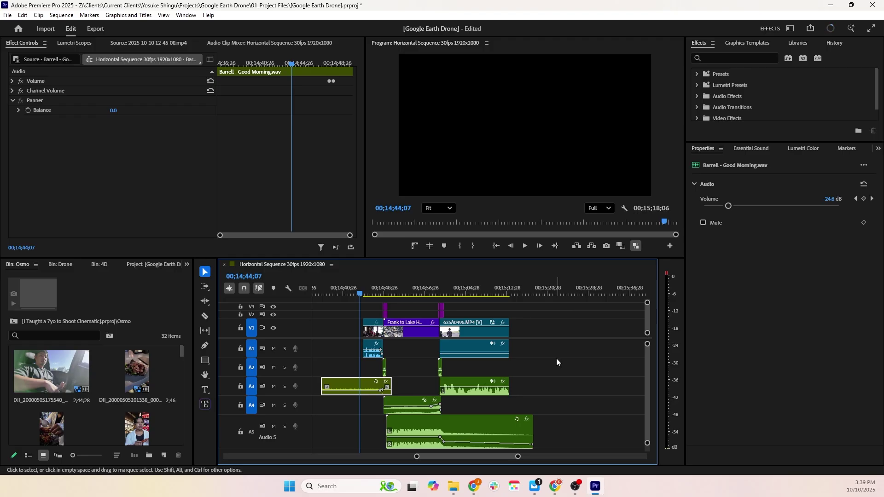
key("space")
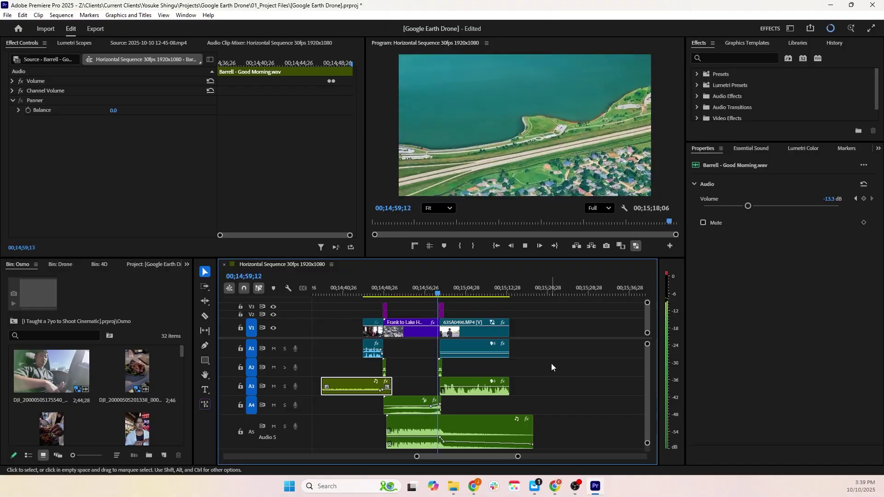
key("space")
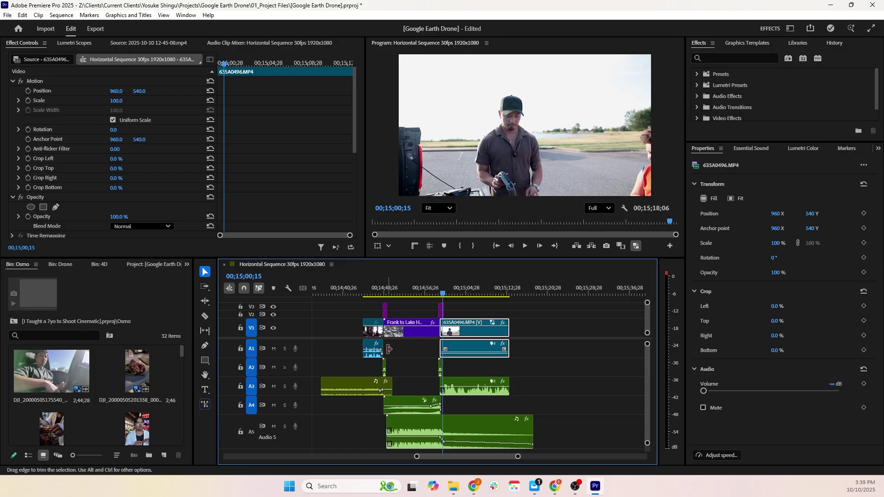
Step: Copy the 635A0494.MP4 and 635A0496.MP4 clips to an empty stretch further along the sequence, leaving a gap between them
scroll(485, 435, "down", 3)
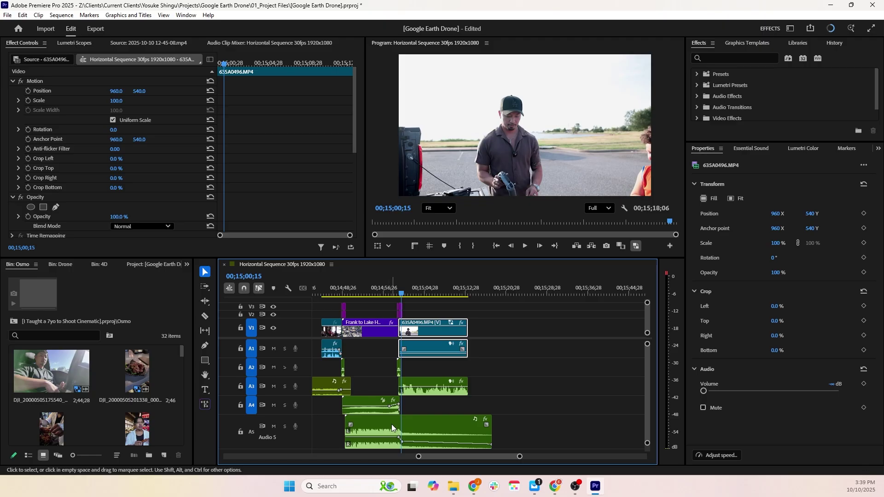
left_click(331, 333)
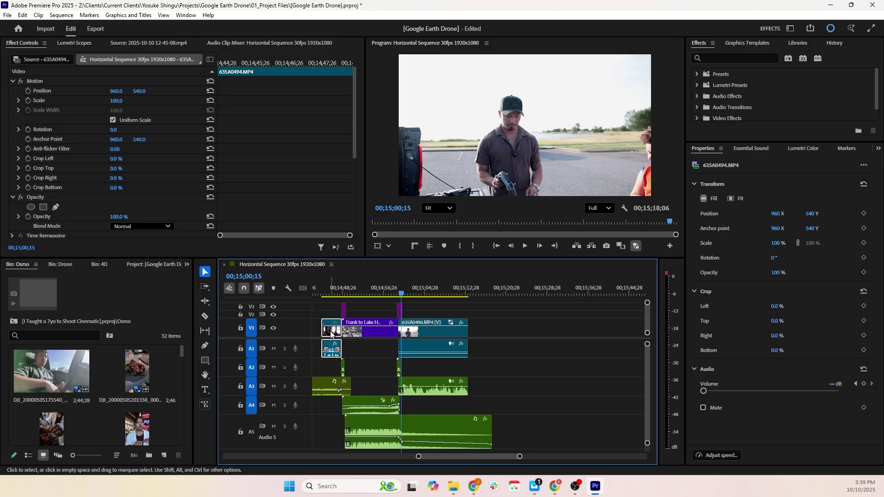
left_click_drag(330, 333, 592, 328)
left_click_drag(421, 331, 634, 329)
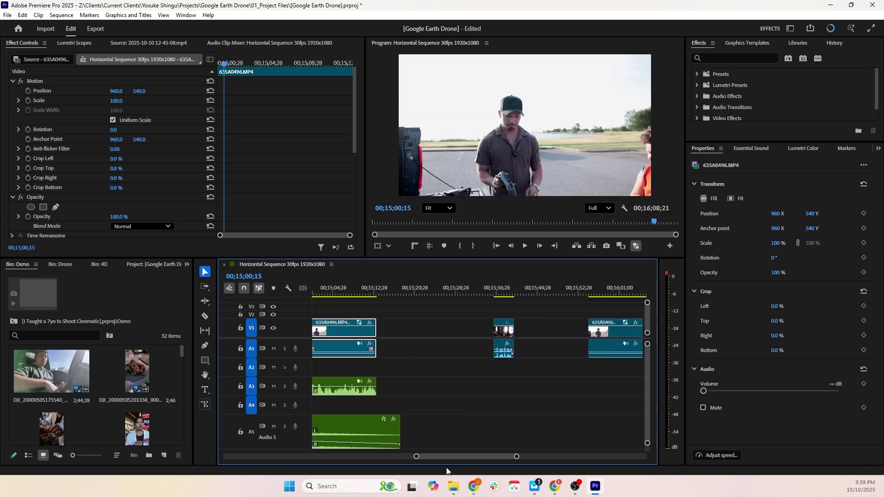
Step: Import Devon Tower to Lake Hefner.mp4 from the file explorer into the Osmo bin and open it in the Source Monitor
left_click(453, 487)
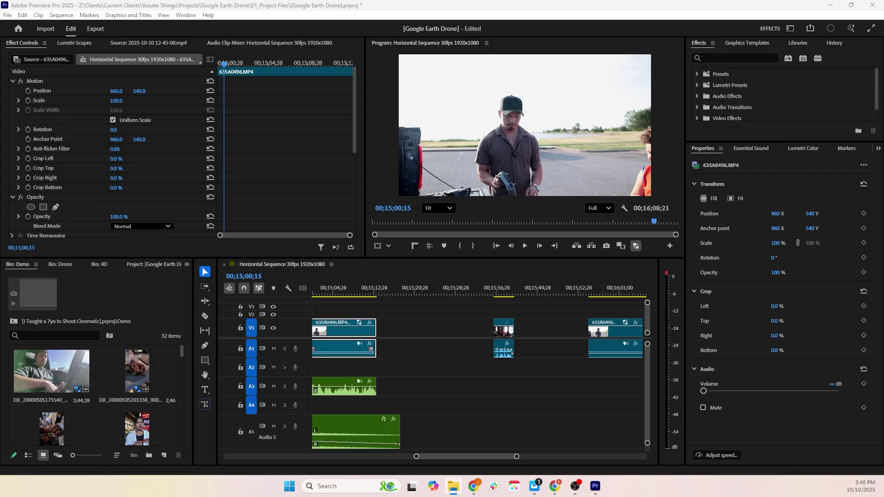
left_click_drag(871, 343, 107, 409)
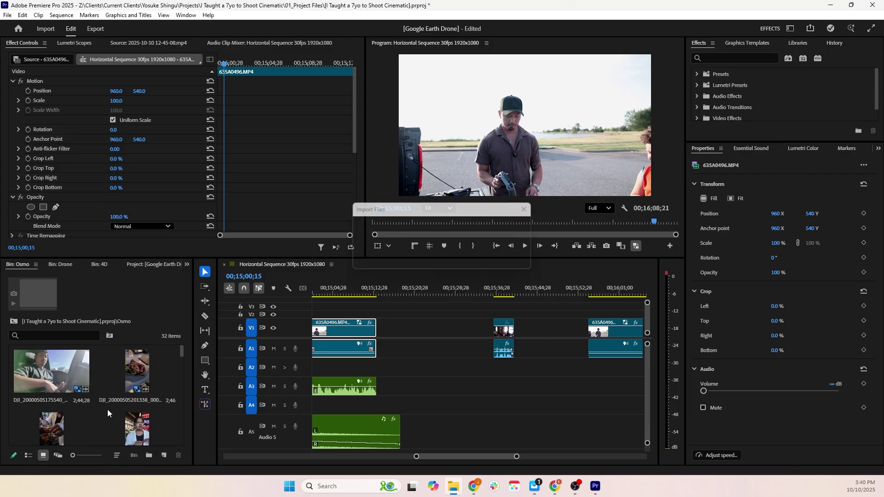
double_click(140, 409)
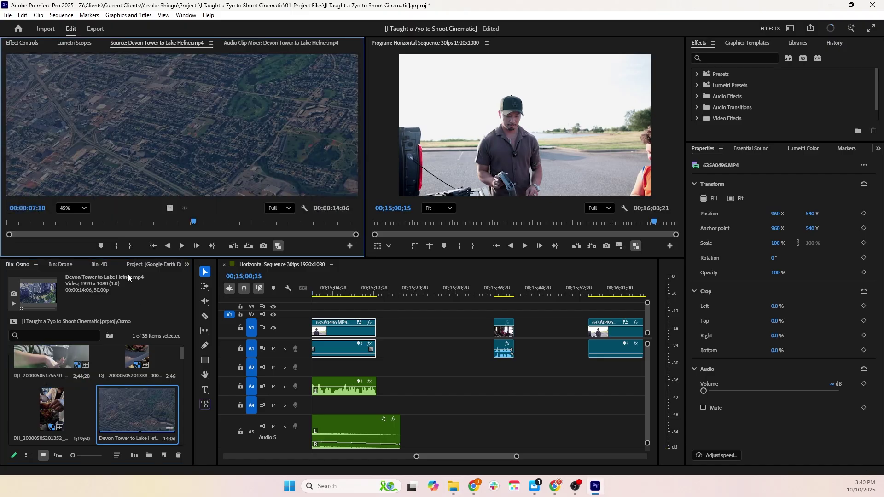
Step: Place the Devon Tower to Lake Hefner video on V1 between the two copied clips and close the remaining gaps
left_click(32, 228)
left_click_drag(32, 228, 354, 229)
left_click_drag(169, 208, 536, 304)
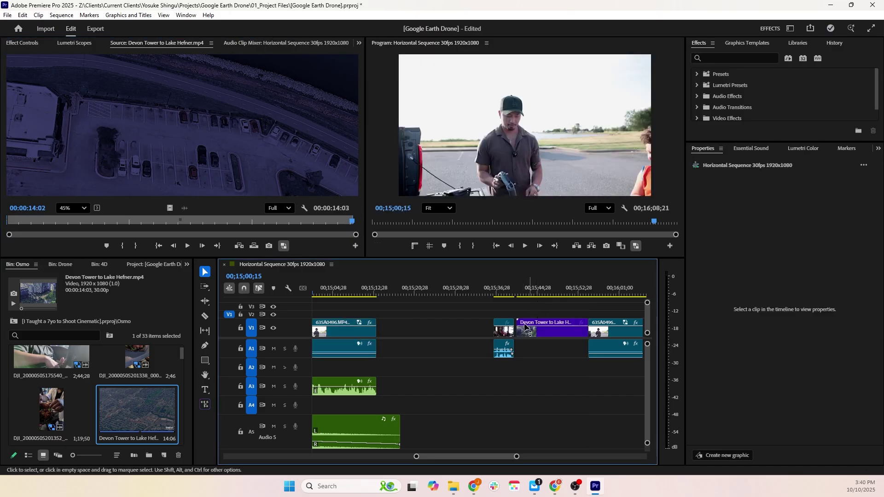
scroll(414, 332, "down", 5)
left_click_drag(395, 335, 396, 335)
Step: Compare the newly assembled clips with the transitions and sound layers of the earlier Frank to Lake Hefner section
left_click(398, 291)
mouse_move(400, 290)
left_mouse_down()
mouse_move(477, 300)
mouse_move(399, 305)
left_mouse_up()
scroll(371, 378, "up", 3)
scroll(370, 374, "up", 3)
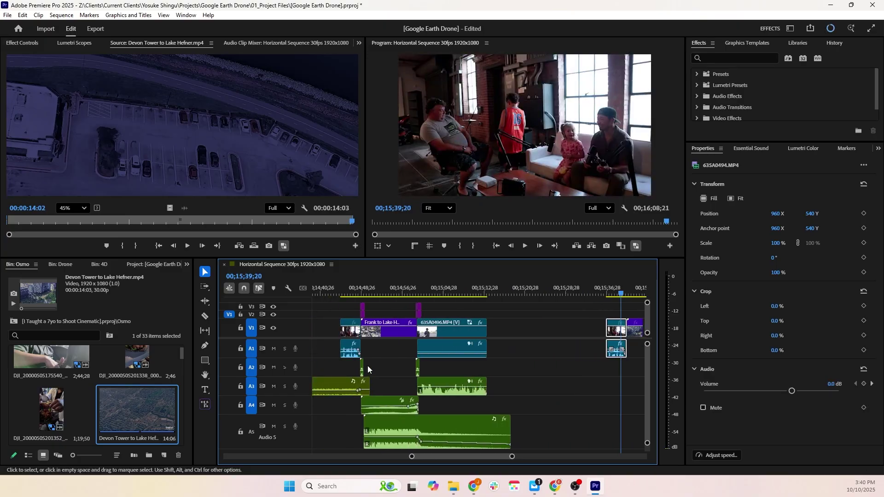
scroll(435, 382, "up", 2)
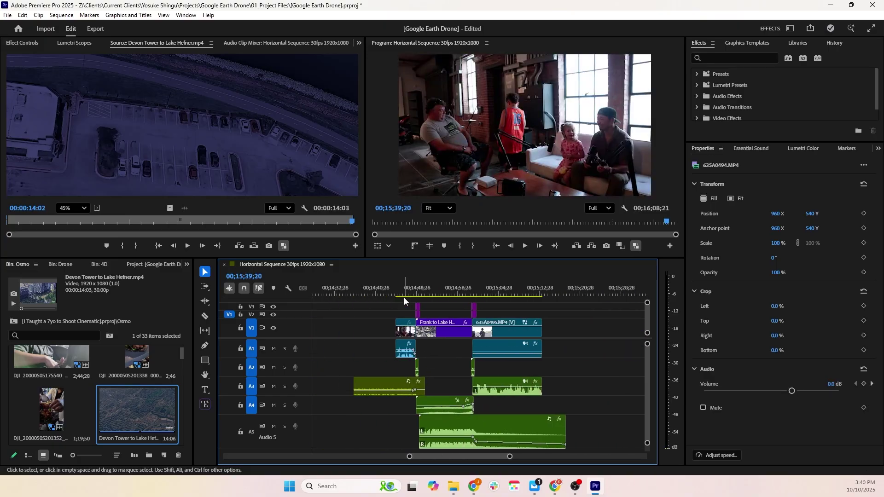
scroll(561, 376, "down", 5)
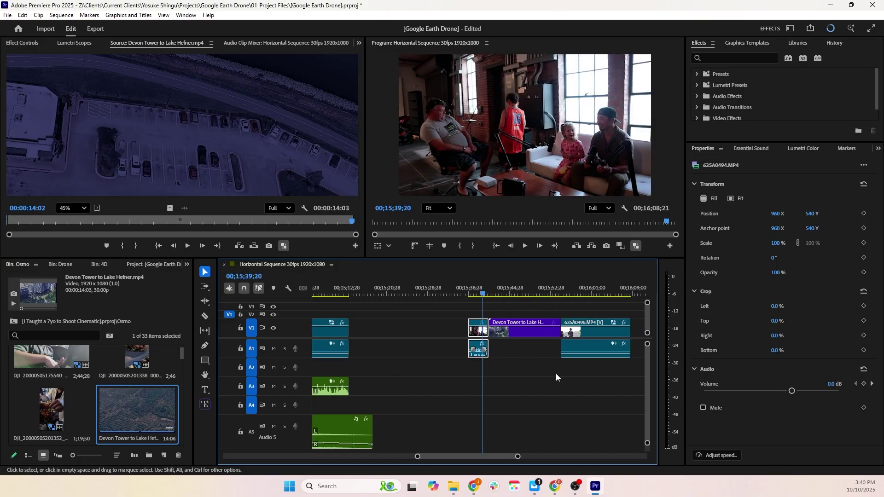
scroll(557, 374, "up", 3)
left_click_drag(375, 295, 434, 303)
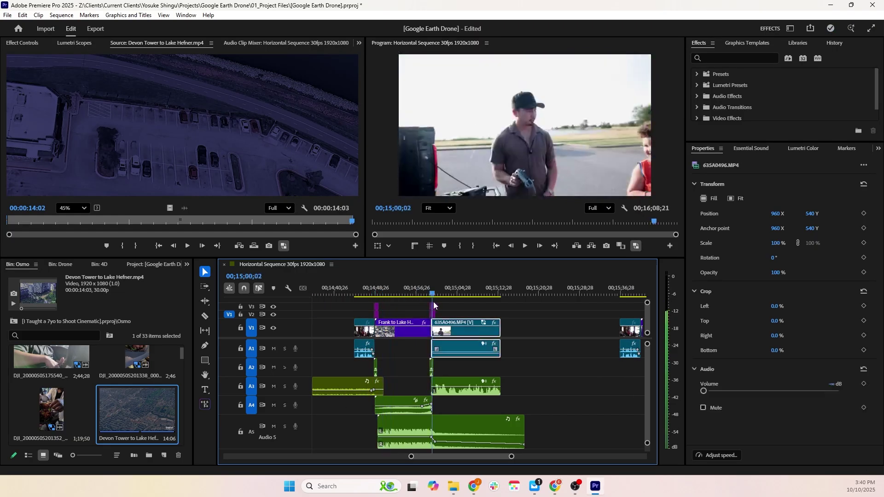
scroll(572, 371, "down", 6)
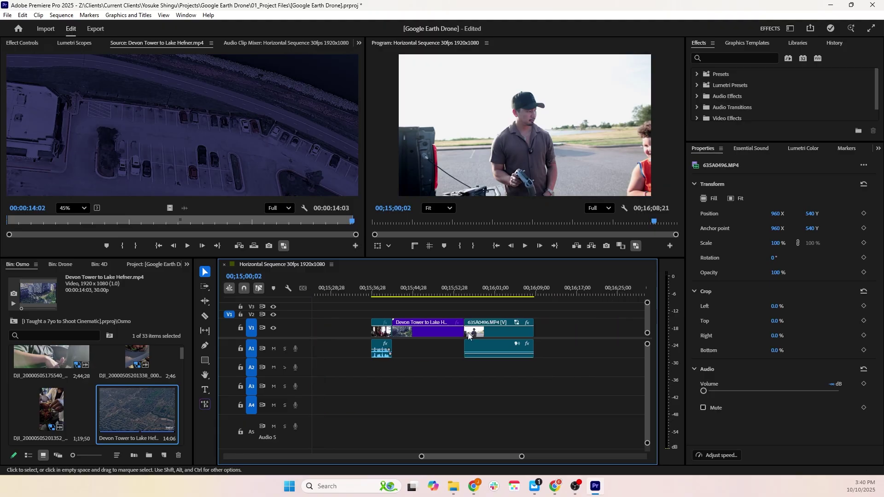
Step: Put the playhead at the start of the Devon Tower to Lake Hefner clip and open the Premiere Composer extension
left_click(392, 293)
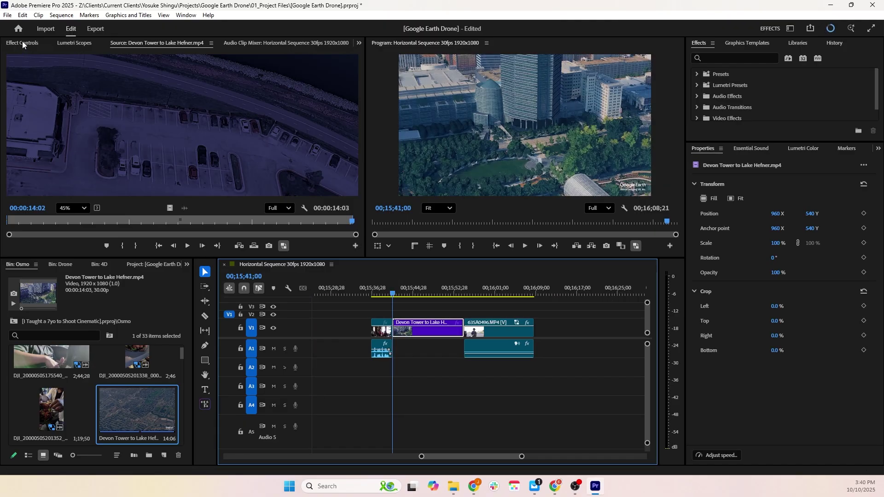
left_click(360, 43)
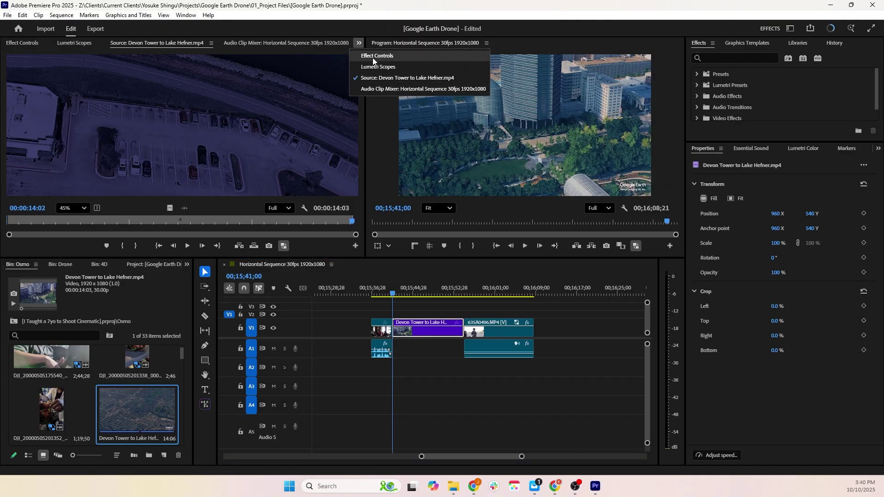
left_click(294, 58)
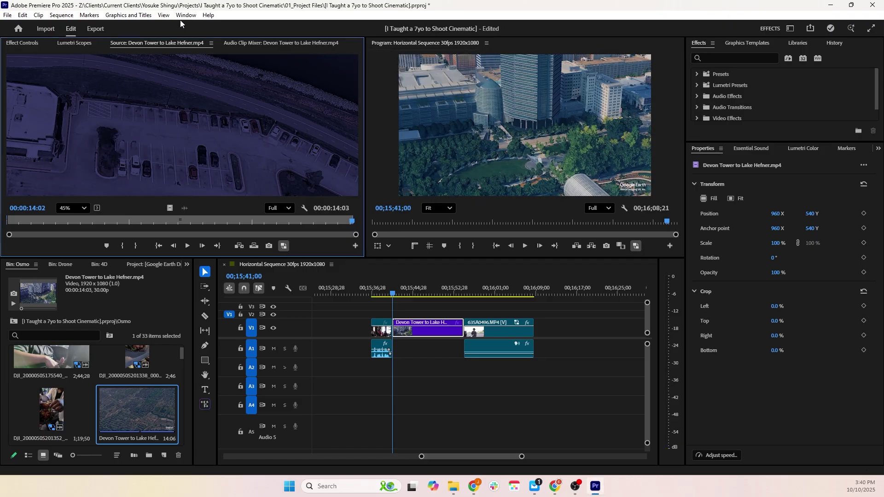
left_click(185, 15)
mouse_move(231, 50)
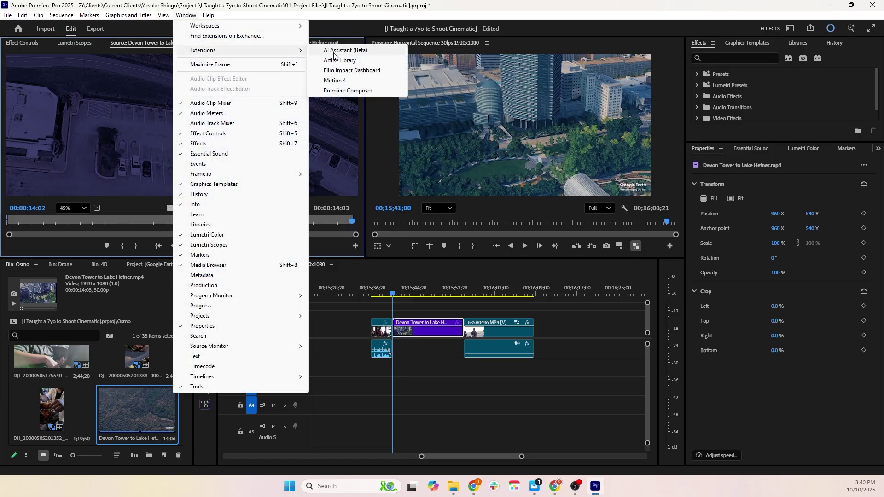
left_click(341, 92)
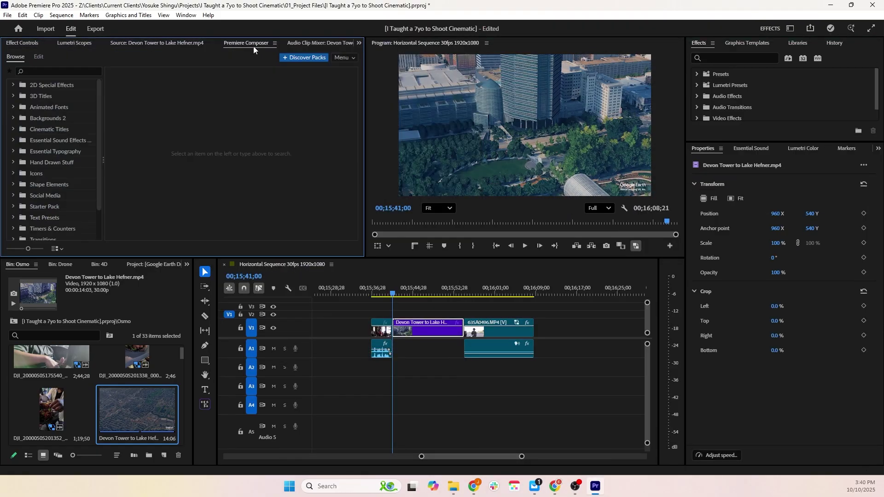
Step: Expand the Transitions category in Premiere Composer and show its Camera Zoom transitions
scroll(80, 194, "down", 2)
left_click(43, 203)
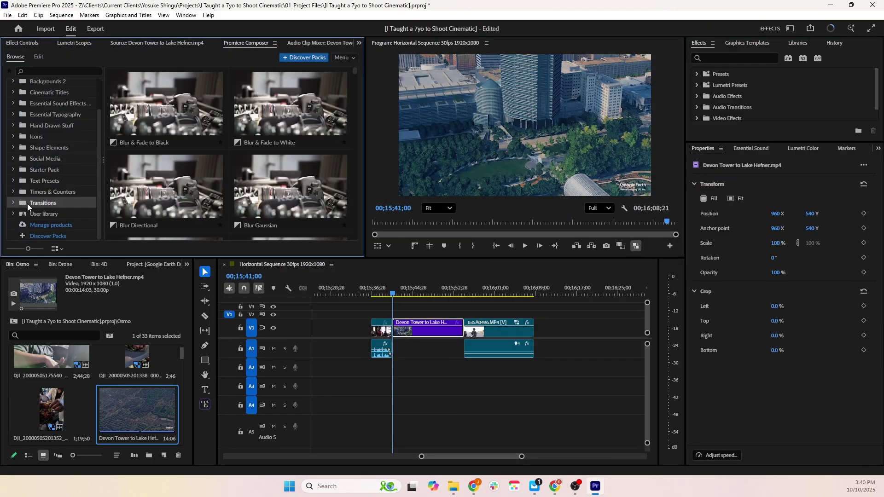
left_click(13, 203)
scroll(48, 192, "down", 4)
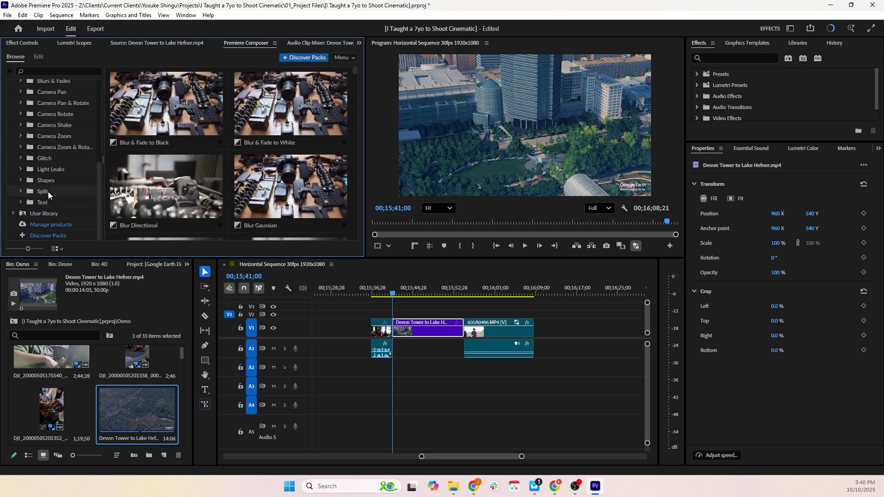
scroll(65, 208, "up", 4)
left_click(54, 228)
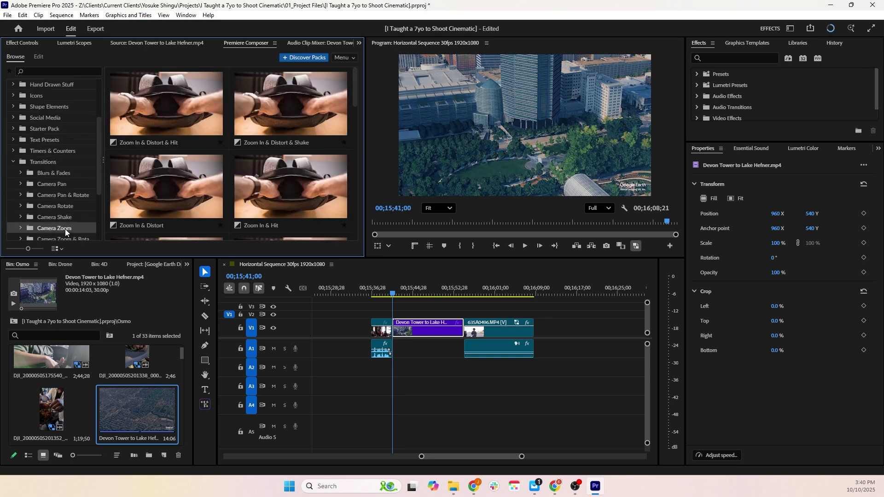
Step: Add the Zoom Out & Shake transition with sound over the cut from 635A0494.MP4 to the Devon Tower to Lake Hefner clip
scroll(271, 123, "down", 3)
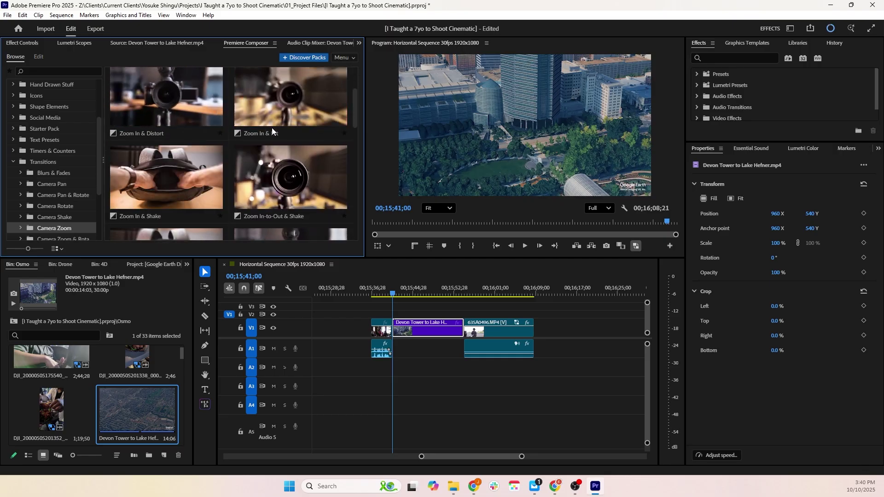
scroll(278, 143, "down", 5)
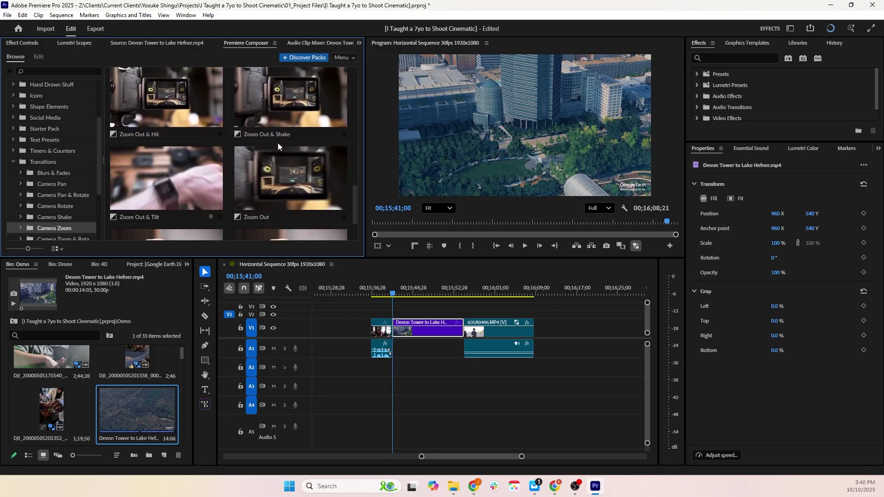
scroll(287, 153, "up", 2)
left_click_drag(287, 155, 394, 316)
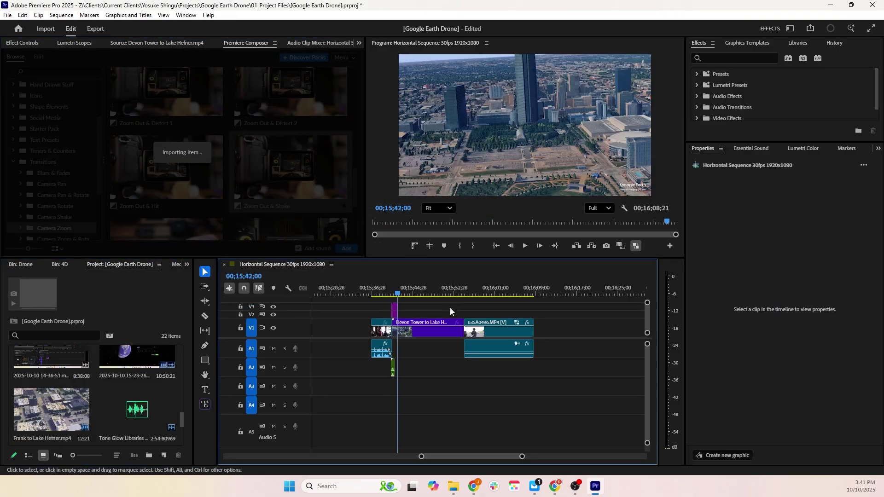
scroll(275, 187, "down", 3)
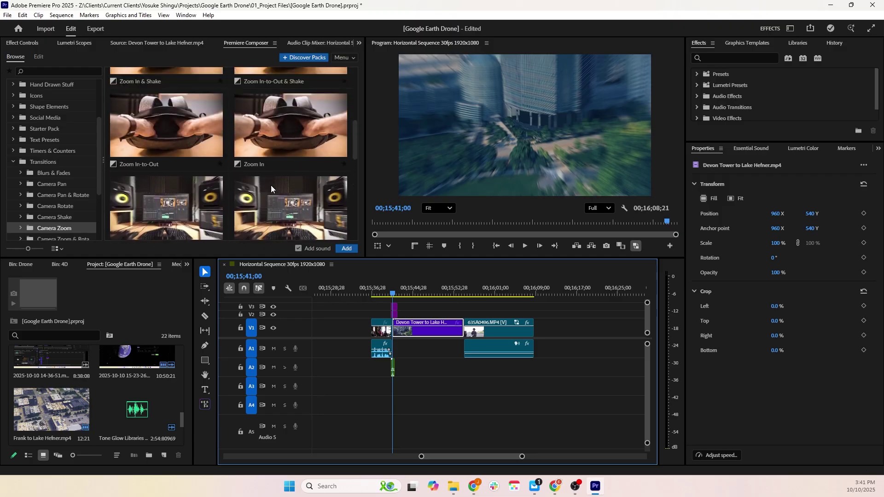
Step: Add the Zoom In & Shake transition with sound over the cut from the Devon Tower to Lake Hefner clip to 635A0496.MP4
scroll(271, 186, "up", 2)
left_click_drag(177, 164, 466, 321)
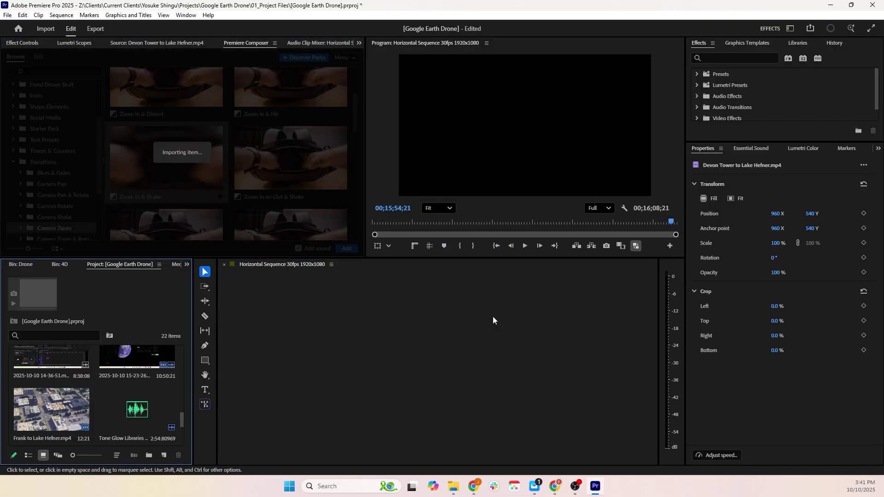
Step: Play the section from just before the flight clip, and replay the cut to 635A0496.MP4 to check both zoom transitions
left_click(390, 295)
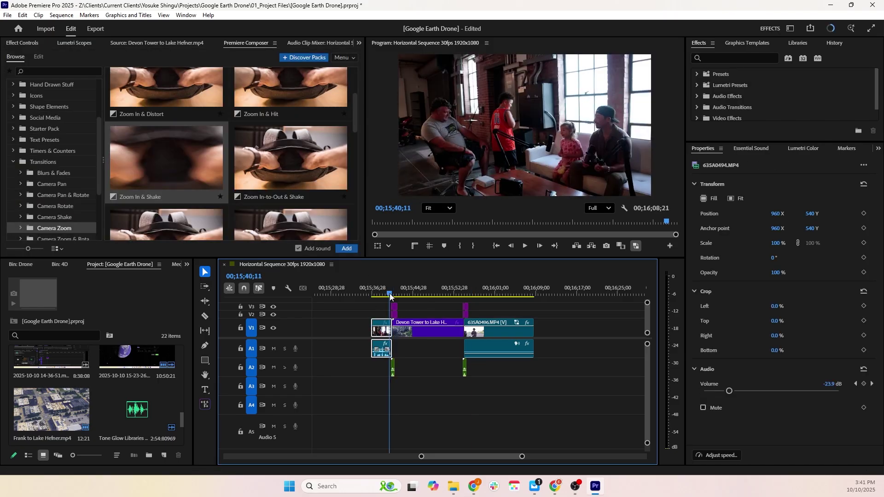
key("space")
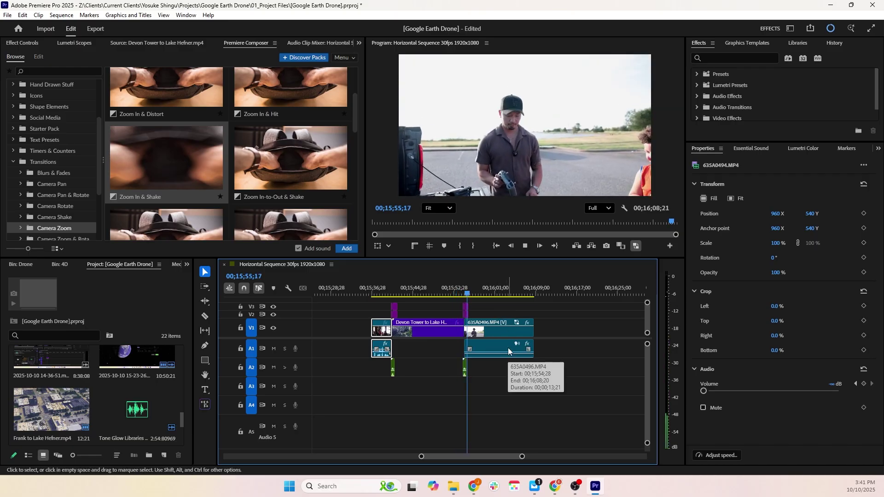
left_click(465, 292)
key("space")
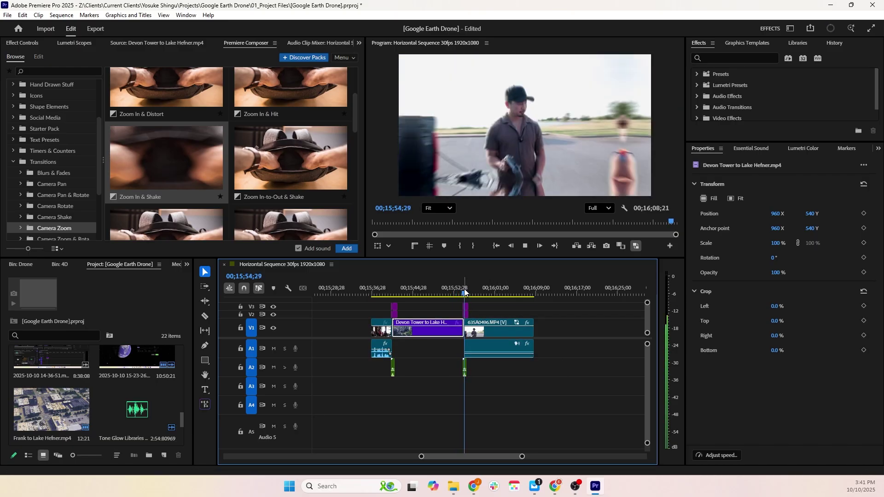
left_click(461, 289)
left_click(468, 294)
Step: Trim the end of the Devon Tower to Lake Hefner clip back to 00;15;54;17
scroll(517, 388, "up", 6, "alt")
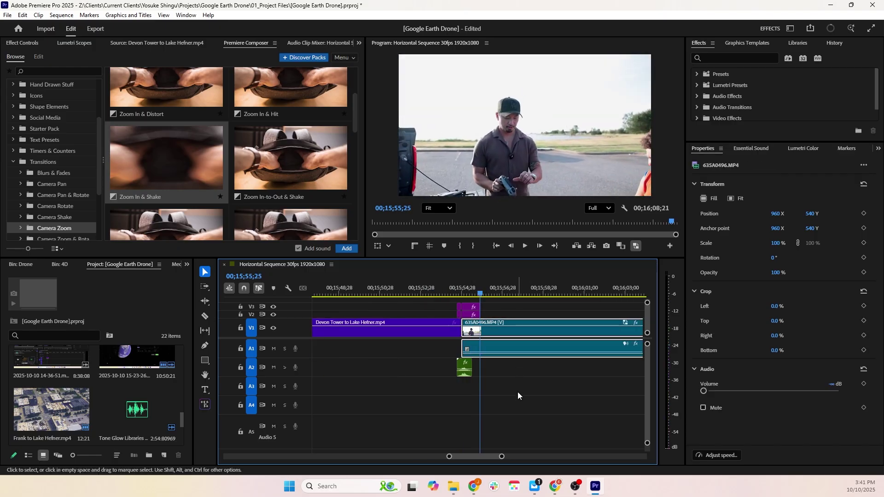
left_click_drag(487, 292, 502, 302)
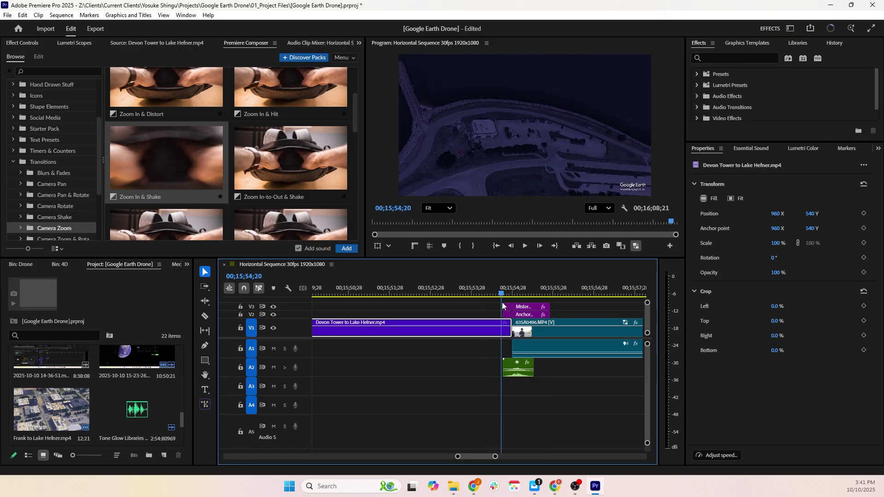
left_click(497, 293)
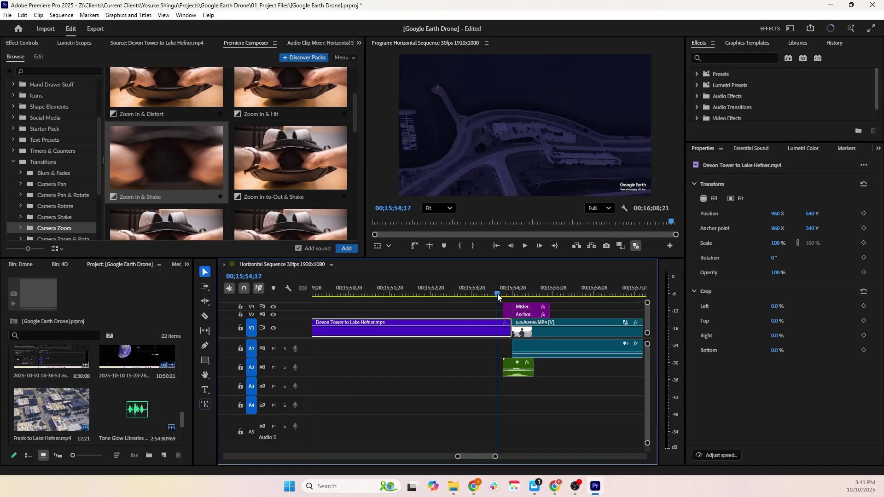
left_click_drag(510, 331, 497, 331)
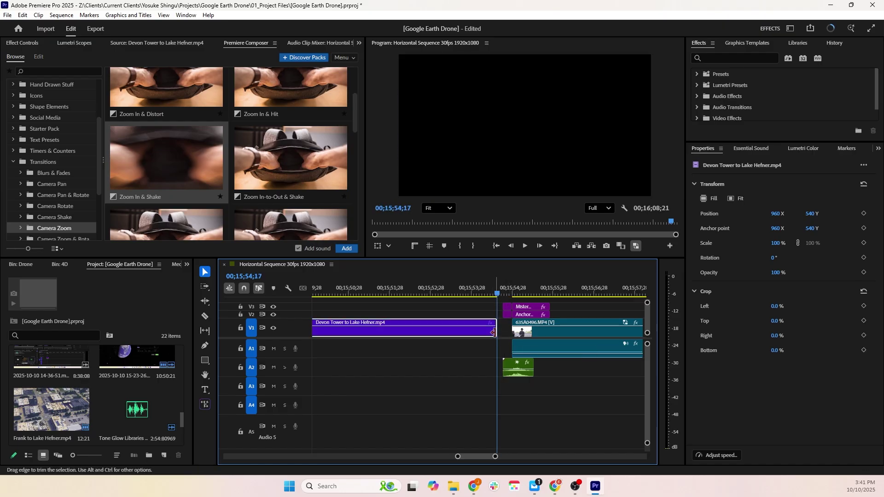
Step: Shift 635A0496.MP4 together with its transition layers and sound 11 frames earlier to close the gap after the flight clip
scroll(510, 372, "down", 2)
scroll(511, 375, "down", 1)
left_click_drag(437, 302, 465, 373)
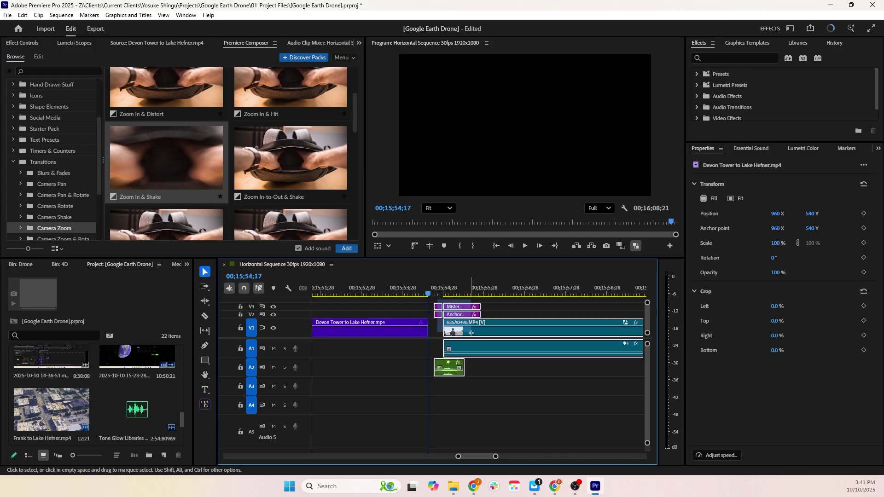
left_click_drag(481, 331, 468, 335)
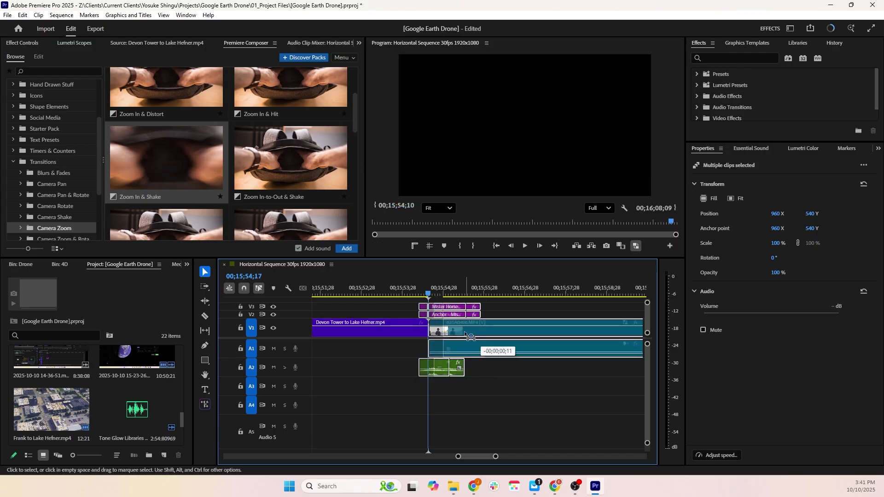
Step: Play back the tightened transition from the flight clip into 635A0496.MP4
left_click(396, 288)
key("space")
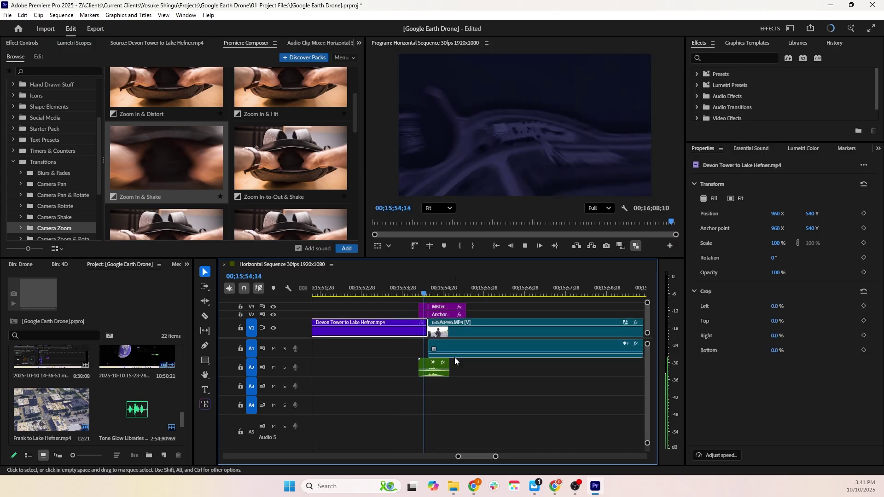
key("space")
scroll(487, 379, "up", 5)
scroll(486, 379, "up", 4)
key("minus")
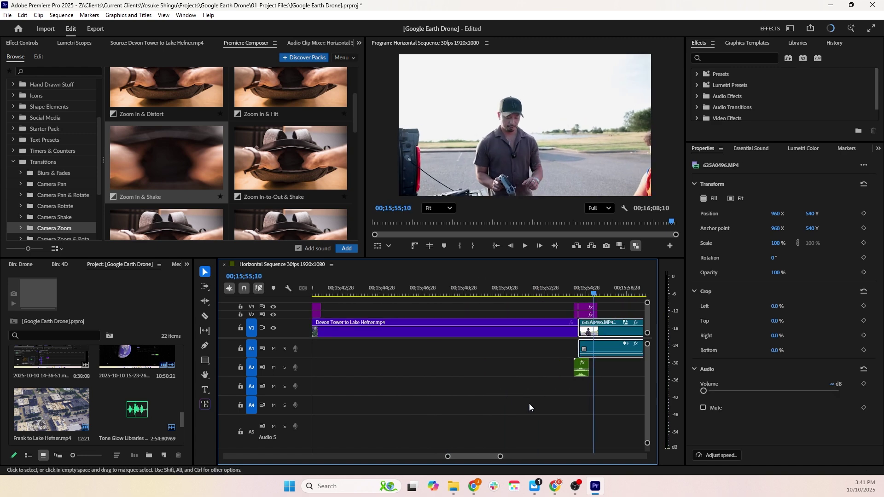
left_click(563, 292)
key("space")
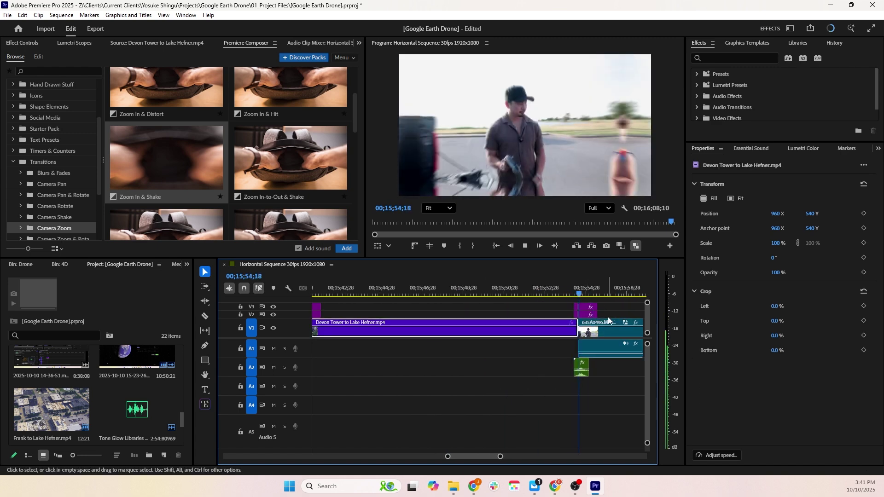
Step: Scale the Devon Tower to Lake Hefner clip to 114% and set its Y position to 595 to push the Google Earth watermark out of frame
left_click(516, 292)
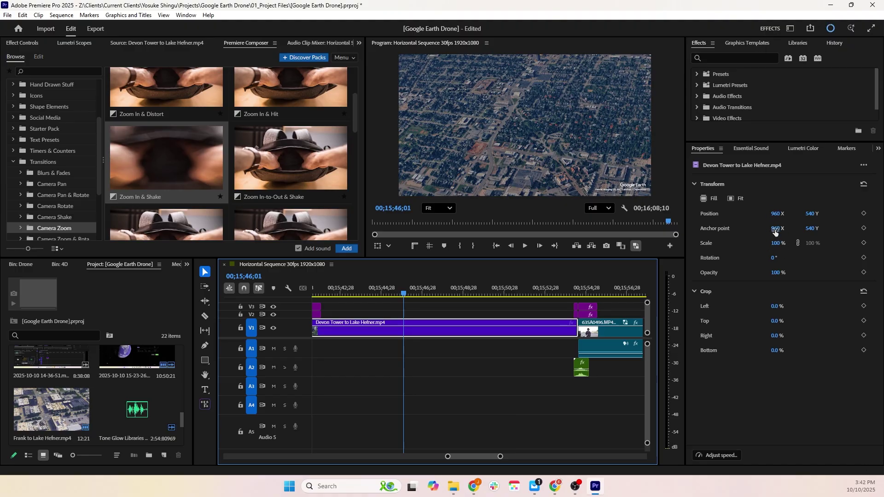
left_click(777, 247)
left_click_drag(776, 243, 779, 247)
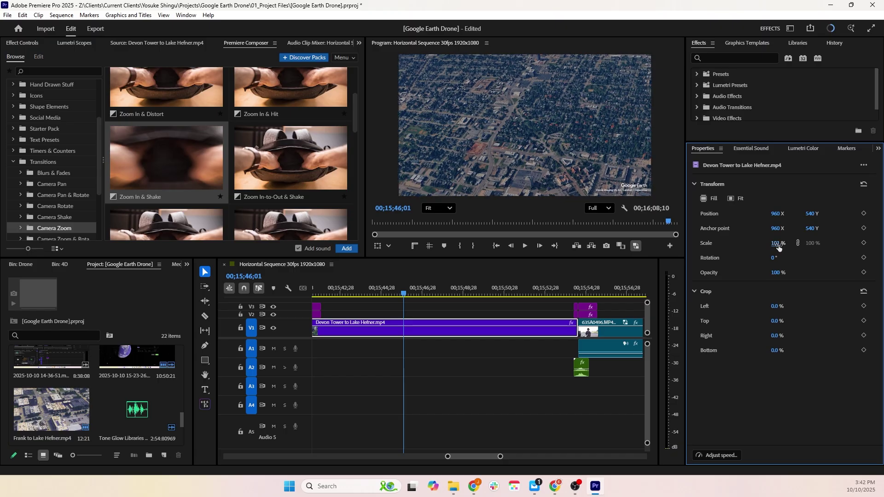
key("Up")
key("Up")
key("Up")
key("Up")
key("Up")
key("Up")
key("Up")
key("Up")
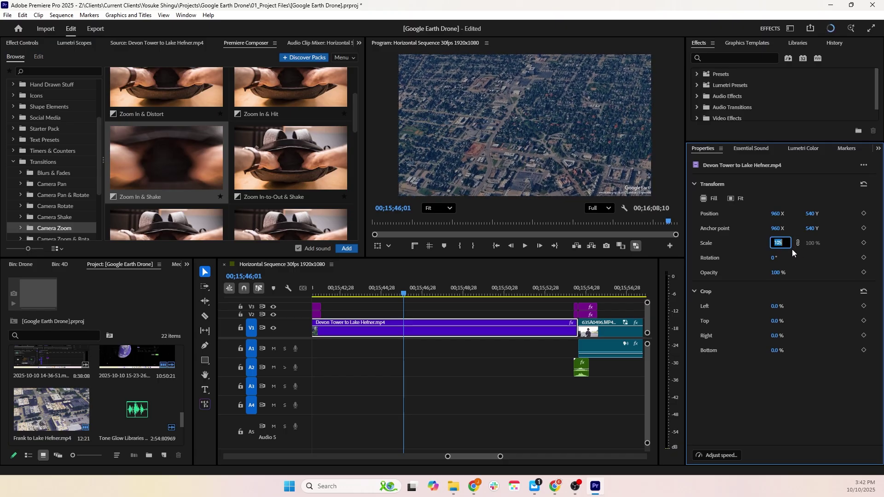
key("Up")
key("Up")
key("Up")
key("Up")
key("Up")
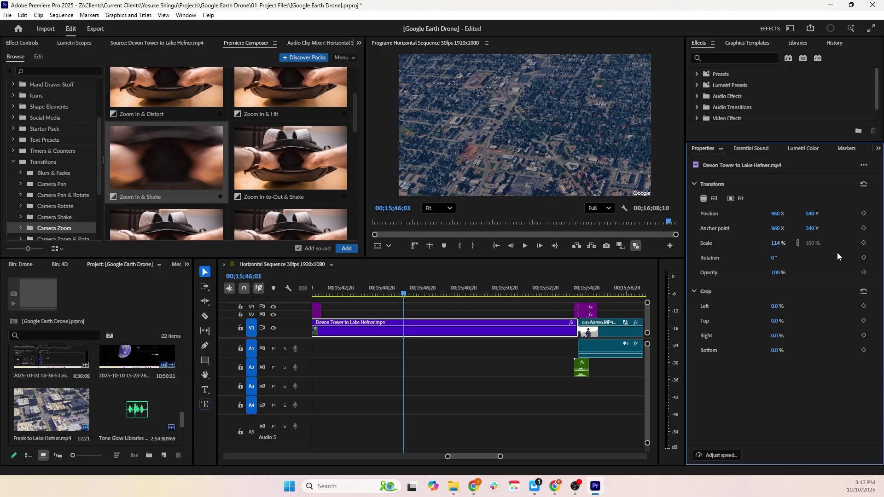
left_click_drag(810, 215, 829, 209)
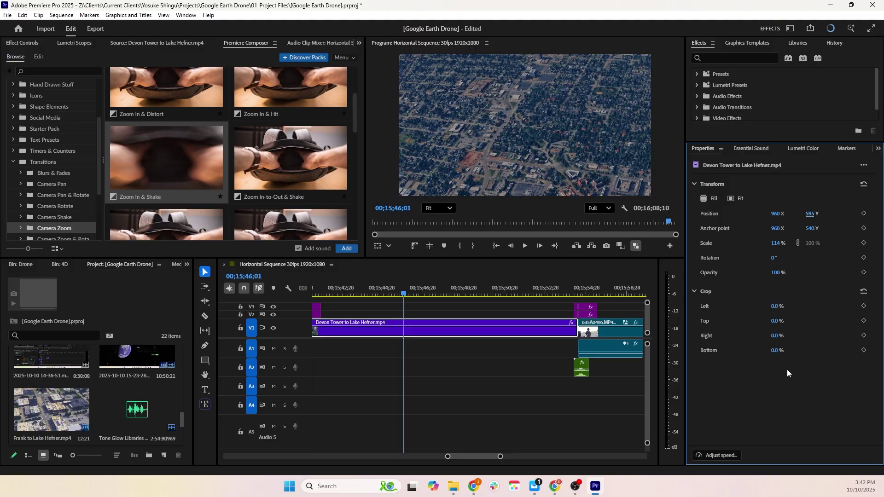
Step: Apply Lumetri's automatic correction to the flight clip, with saturation 151.2, temperature 19.8 and contrast 28.1
left_click(817, 148)
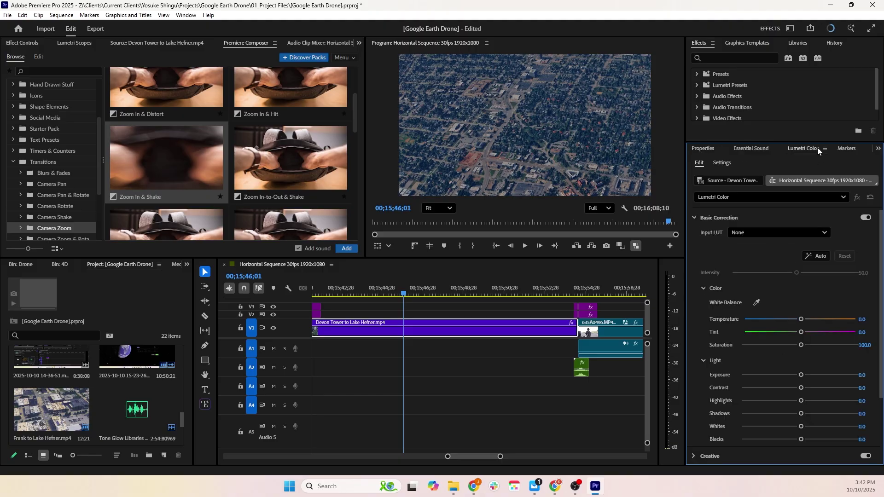
left_click(814, 256)
left_click_drag(407, 295, 377, 294)
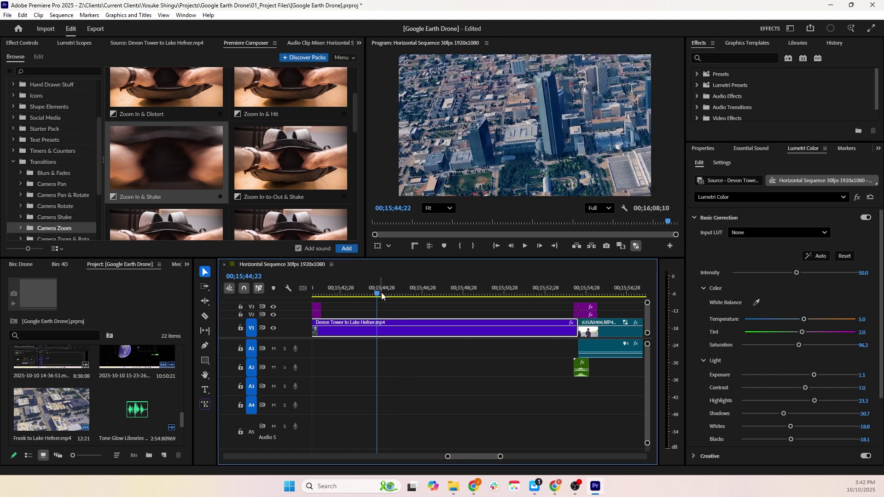
left_click_drag(799, 345, 810, 318)
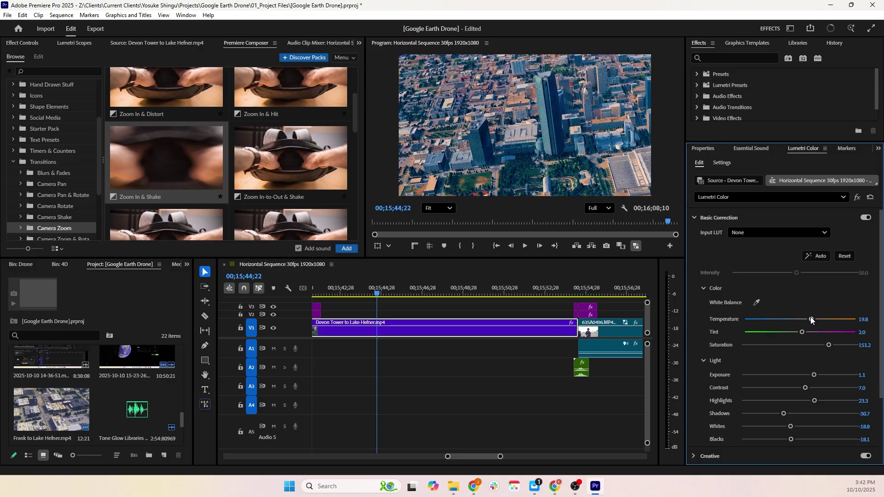
left_click_drag(805, 387, 816, 387)
Step: Play the Devon Tower to Lake Hefner clip from 00;15;43;28 to check the colour grade
left_click_drag(377, 294, 360, 300)
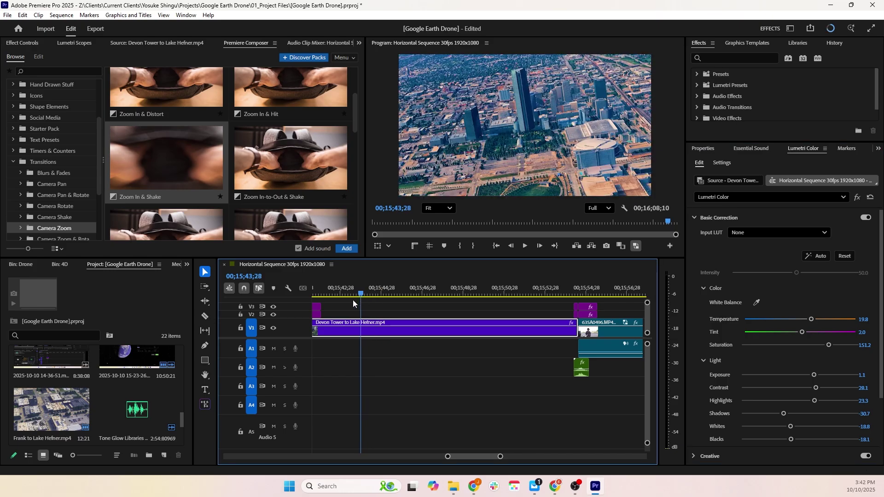
key("space")
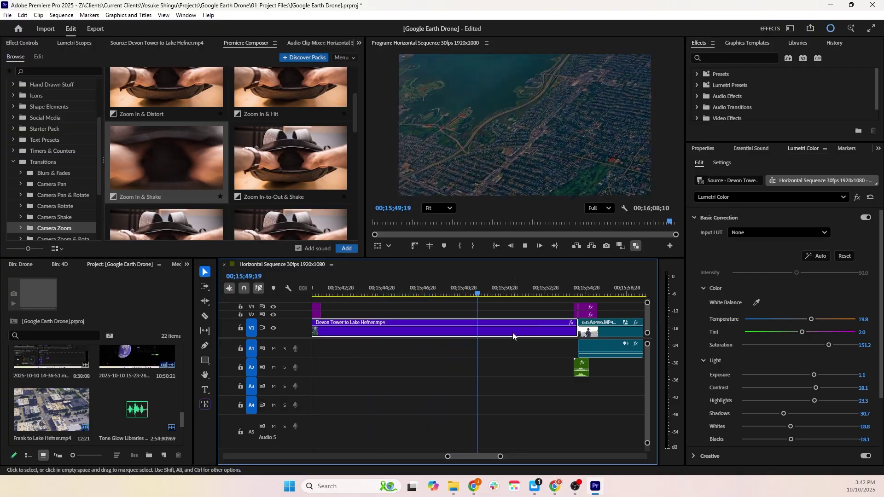
key("space")
Step: Copy the Mountain Wind sound from the Frank to Lake Hefner section to track A3 under the Devon Tower to Lake Hefner clip
scroll(479, 350, "up", 2)
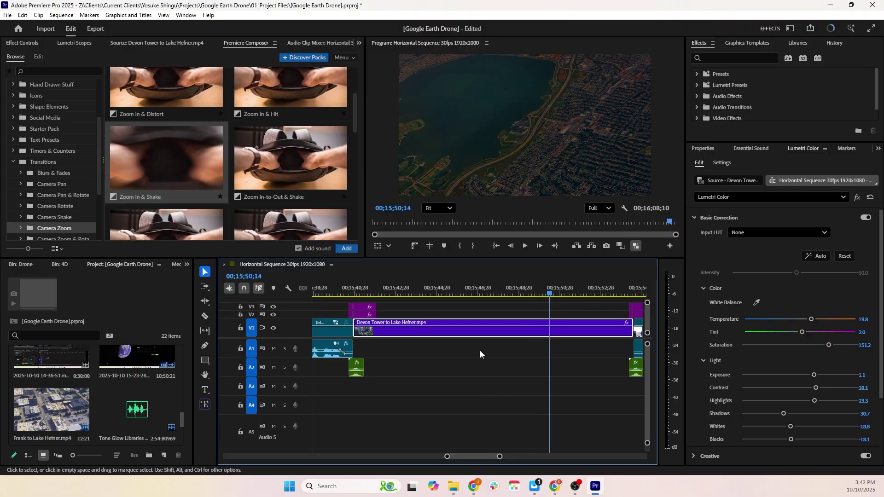
scroll(480, 352, "down", 5, "alt")
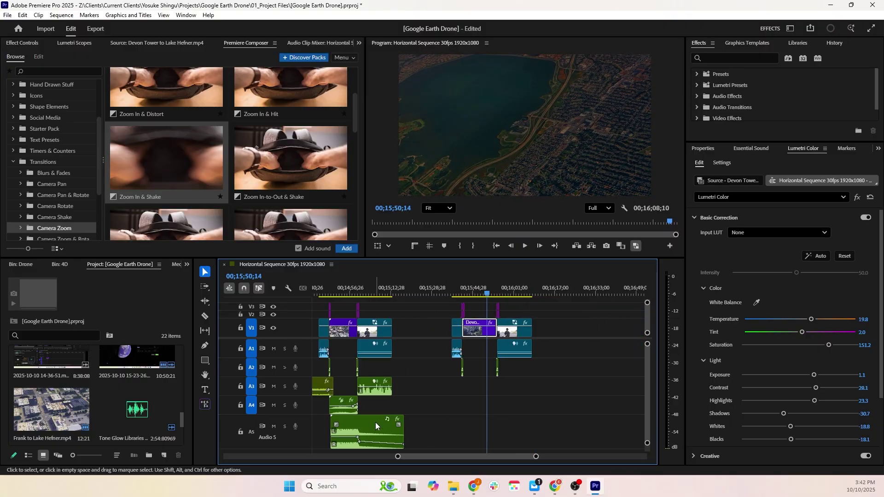
left_click(346, 406)
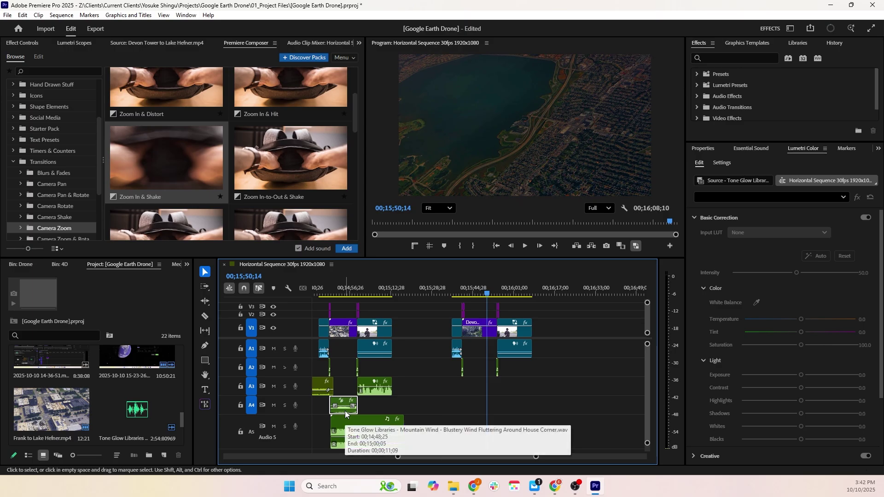
left_click_drag(344, 410, 512, 393)
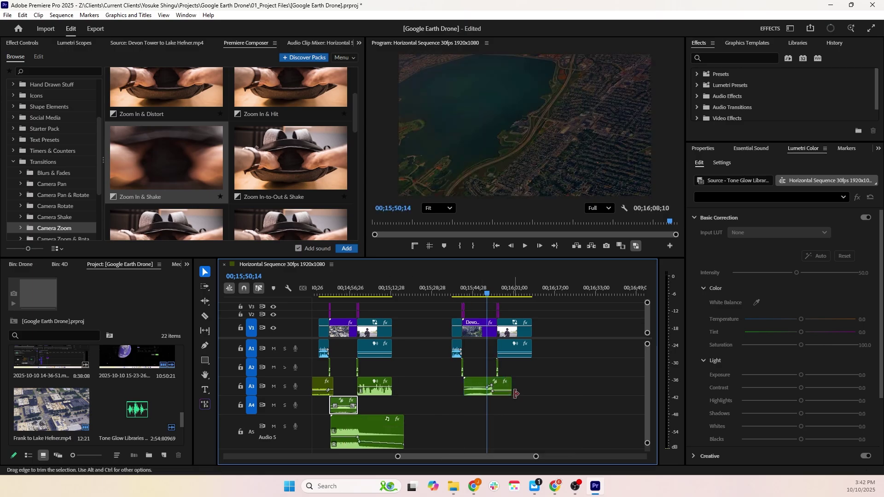
Step: Examine the copied wind sound's volume keyframes against the length of the Devon Tower to Lake Hefner clip
left_click(469, 291)
key("=")
key("=")
key("=")
scroll(493, 384, "down", 1)
left_click(406, 383)
scroll(419, 372, "down", 3)
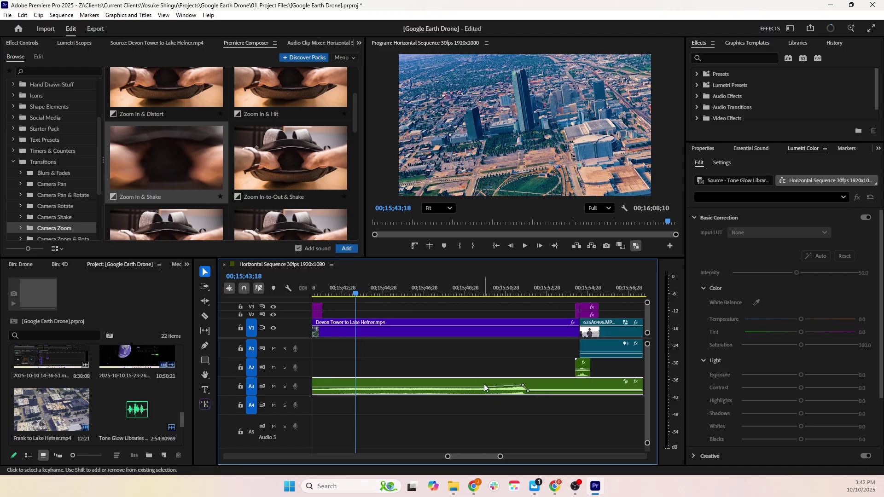
Step: Play from the end of 635A0494.MP4 into the flight clip to check the wind sound with the transition
scroll(485, 384, "up", 4)
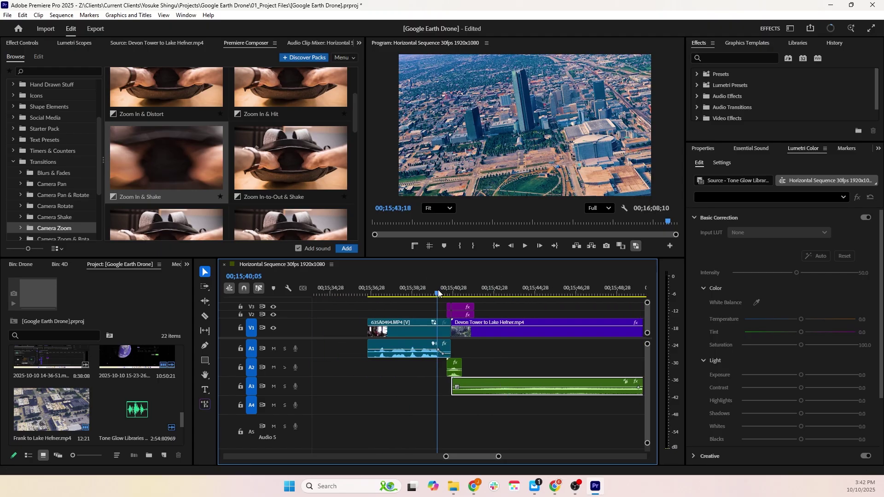
left_click(438, 292)
key("space")
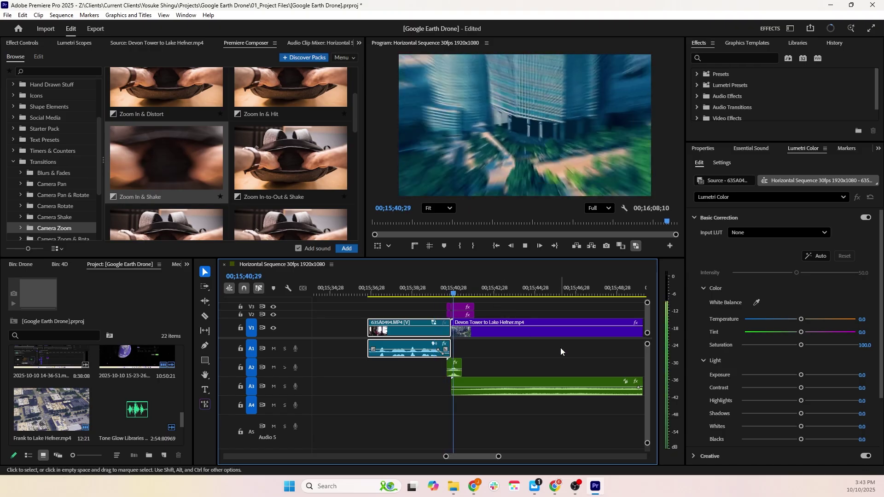
scroll(563, 361, "down", 2)
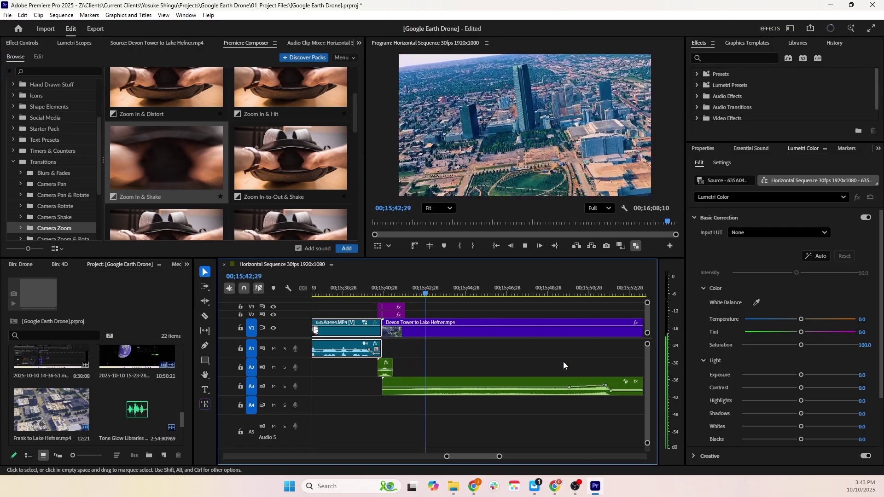
scroll(562, 361, "down", 2)
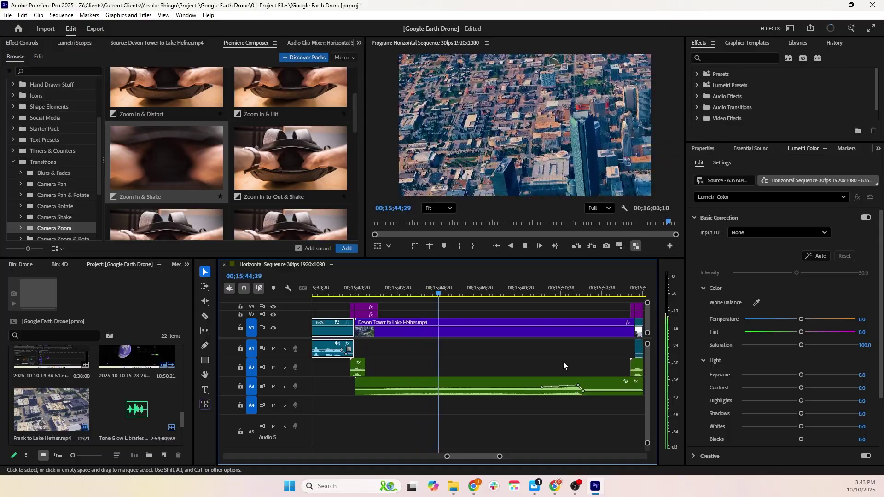
scroll(562, 360, "down", 3)
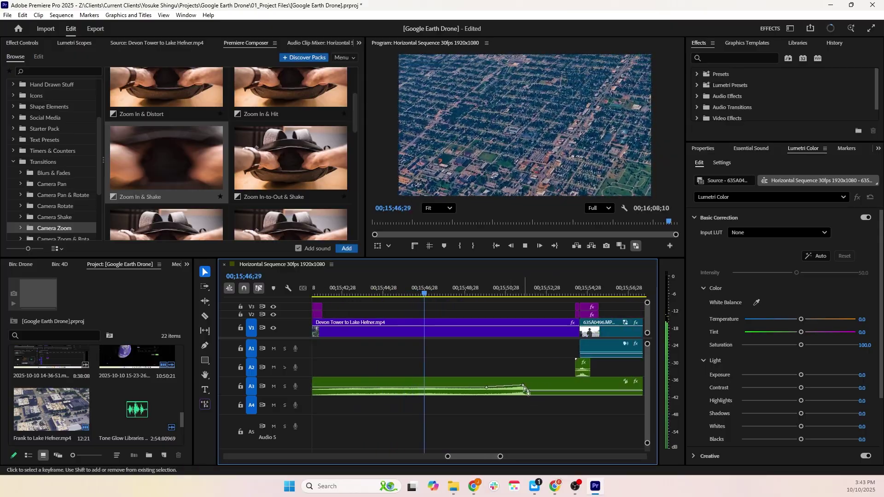
scroll(520, 390, "down", 2)
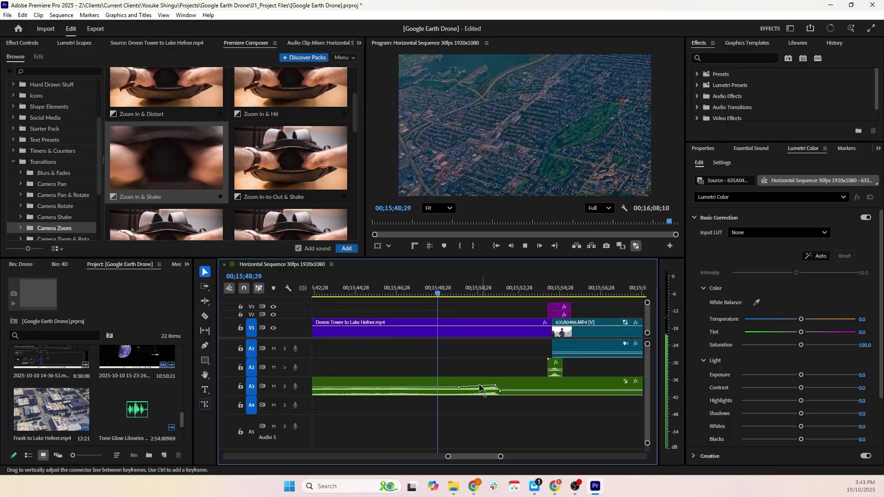
Step: Move the wind sound's closing volume keyframes on A3 to 00;15;55;07 at the flight clip's end, and play the transition
key("space")
left_click(459, 388)
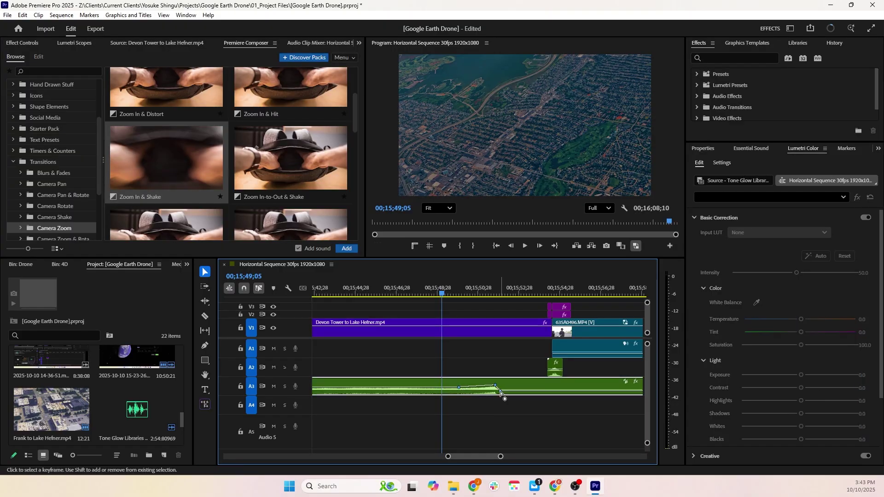
left_click_drag(501, 392, 566, 391)
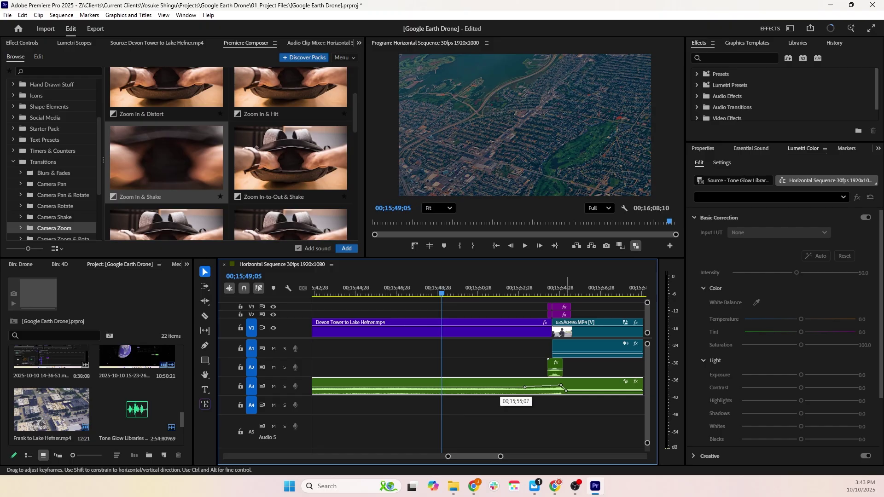
left_click(545, 427)
key("space")
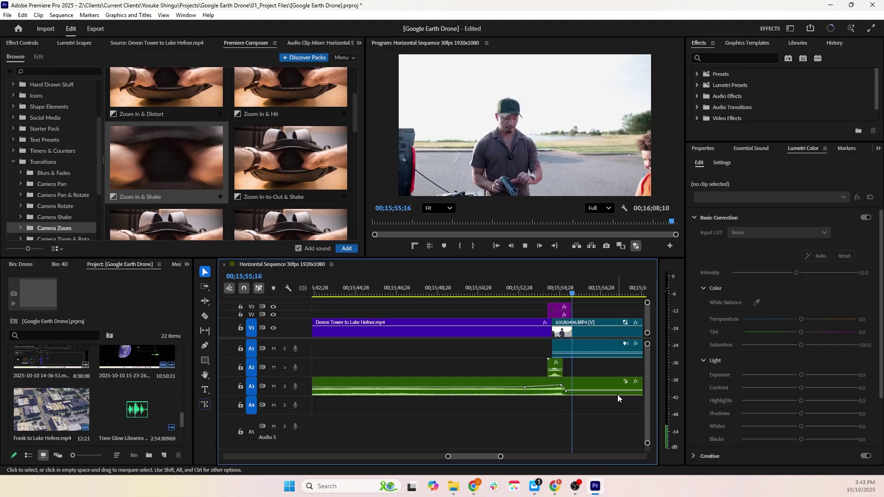
key("space")
left_click(568, 253)
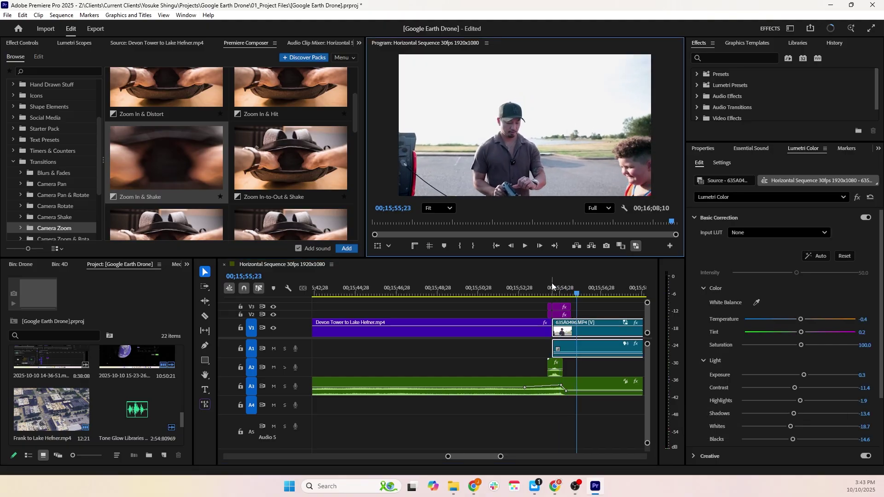
Step: Shift the wind sound's closing volume keyframes earlier to about 00;15;54;17 and play the cut into 635A0496.MP4
left_click_drag(552, 287, 548, 288)
left_click(567, 392)
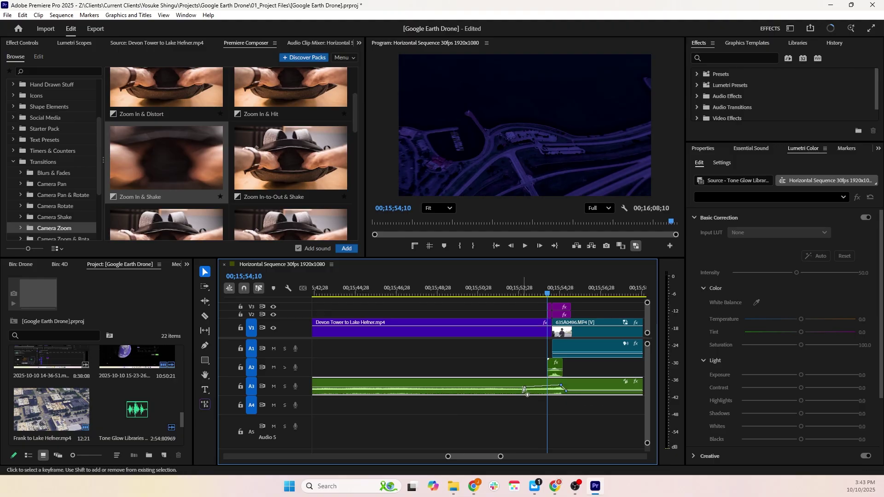
left_click_drag(560, 386, 553, 385)
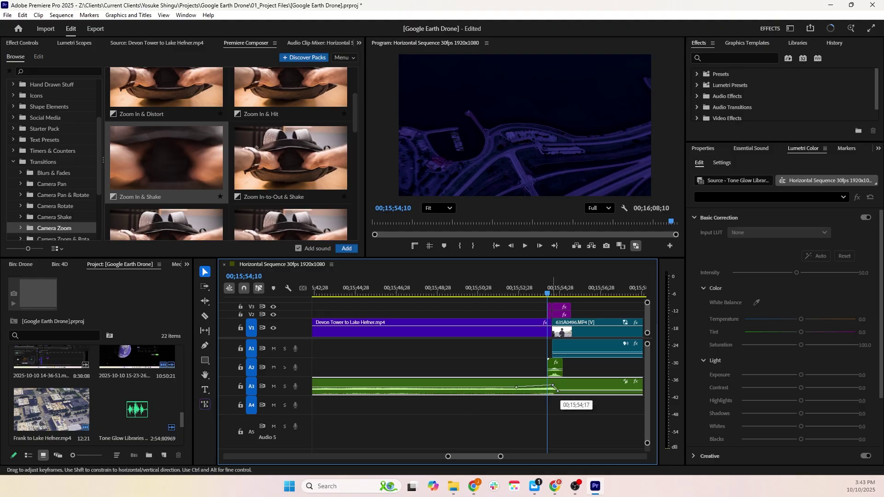
key("space")
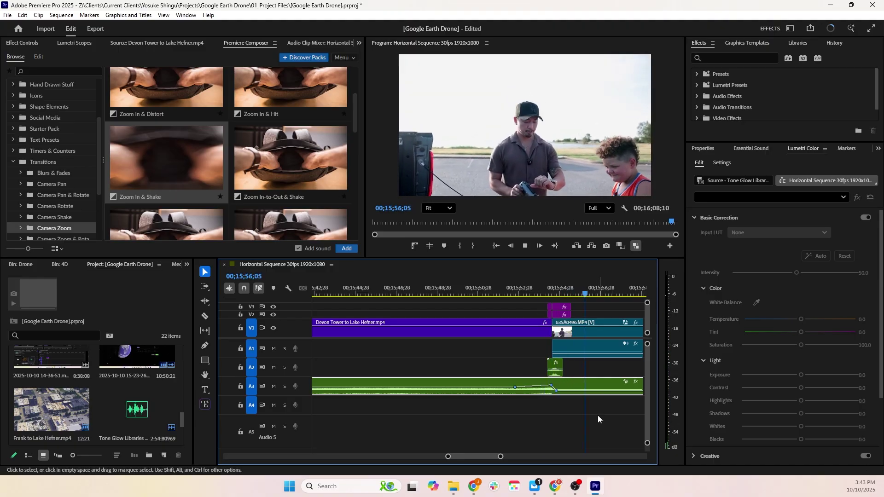
key("space")
Step: Add the Out of Flux - PUNKD.wav music to track A4, starting at the beginning of the 635A0494.MP4 clip before the flight
key("minus")
key("minus")
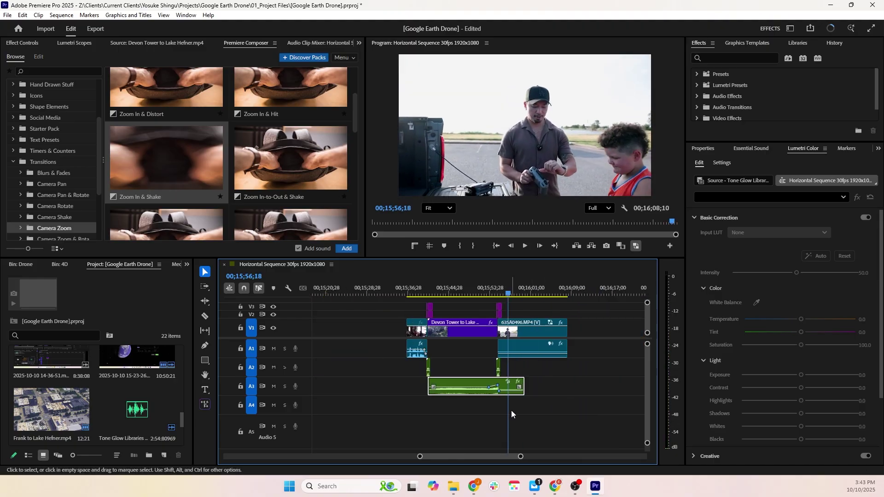
left_click(535, 352)
left_click(571, 383)
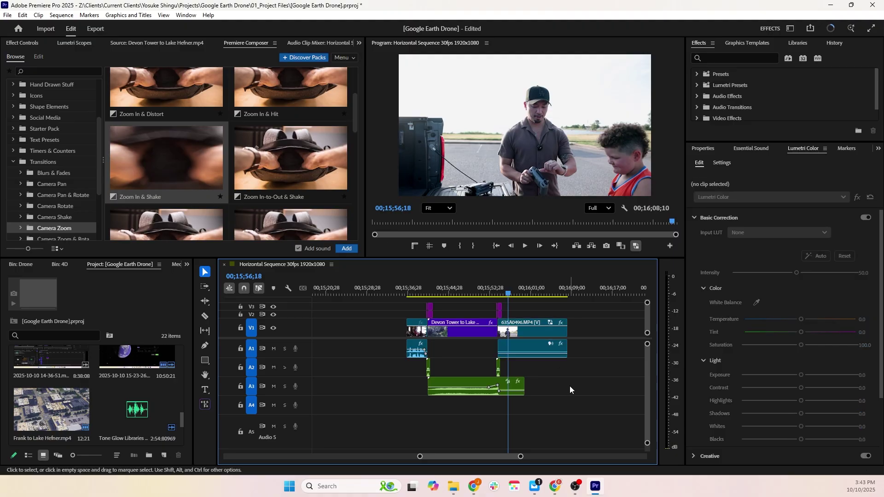
scroll(583, 371, "up", 8)
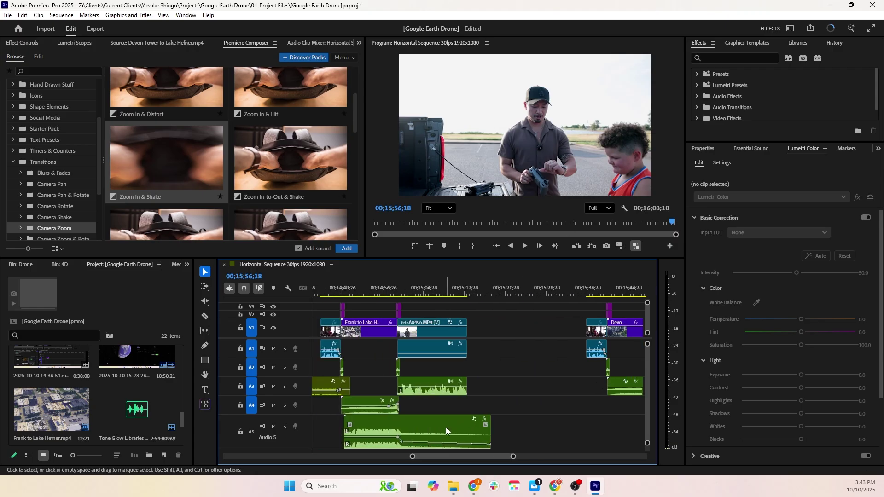
scroll(131, 413, "up", 4)
scroll(131, 414, "up", 1)
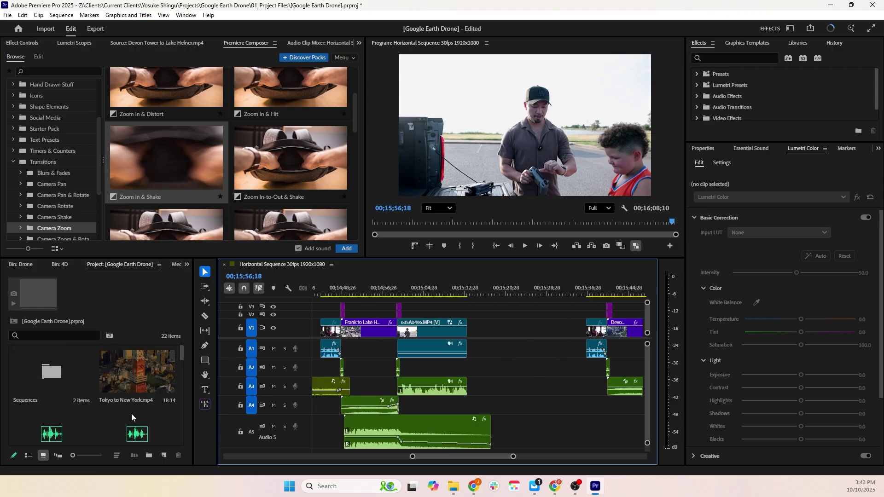
left_click(134, 375)
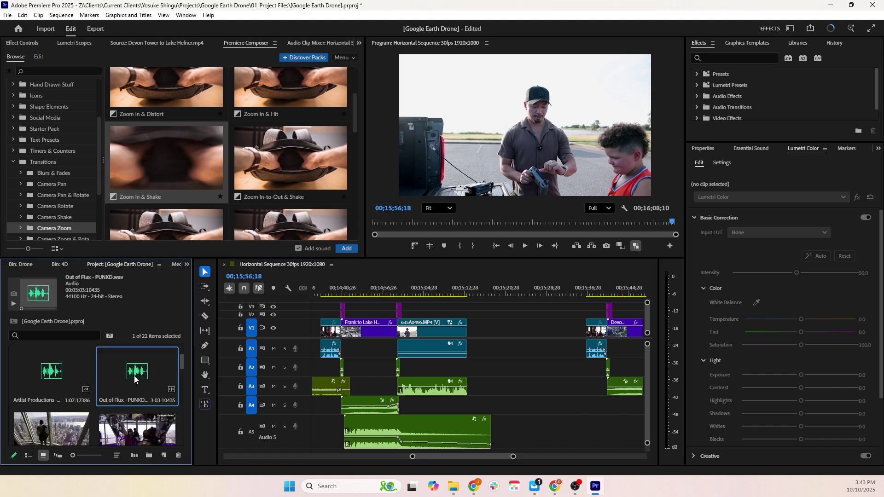
left_click_drag(179, 377, 578, 417)
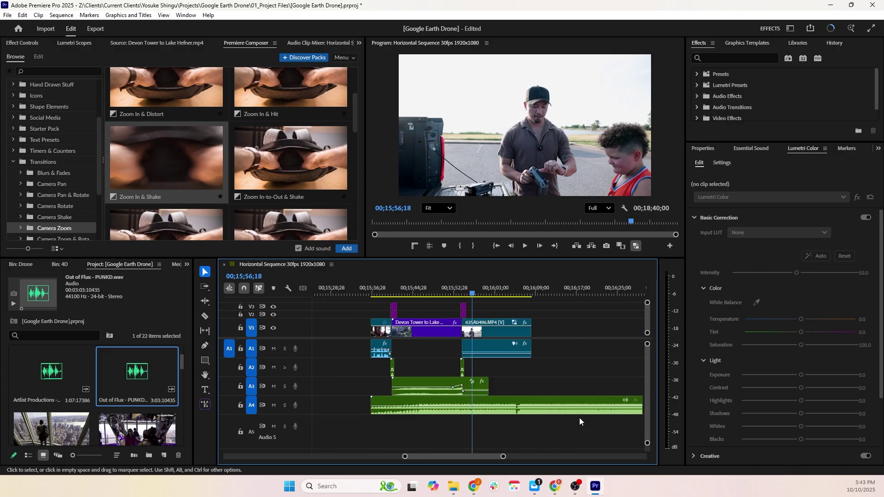
Step: Enlarge track A4, lower the music's volume, and add keyframes raising it to -3.4 dB at 00;15;42;09 as the flight begins
key("equal")
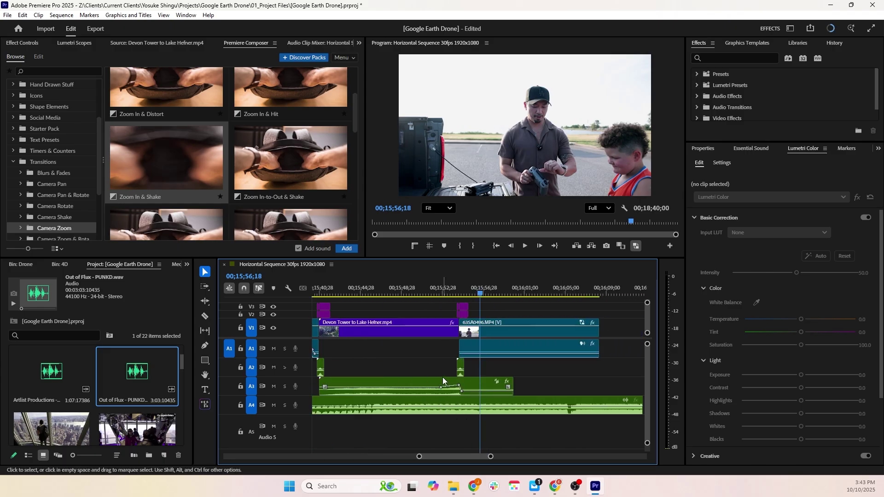
scroll(463, 352, "left", 3)
left_click(394, 294)
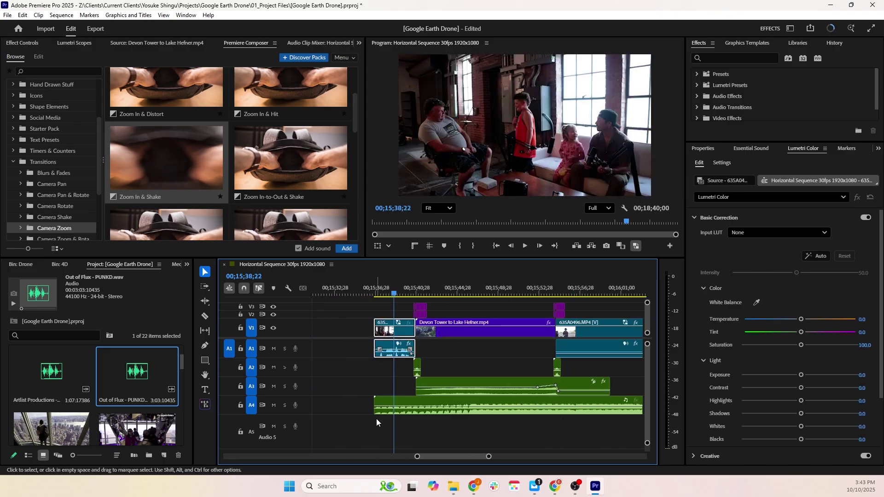
left_click_drag(305, 414, 307, 429)
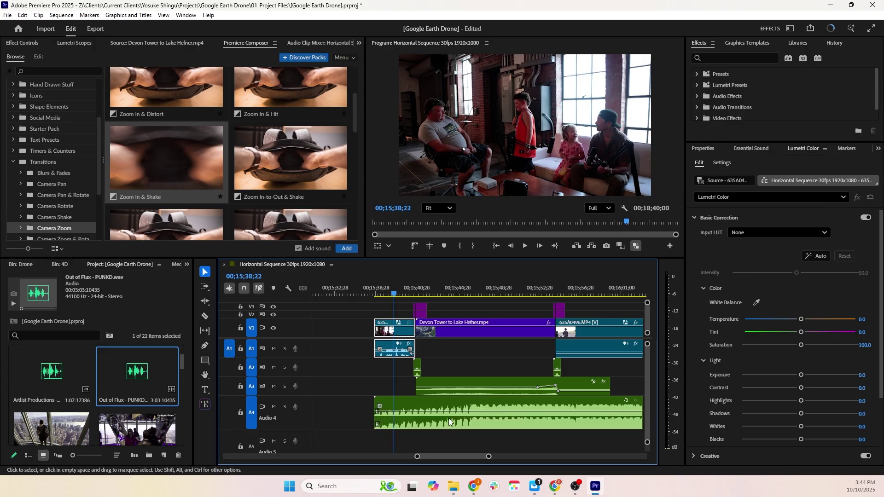
left_click_drag(444, 413, 445, 418)
key("p")
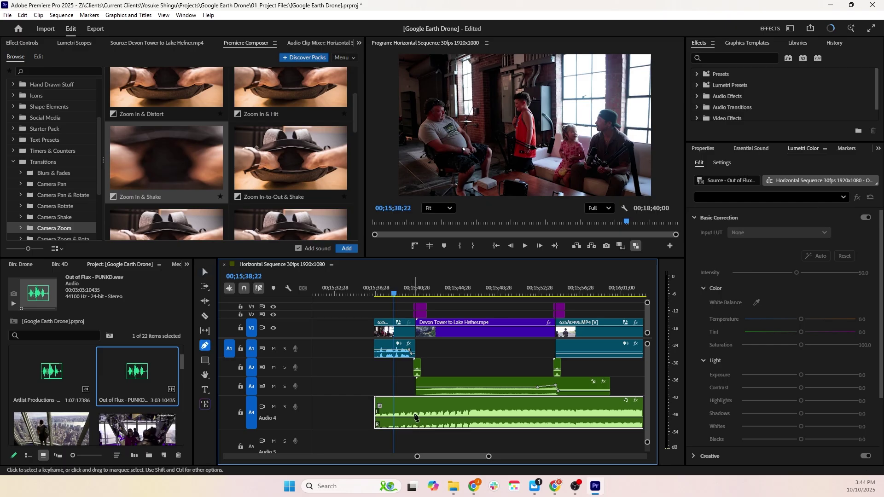
left_click_drag(431, 417, 431, 414)
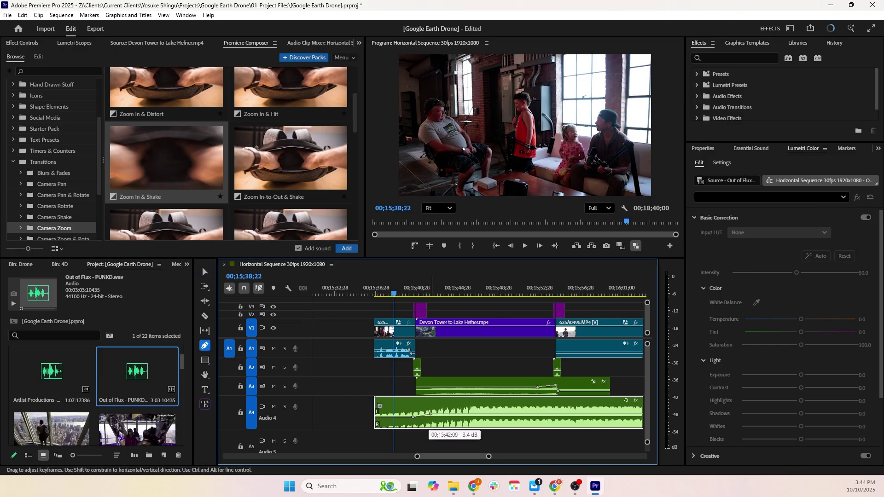
key("v")
Step: Bring the music's raised volume keyframe to 00;15;41;22 and play the transition into the flight clip
key("space")
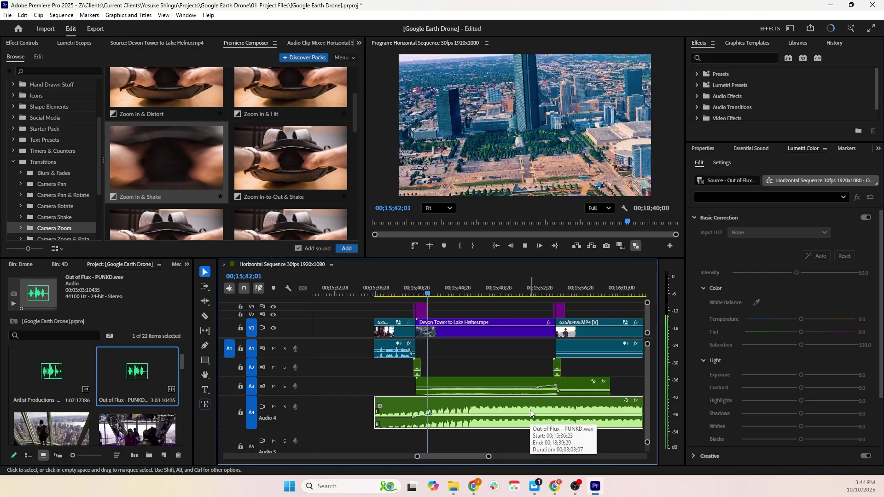
key("space")
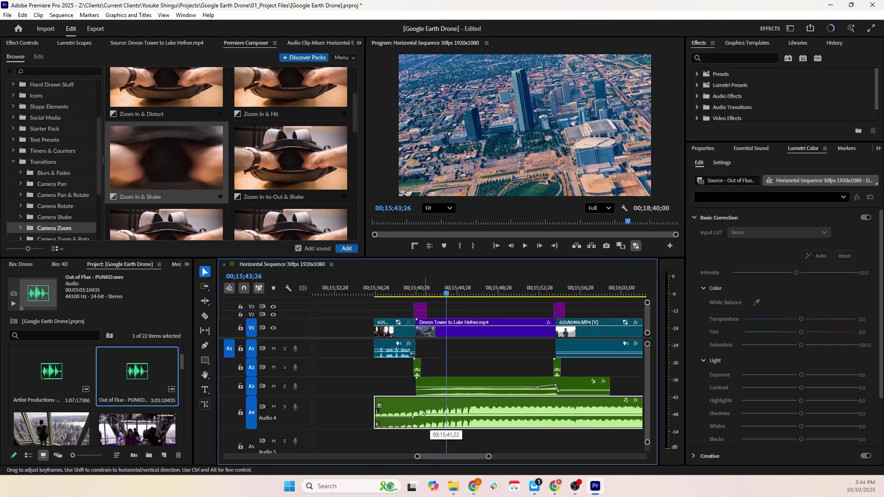
left_click(412, 292)
key("space")
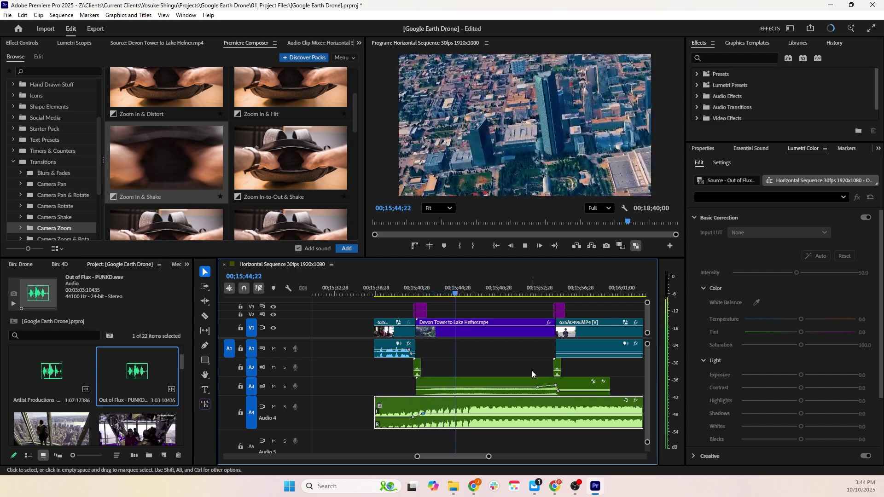
key("space")
Step: Slide the music about five seconds earlier, move its volume keyframes back to the flight clip's start, and play the transition
left_click_drag(466, 426, 413, 421)
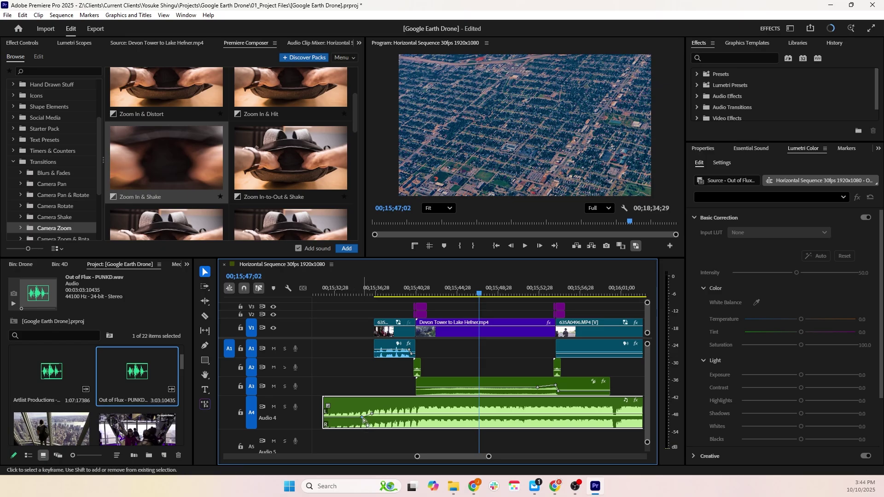
left_click_drag(373, 416, 424, 414)
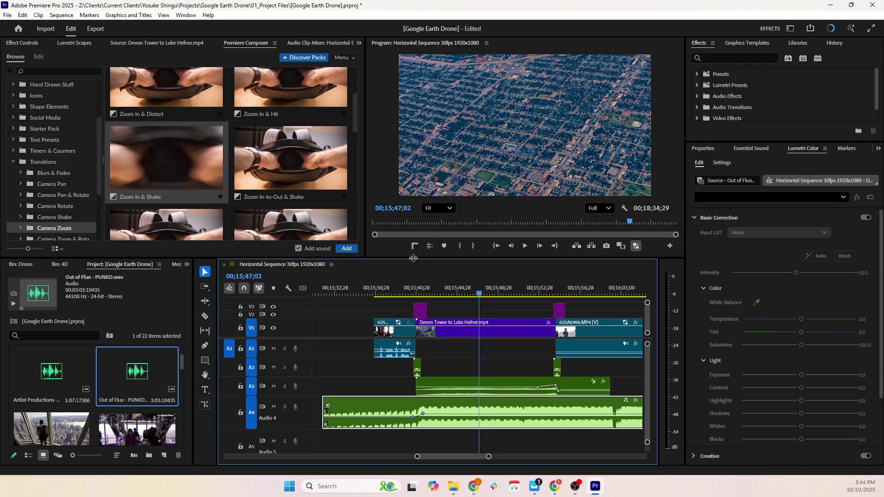
key("space")
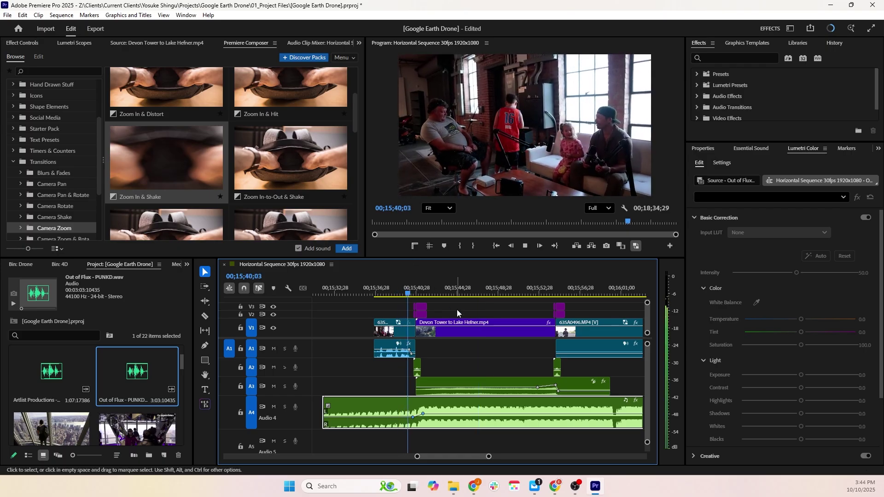
key("space")
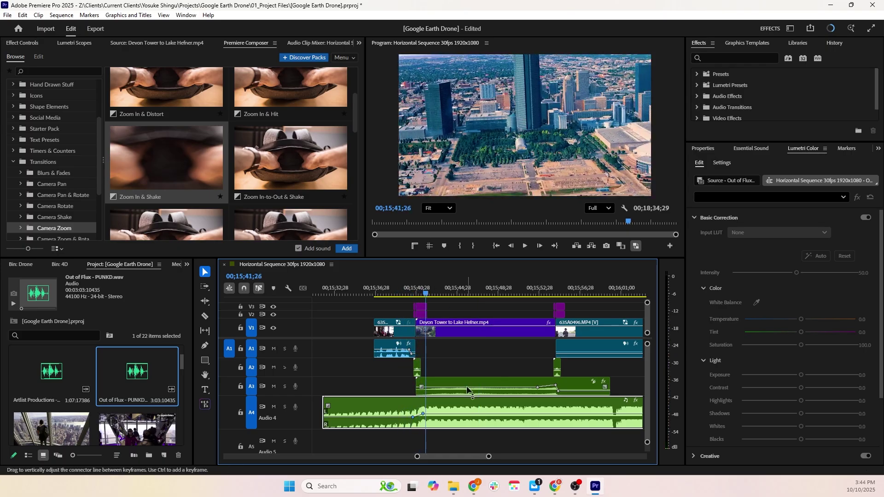
Step: Nudge the music slightly earlier on A4 and realign its volume ramp to start at about 00;15;40;14
key("equal")
key("equal")
left_click_drag(467, 415, 441, 414)
left_click_drag(432, 288, 411, 296)
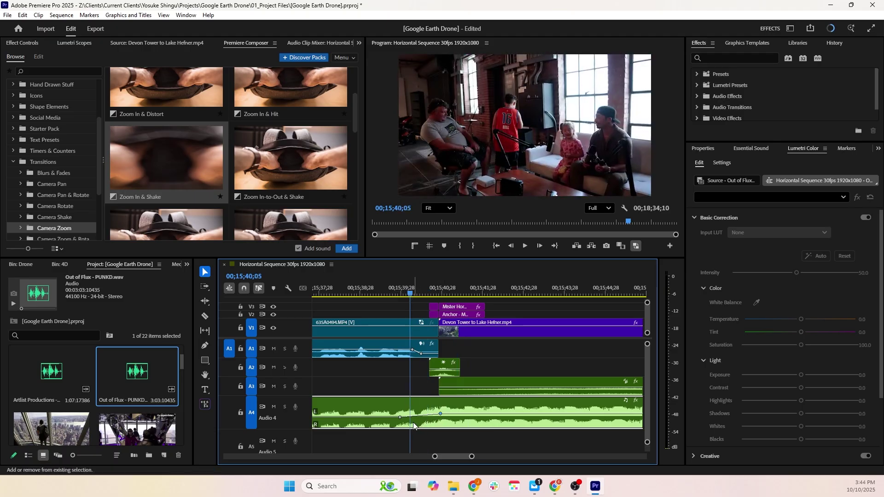
left_click_drag(400, 419, 413, 417)
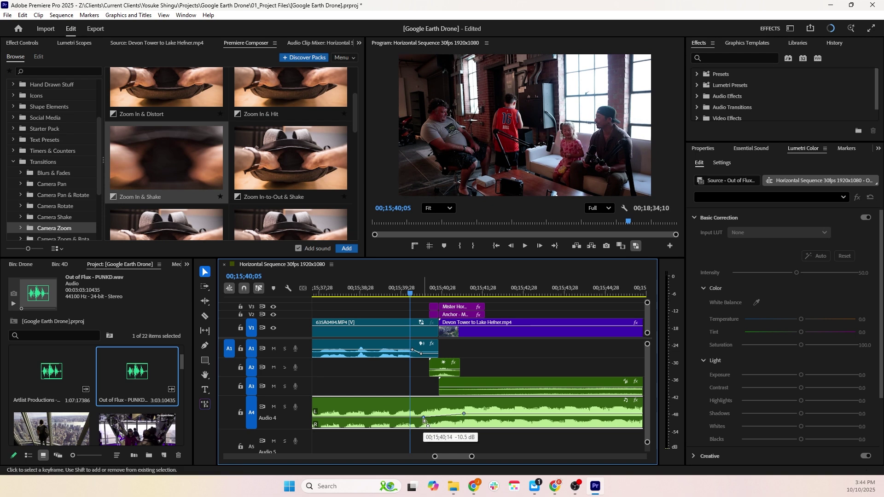
Step: Lower the music's level before the volume ramp, raise it after the ramp, and play from just before the cut
left_click_drag(424, 419, 424, 420)
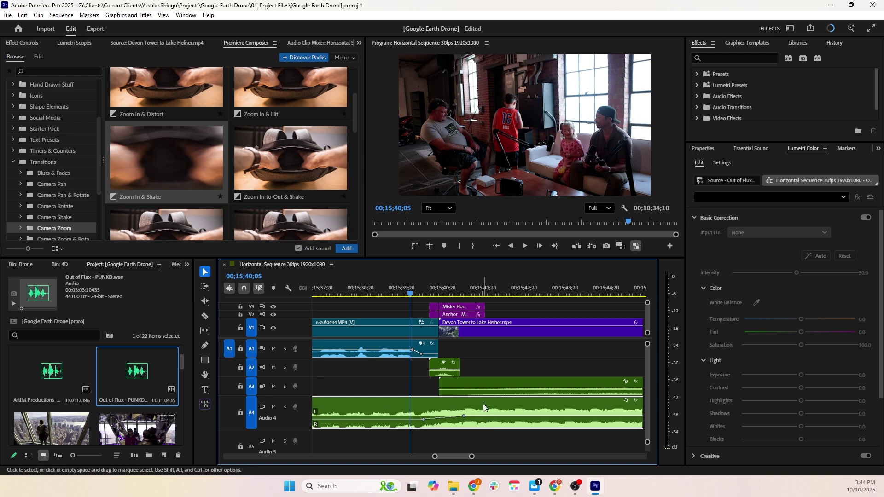
left_click_drag(475, 417, 475, 412)
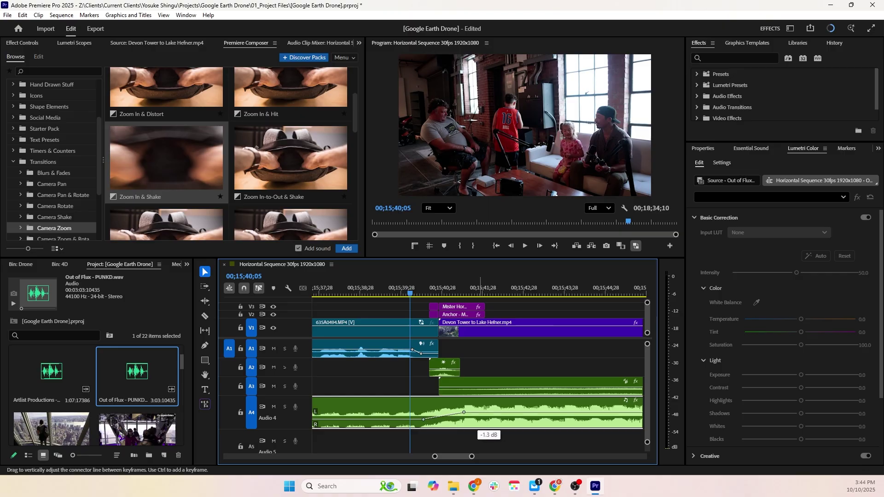
left_click(386, 293)
key("space")
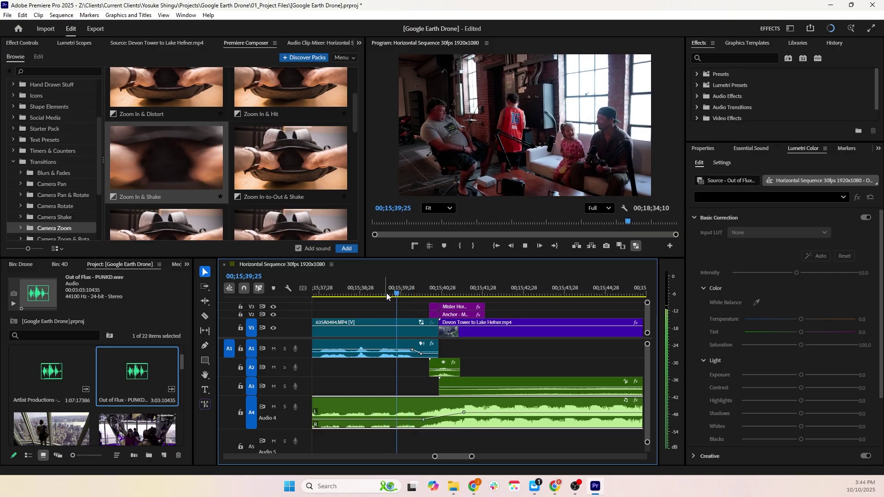
Step: Lower the music's level slightly under the Devon Tower to Lake Hefner clip while playing it back
key("minus")
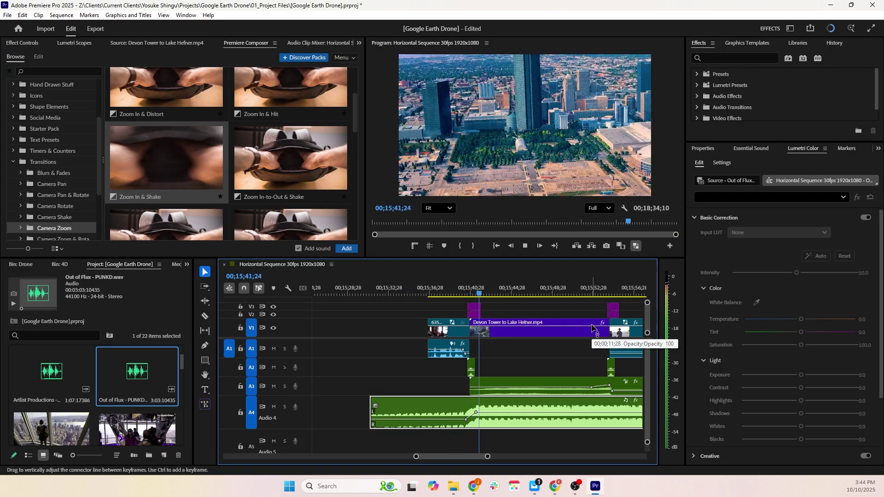
key("minus")
key("minus")
key("space")
key("space")
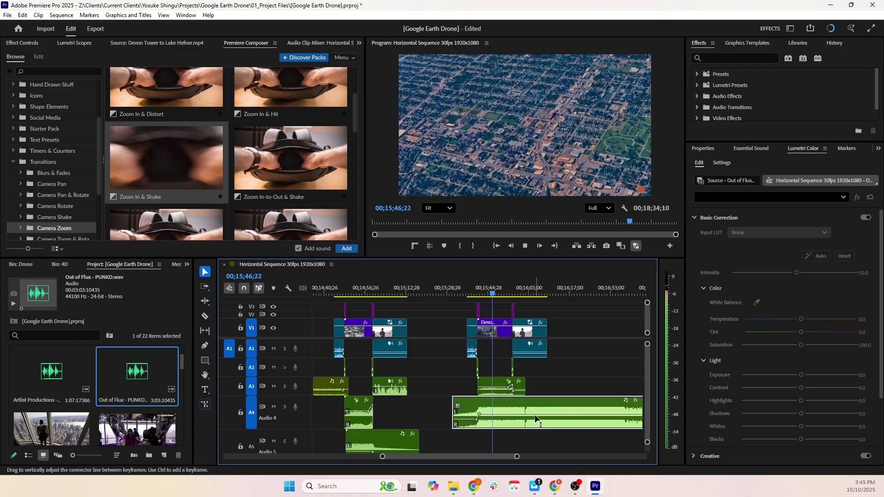
left_click_drag(536, 415, 536, 417)
key("space")
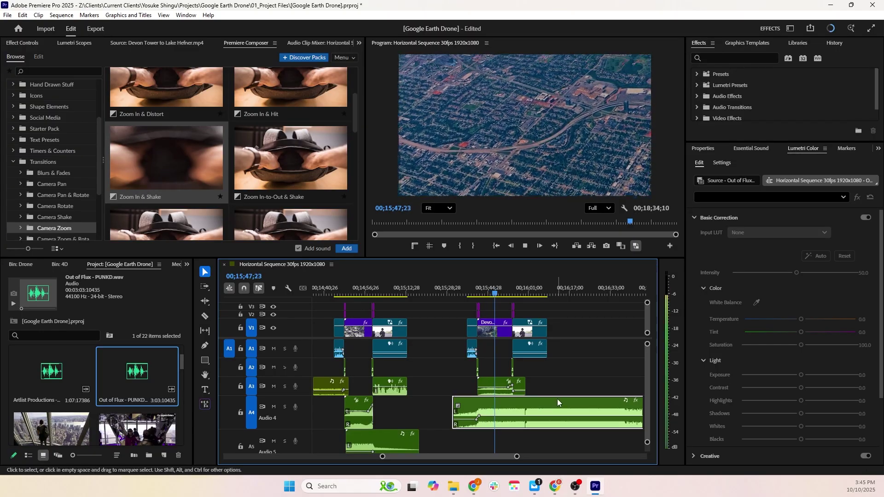
Step: Add volume keyframes to the A4 music around the Devon Tower clip's end so its level dips at the cut to 635A0496.MP4
key("equal")
key("equal")
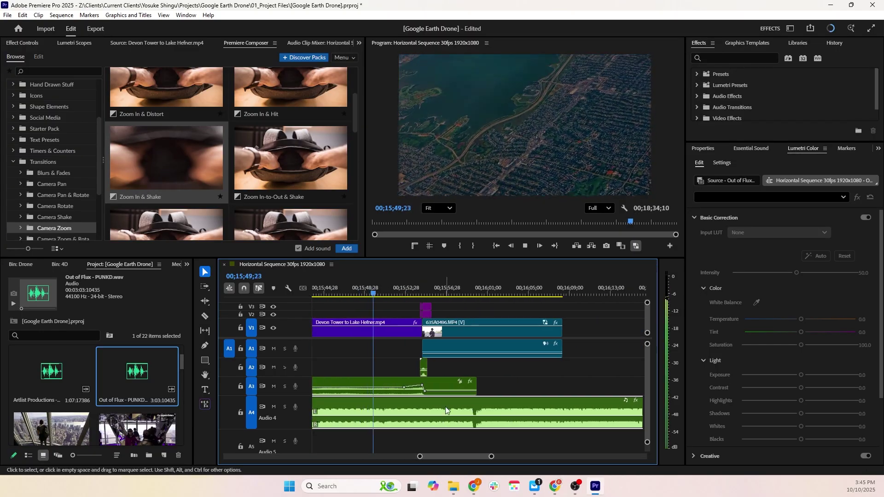
key("space")
key("p")
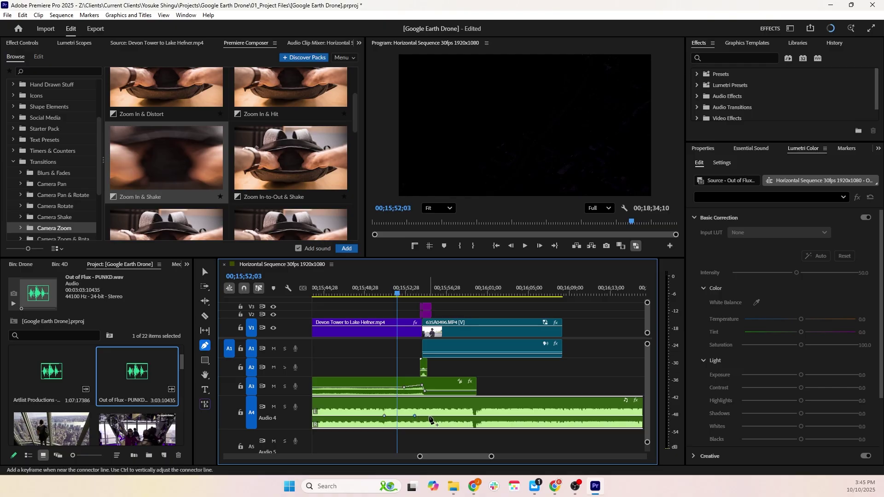
key("v")
left_click_drag(429, 416, 430, 420)
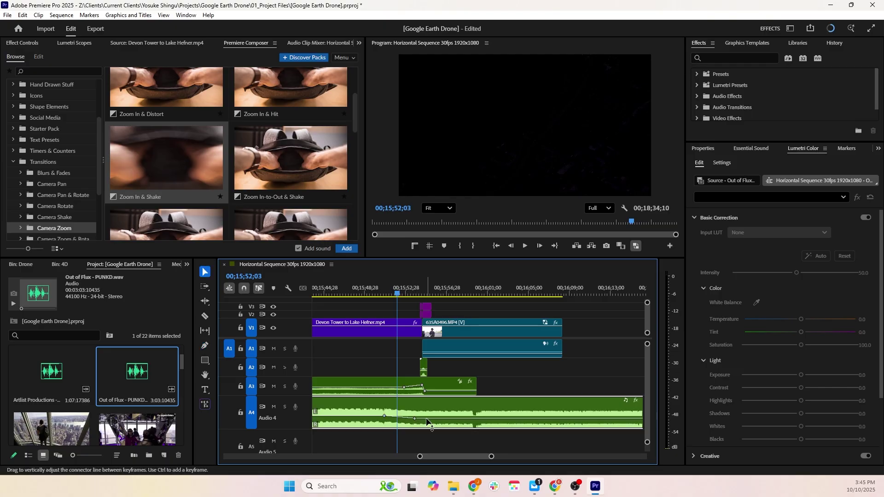
key("v")
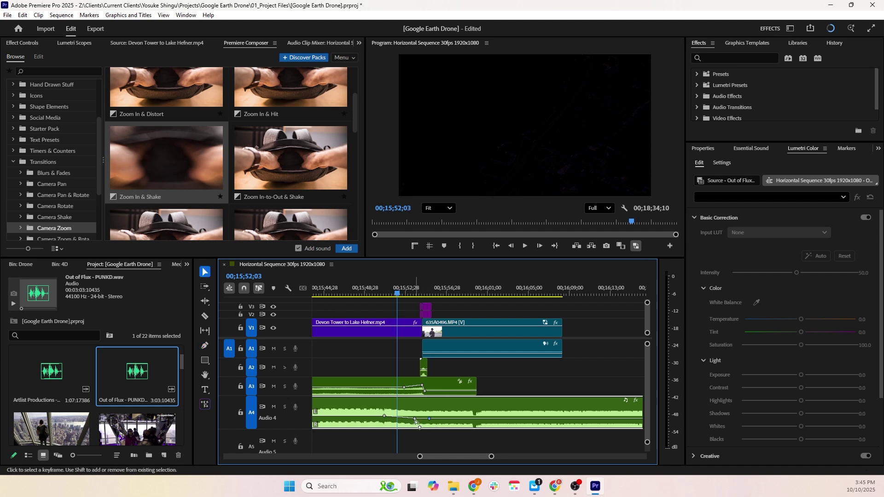
left_click_drag(415, 419, 417, 417)
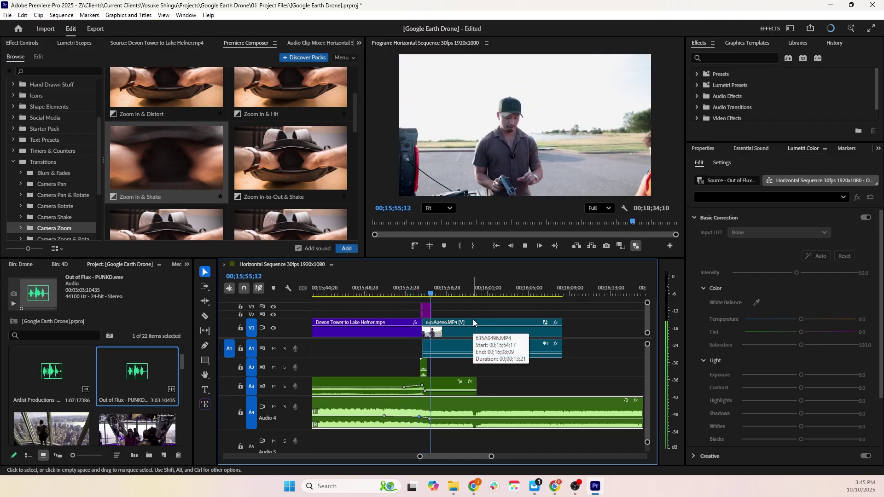
Step: Lower the music's level slightly more under 635A0496.MP4 and play from just before the cut
key("space")
left_click_drag(466, 419, 466, 421)
left_click_drag(435, 291, 420, 291)
key("space")
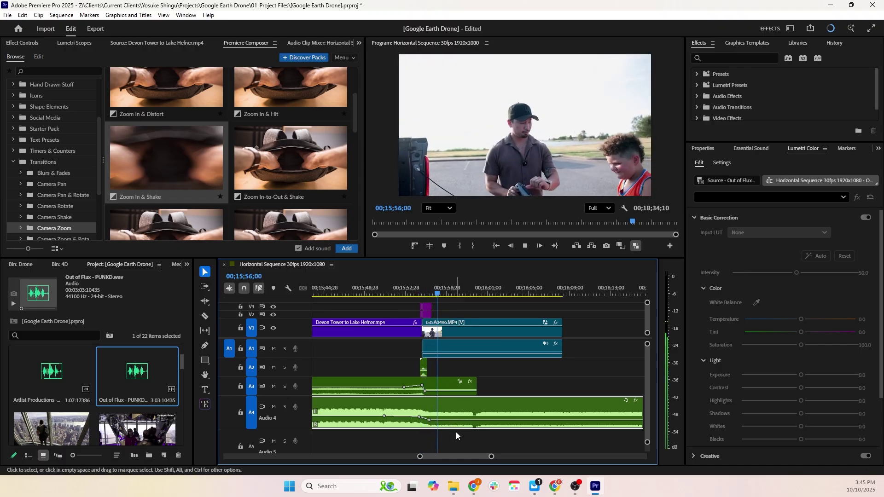
key("minus")
key("minus")
key("space")
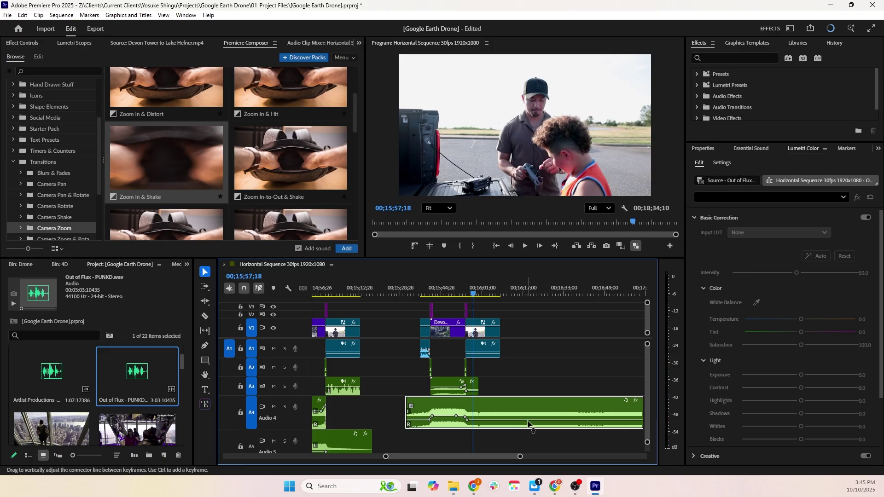
Step: Replay the cut from the flight to 635A0496.MP4 to check the music dip, and save the project
left_click_drag(474, 290, 466, 290)
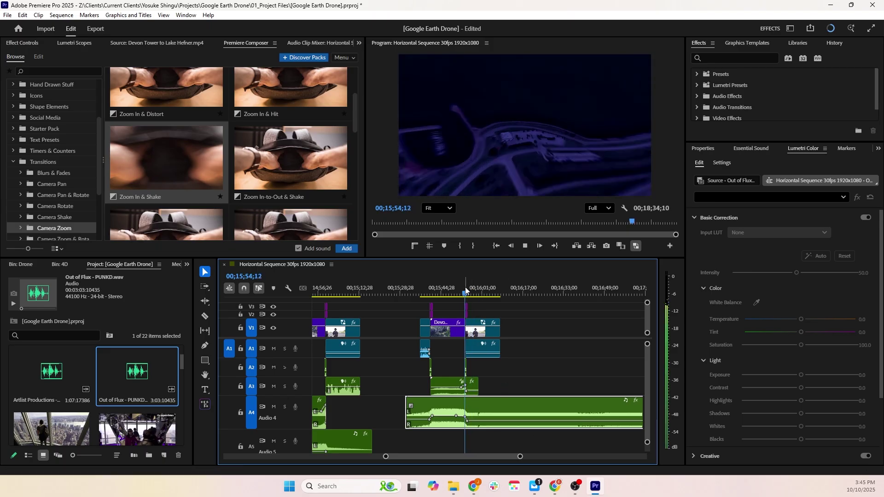
key("minus")
key("minus")
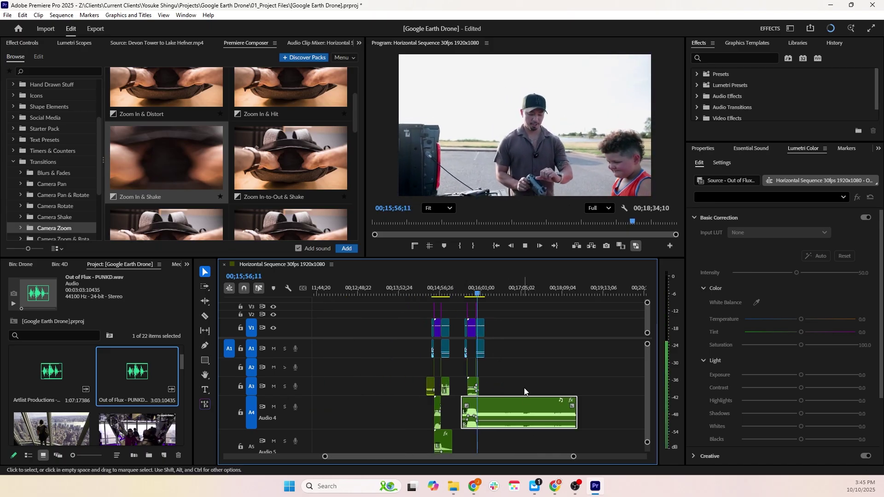
key("space")
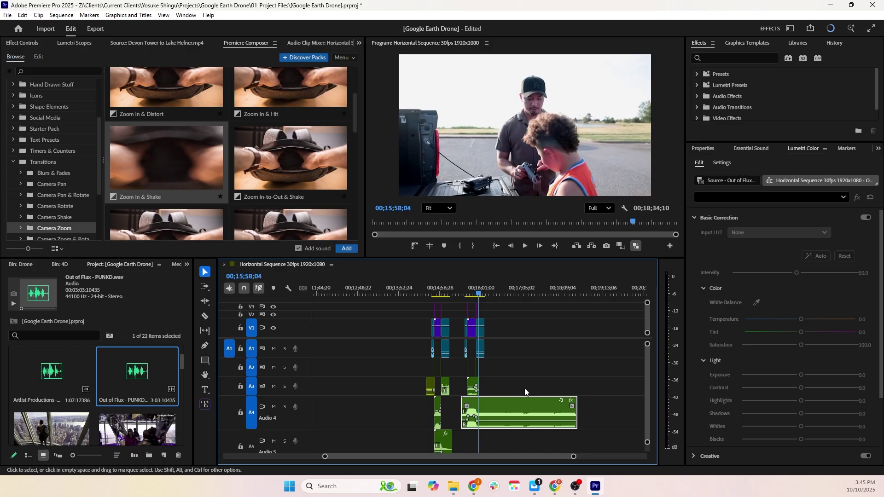
key("ctrl+s")
left_click(494, 273)
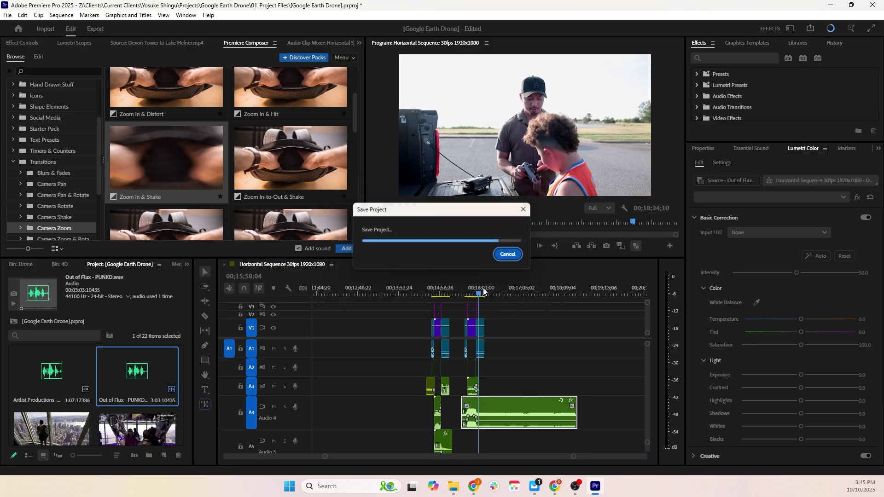
Step: Play the Devon Tower to Lake Hefner section from about 00;15;35, starting before its lead-in clip
left_click_drag(433, 291, 464, 293)
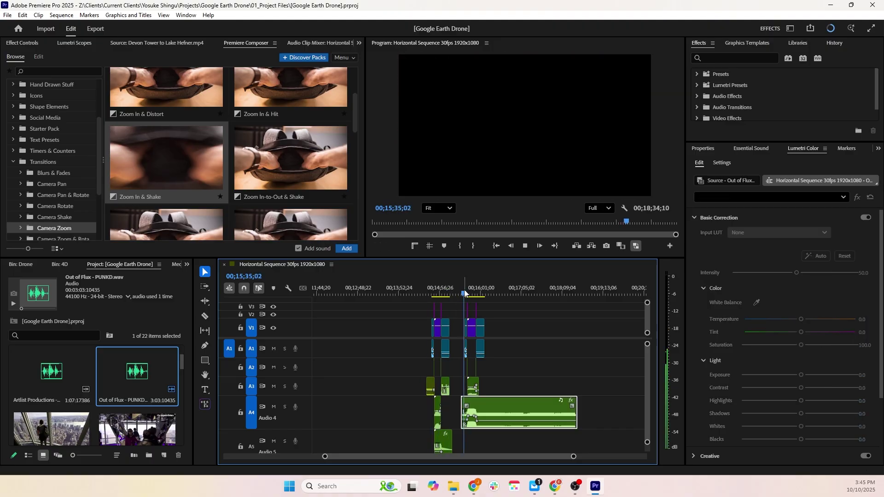
key("=")
key("=")
key("=")
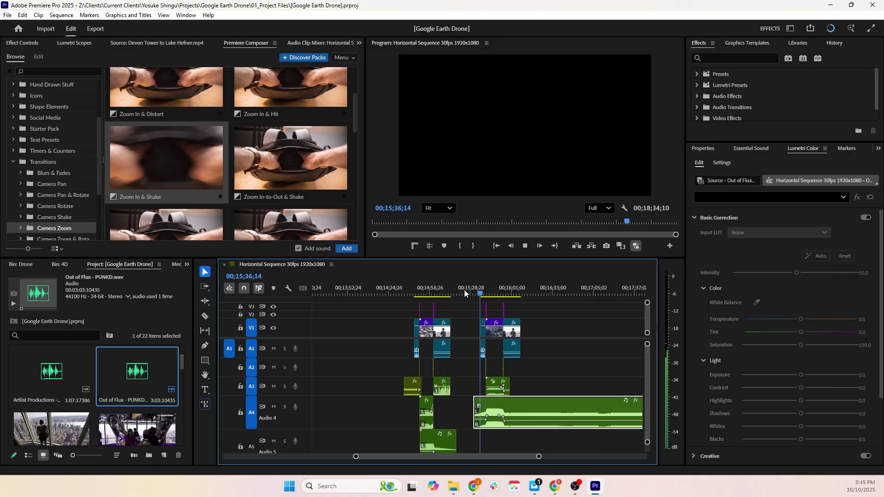